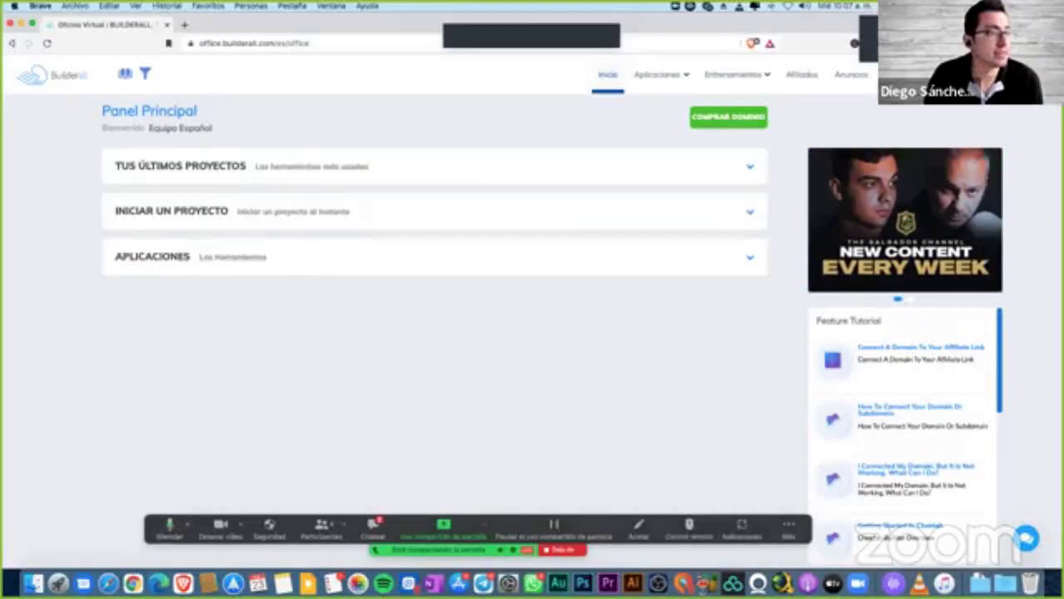
left_click(142, 574)
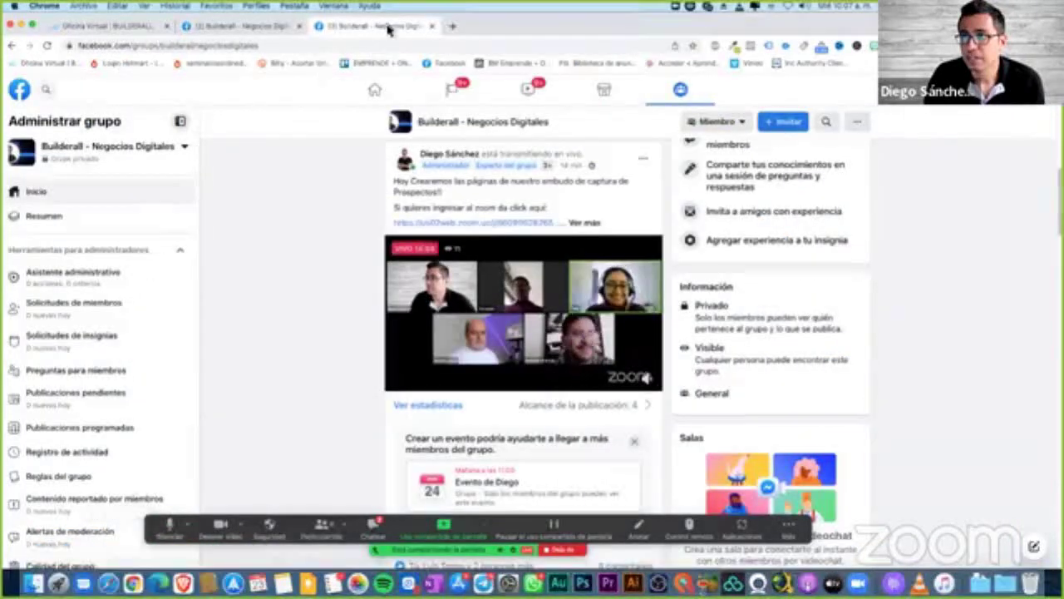
key("super+m")
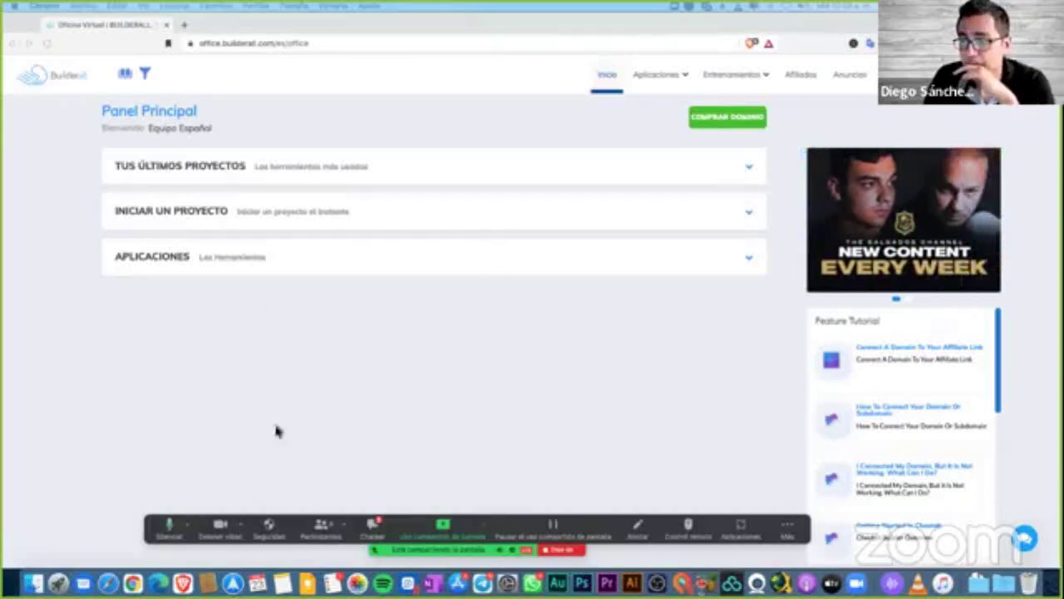
left_click(370, 527)
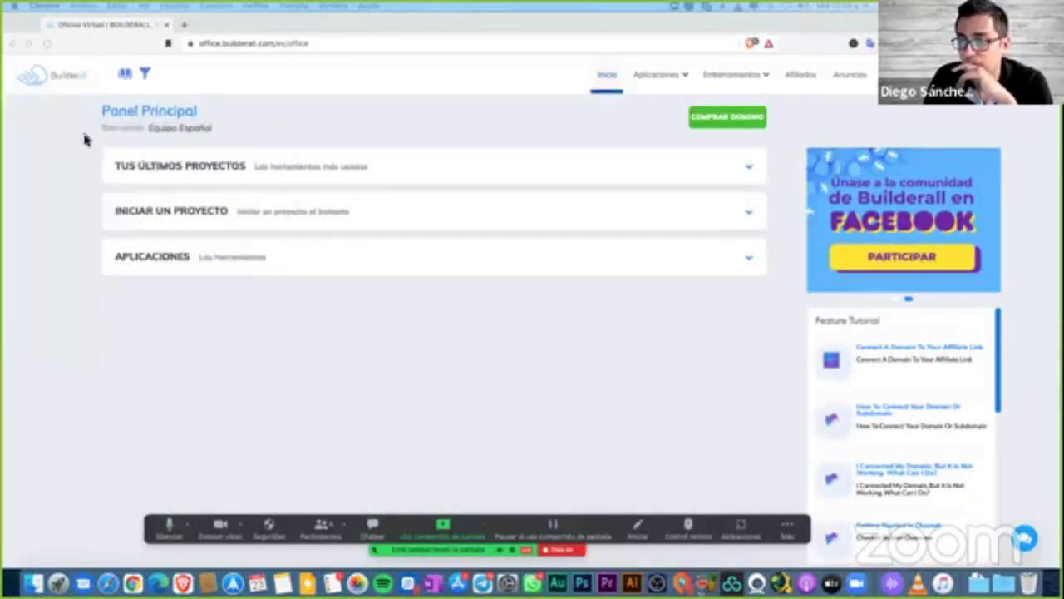
left_click(321, 523)
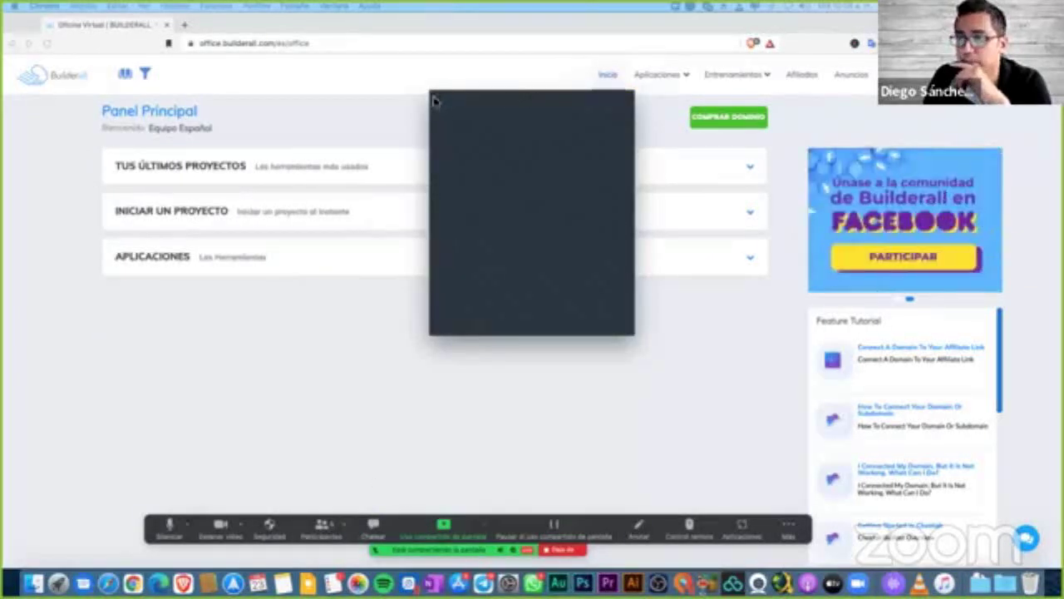
left_click(373, 526)
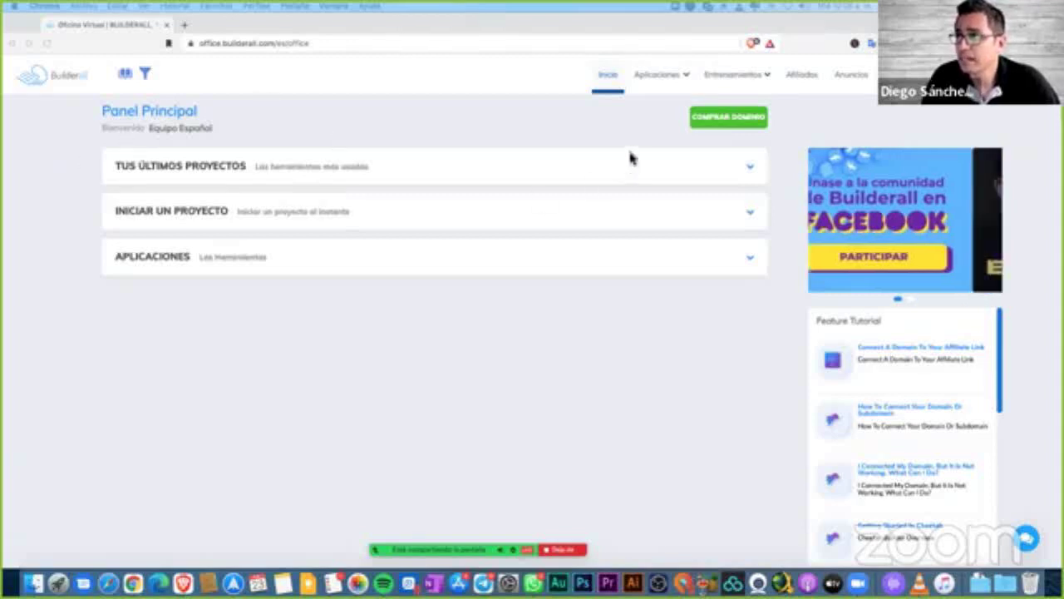
Open Cheetah Website Builder from the Builderall applications and collapse its Vista General overview.
left_click(657, 76)
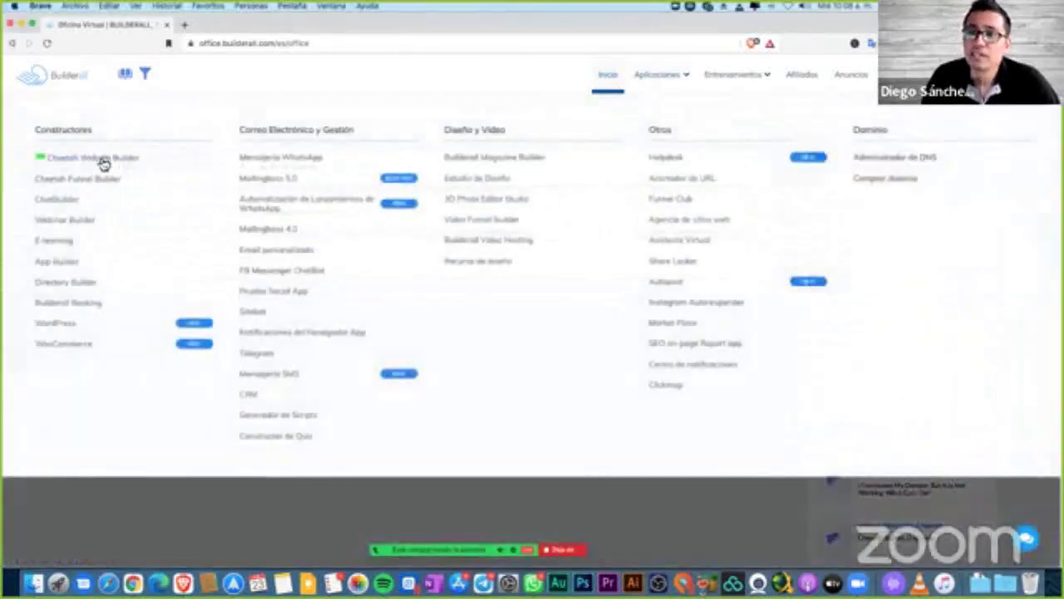
left_click(100, 159)
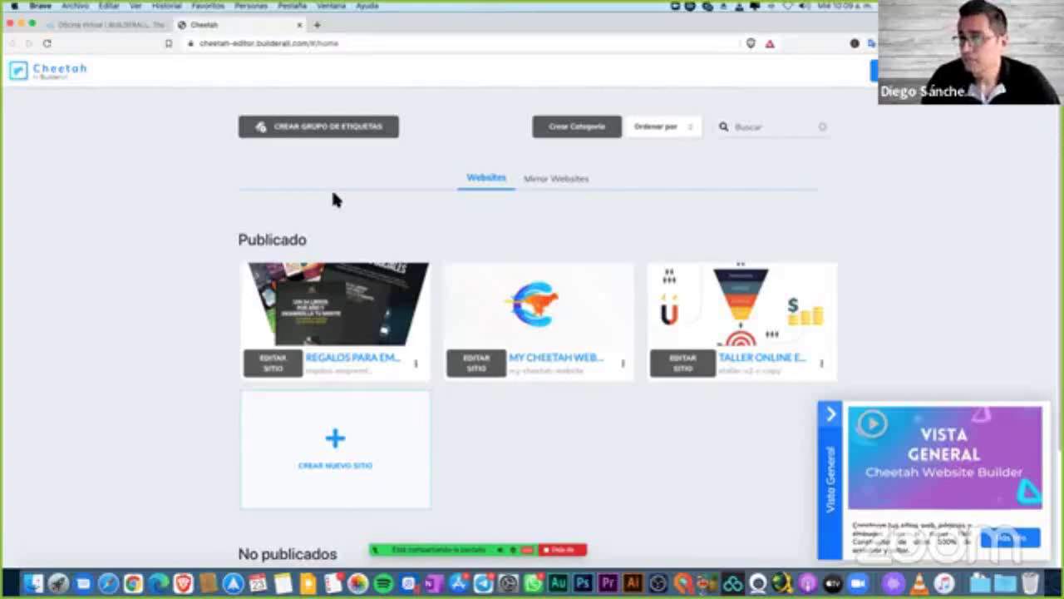
left_click(831, 413)
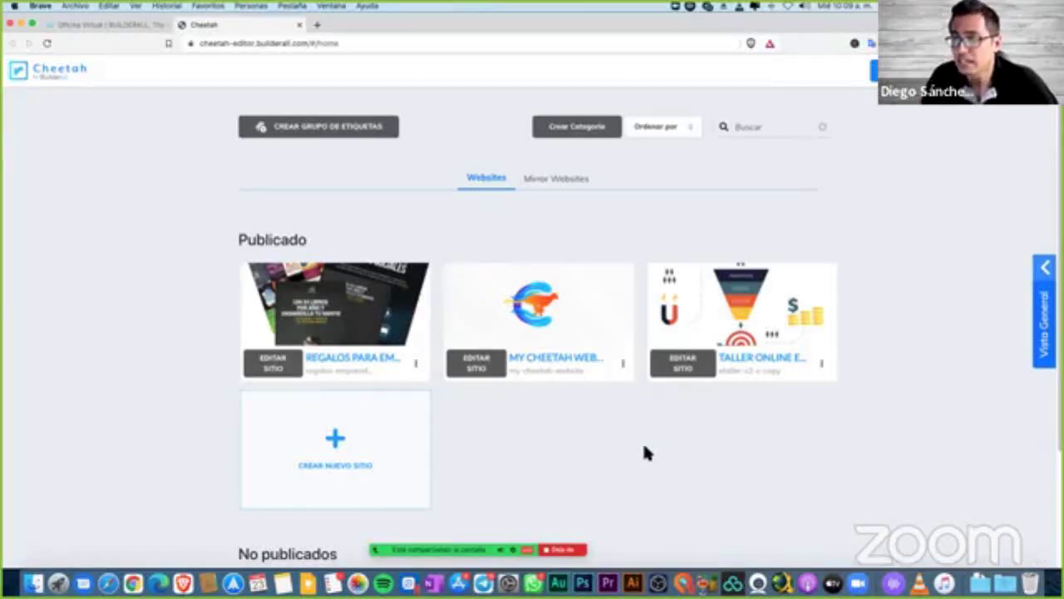
Start creating a new website and proceed to the template selection.
scroll(612, 391, "down", 3)
scroll(629, 417, "up", 3)
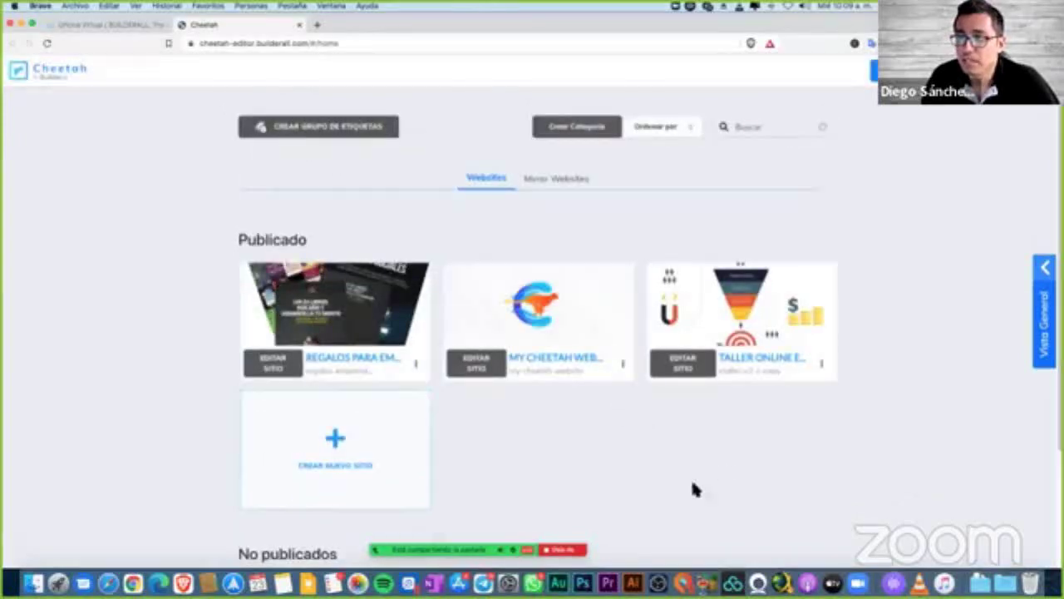
left_click(420, 411)
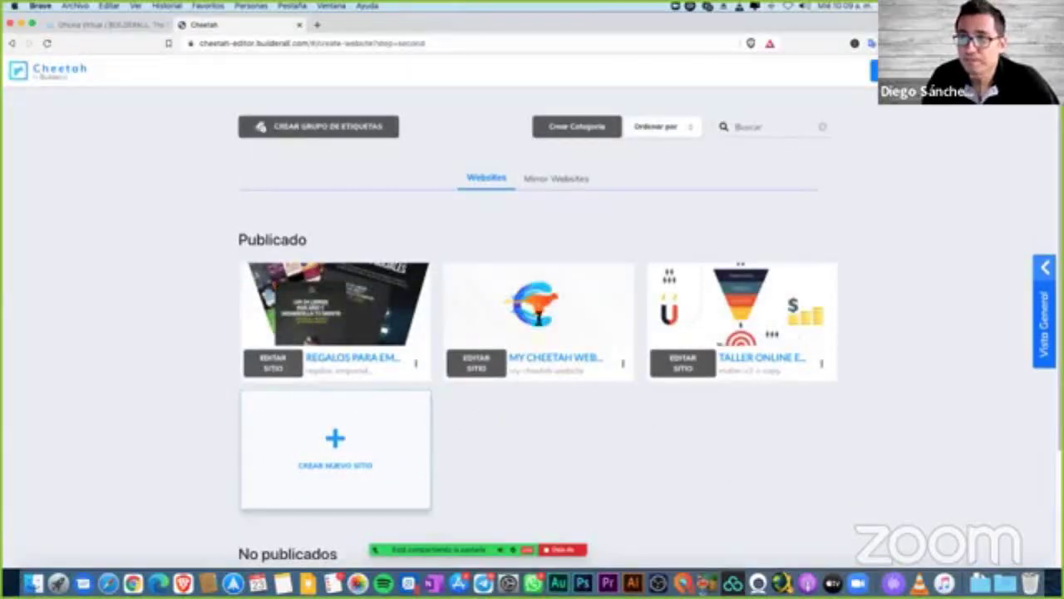
left_click(320, 330)
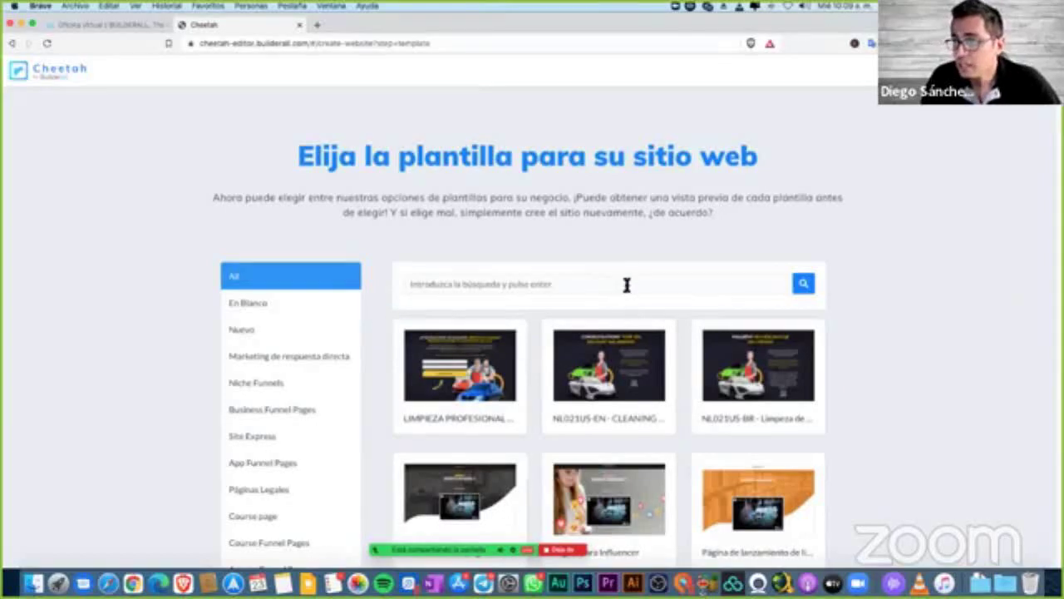
Browse the website template categories, including En Blanco, Site Express, Course, Influencer, Blank Theme and Health & Fitness.
scroll(551, 324, "down", 5)
scroll(618, 308, "up", 5)
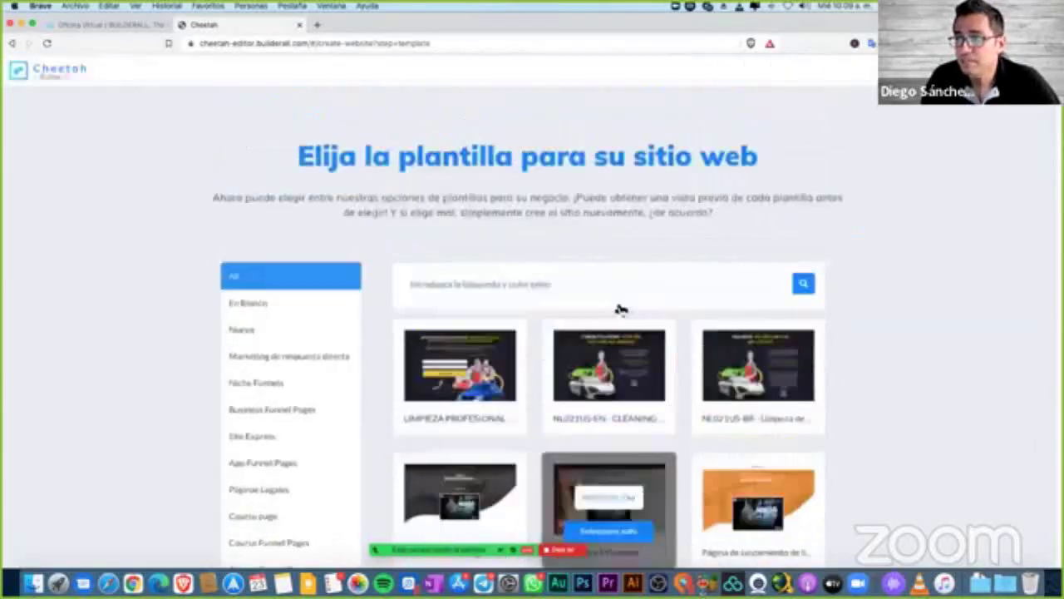
left_click(289, 318)
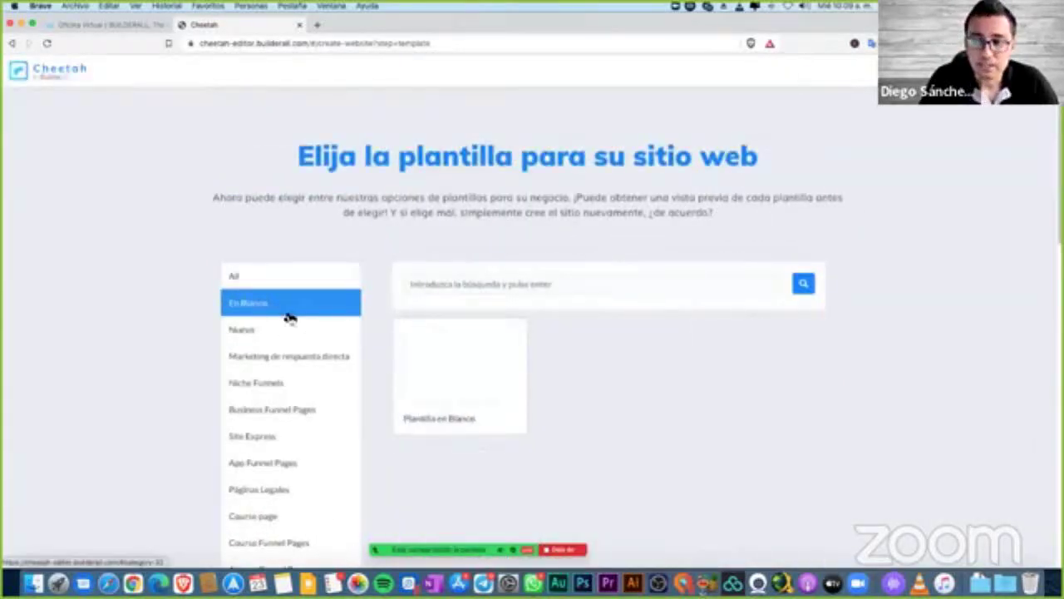
scroll(292, 289, "down", 1)
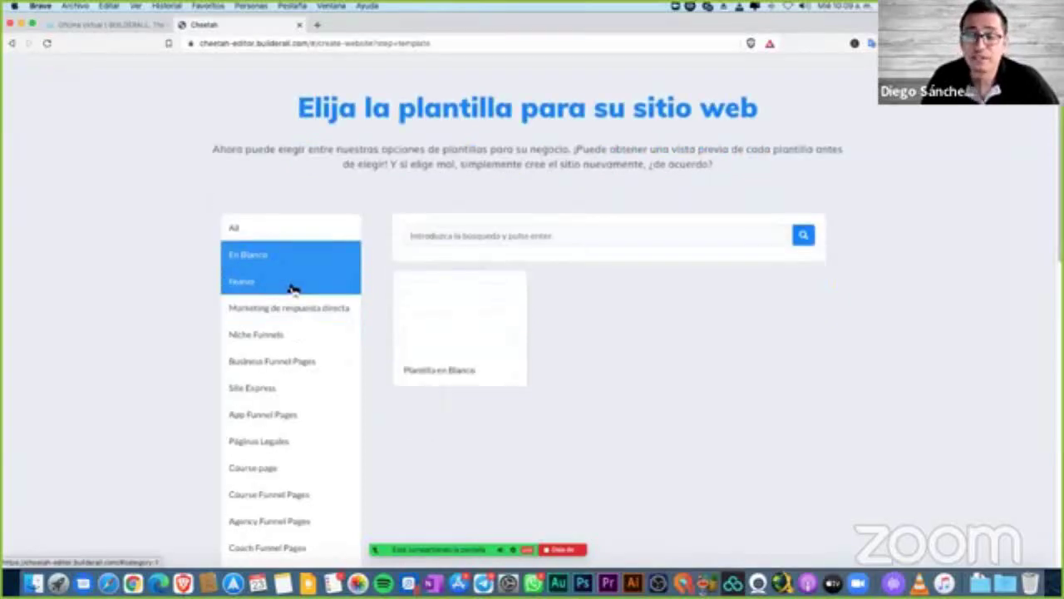
scroll(291, 290, "down", 3)
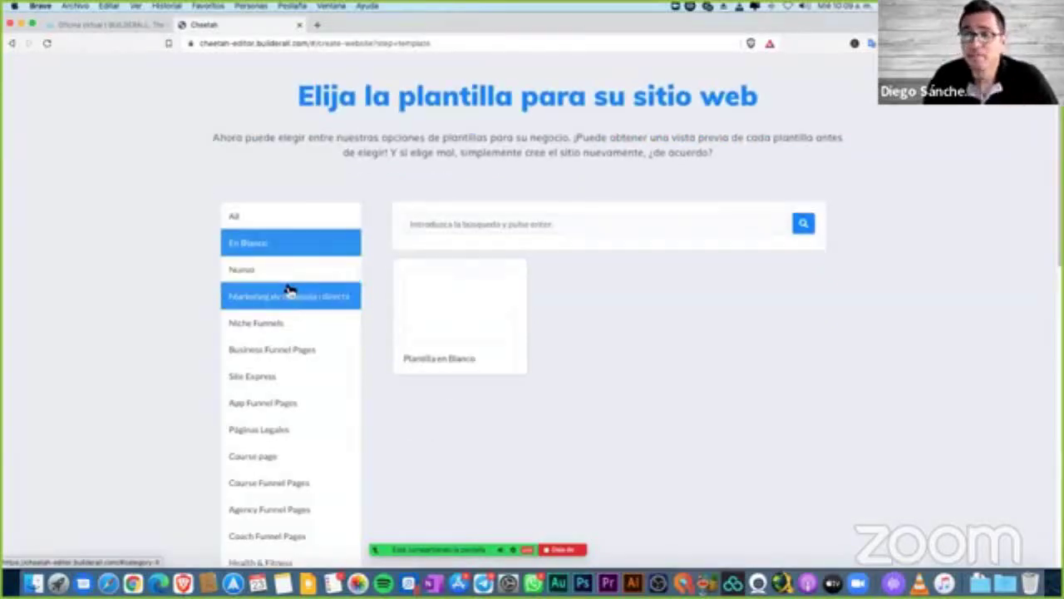
left_click(297, 276)
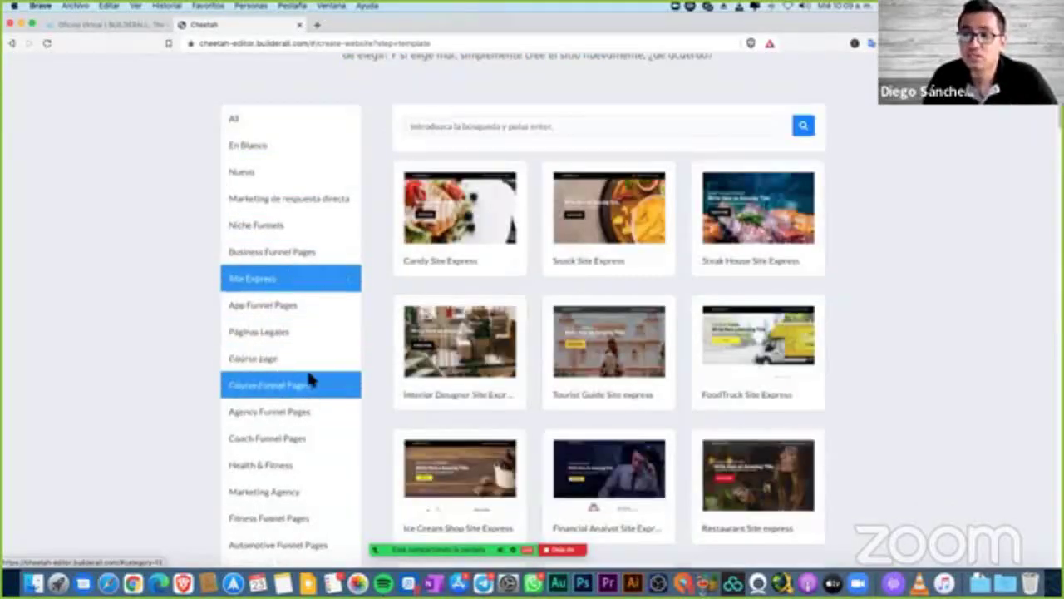
left_click(309, 378)
scroll(308, 375, "down", 3)
scroll(307, 374, "down", 12)
left_click(296, 283)
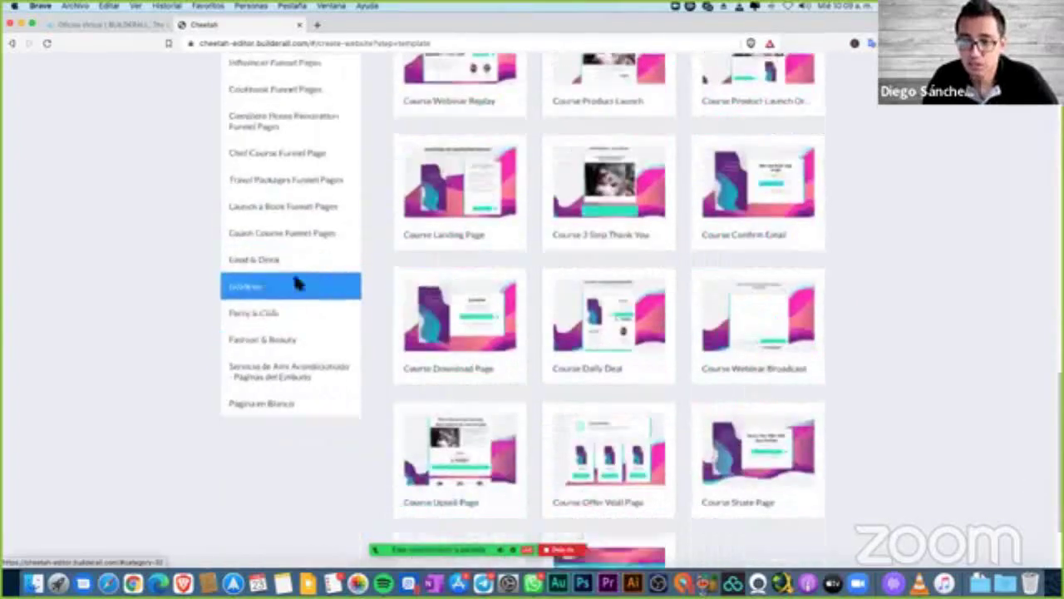
scroll(301, 350, "up", 1)
scroll(304, 304, "up", 5)
left_click(302, 278)
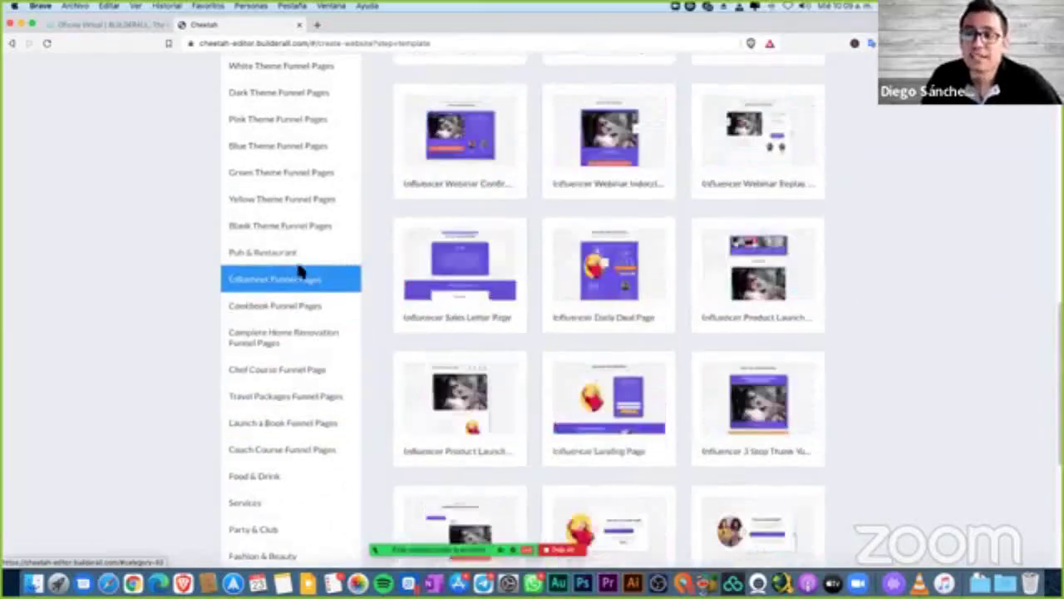
left_click(301, 255)
left_click(301, 229)
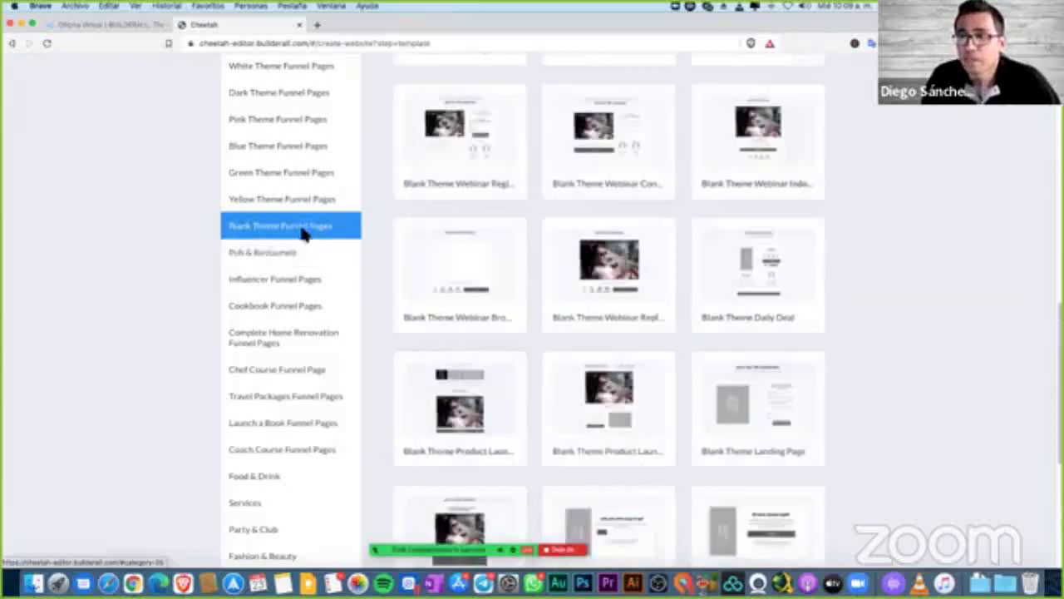
scroll(302, 245, "up", 5)
left_click(297, 216)
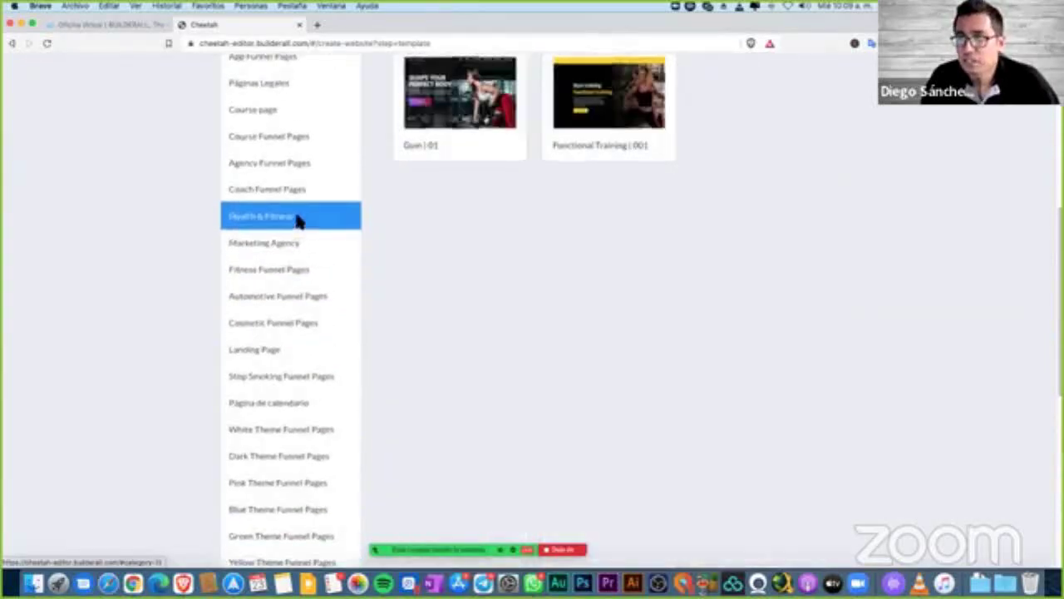
scroll(296, 220, "up", 3)
left_click(297, 220)
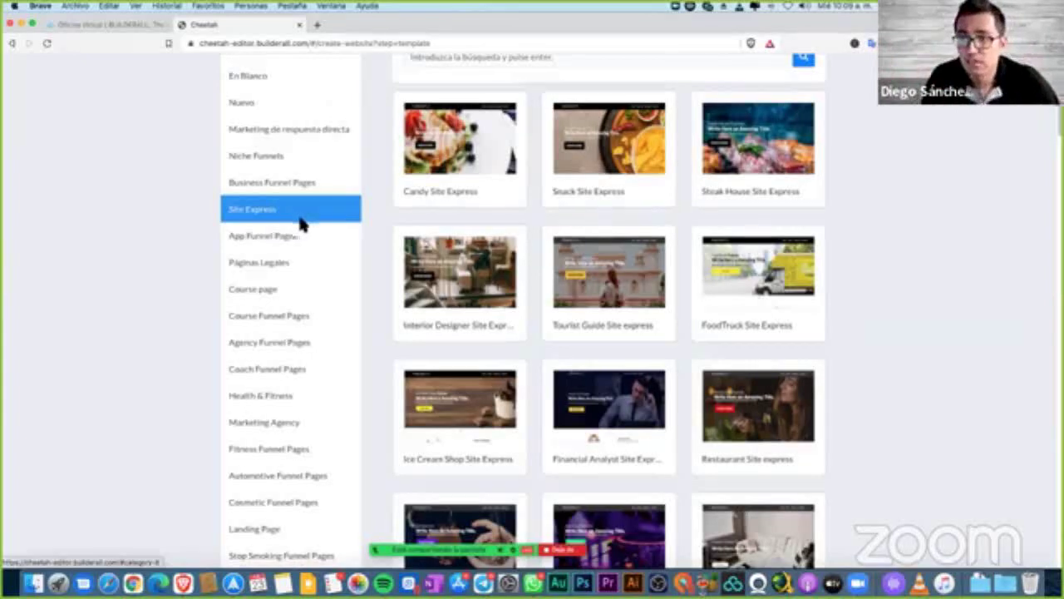
scroll(305, 290, "up", 4)
Create the site from the Plantilla en Blanco template in the En Blanco category and confirm its automatic publication.
left_click(302, 305)
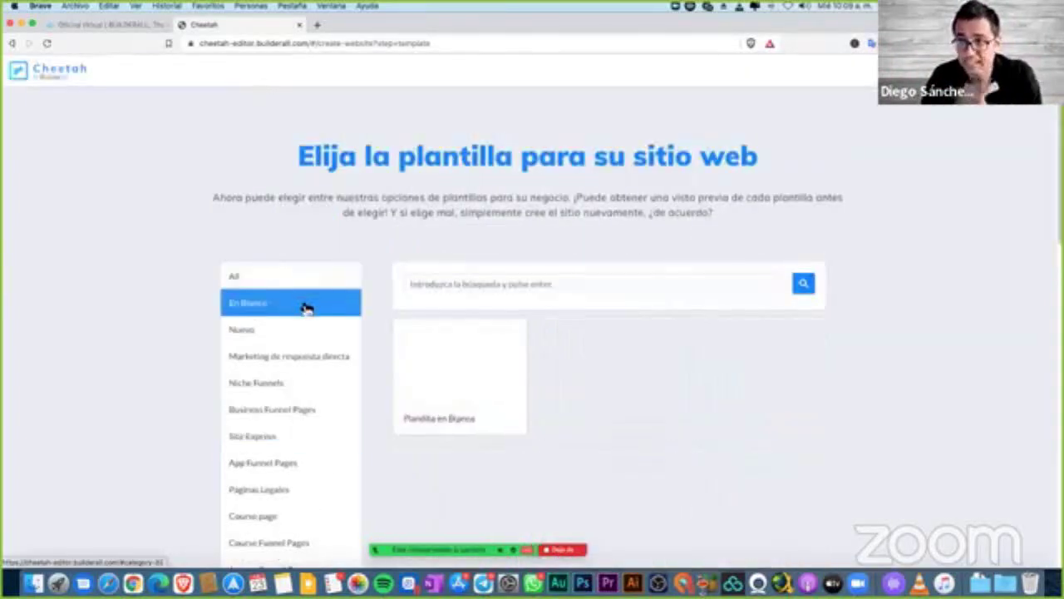
mouse_move(468, 356)
left_click(494, 394)
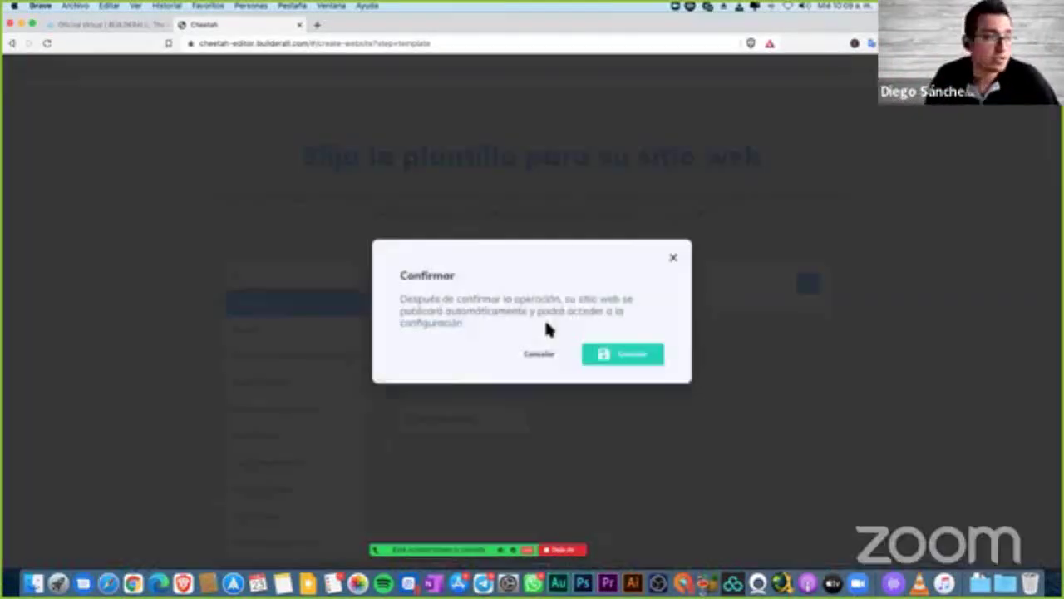
left_click(625, 356)
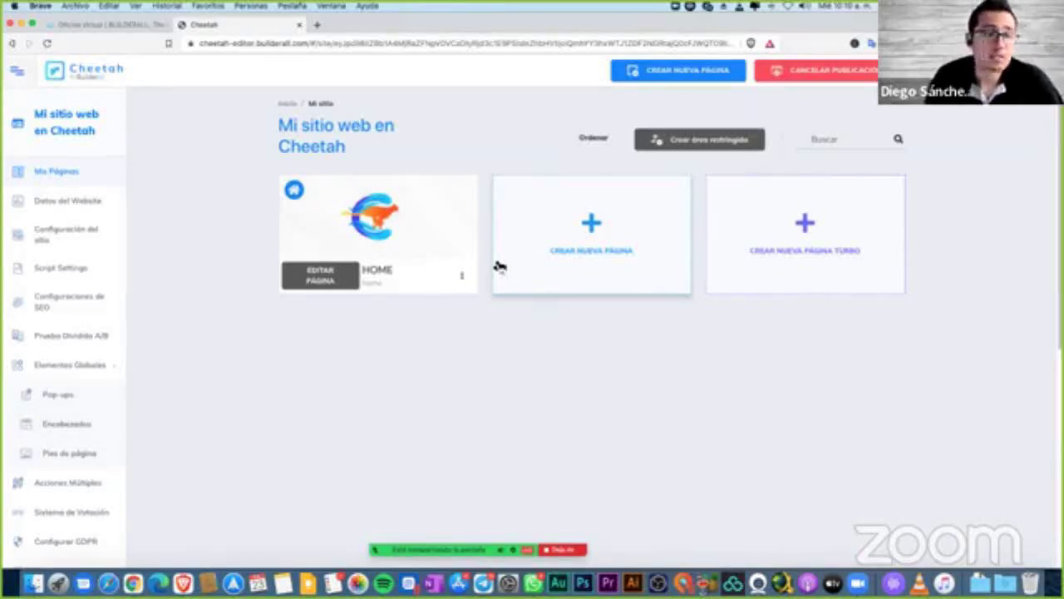
Open the general settings of the newly created site.
left_click_drag(271, 116, 367, 141)
left_click(366, 142)
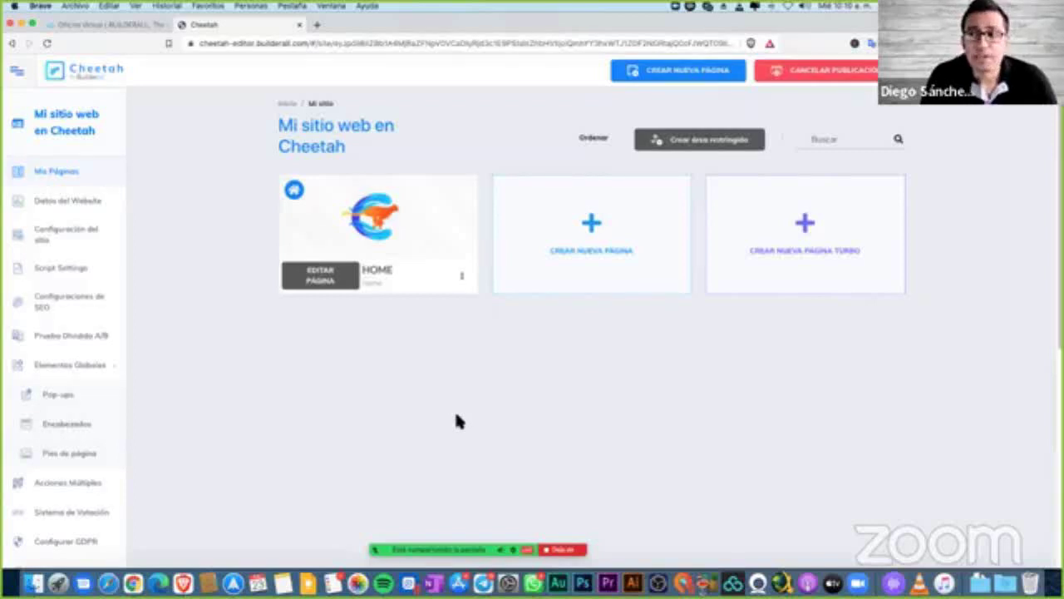
left_click(77, 237)
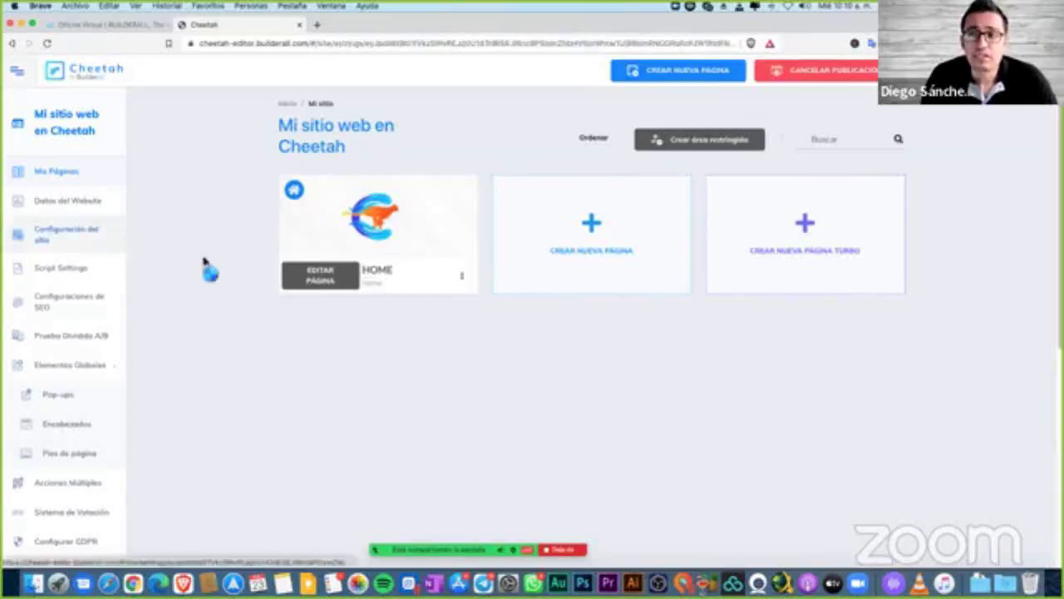
triple_click(389, 314)
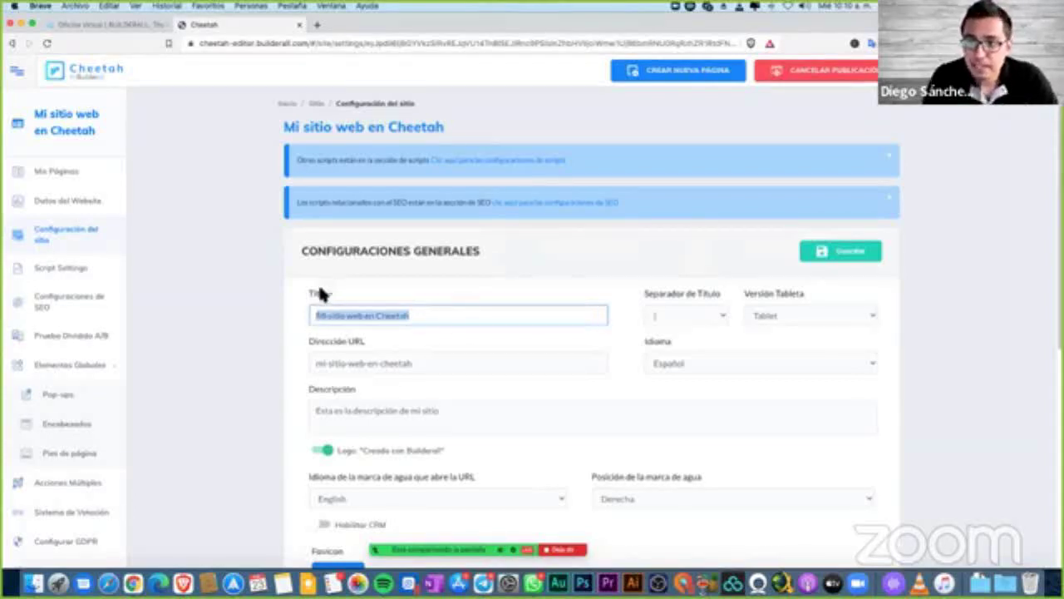
left_click_drag(306, 294, 336, 299)
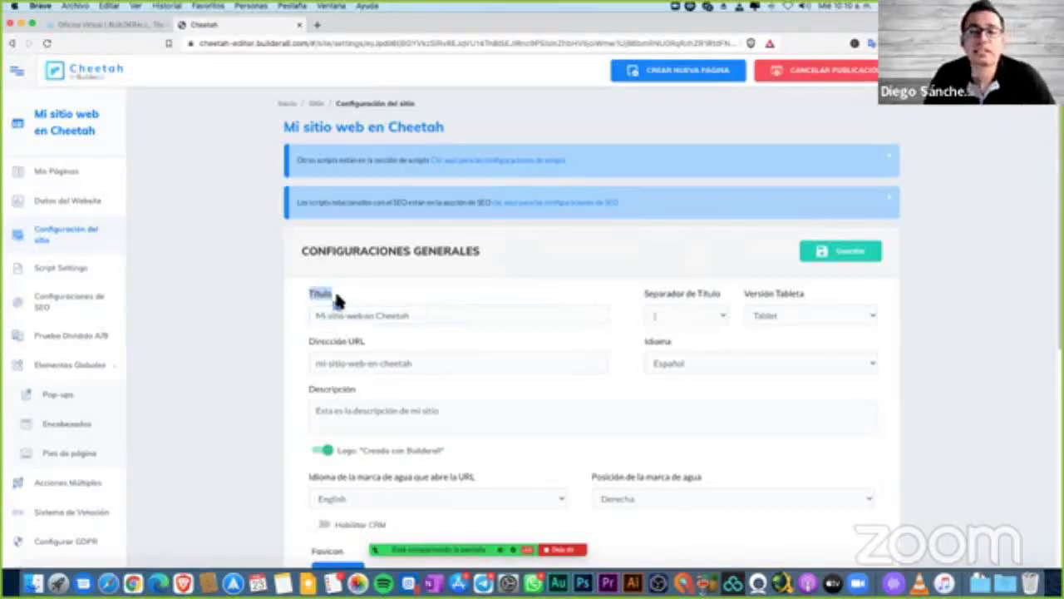
left_click(367, 323)
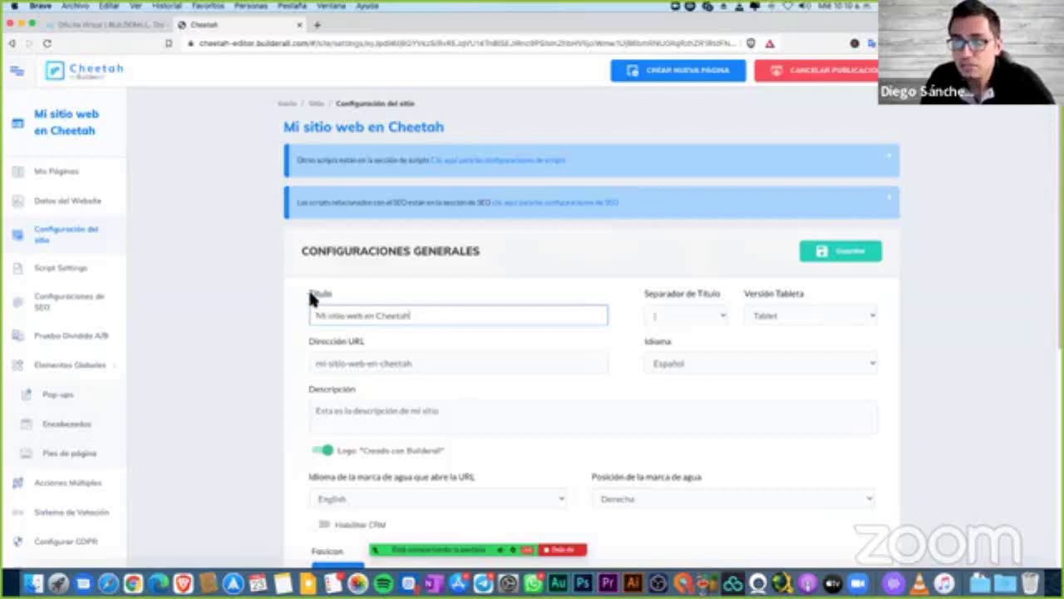
double_click(320, 296)
left_click(381, 320)
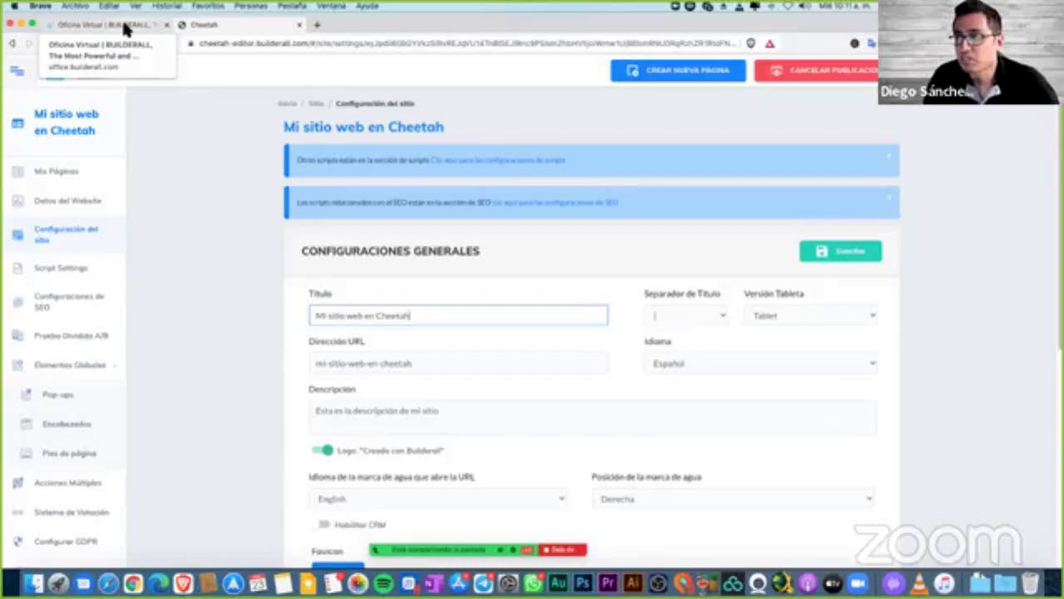
left_click(374, 318, "shift")
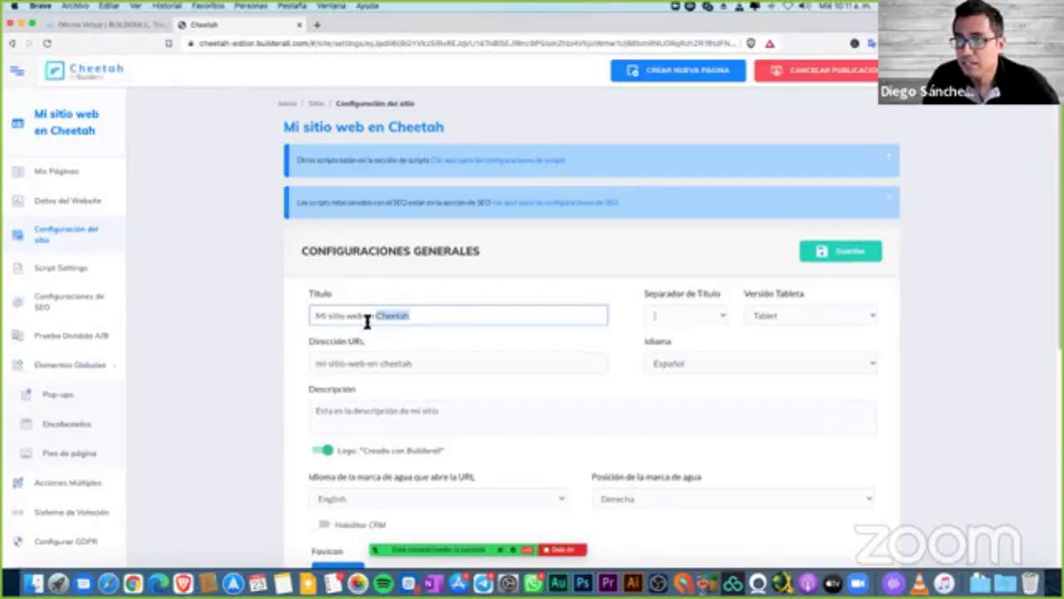
Replace the site title with "Registro".
triple_click(395, 319)
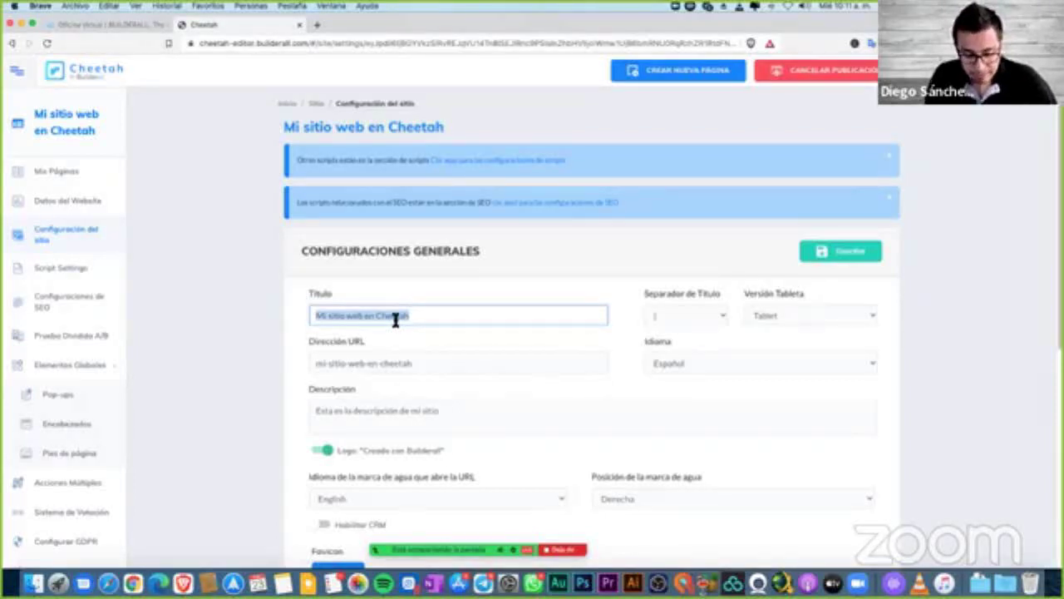
type("Registro")
key("BackSpace")
key("BackSpace")
key("BackSpace")
key("BackSpace")
type("stro")
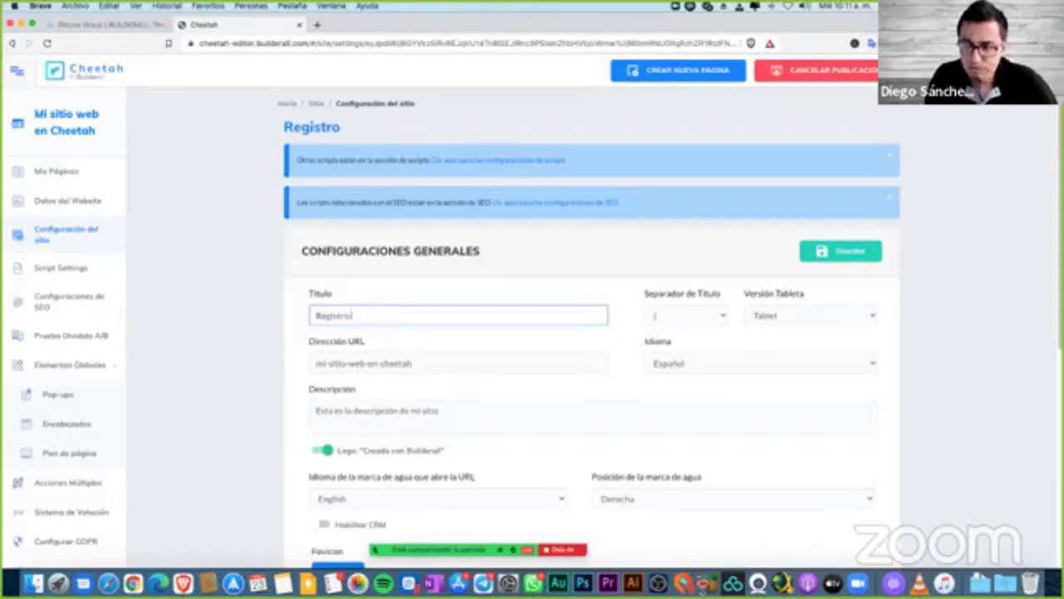
Replace the site title with "Contenido para".
key("BackSpace")
key("BackSpace")
key("BackSpace")
key("BackSpace")
key("BackSpace")
key("BackSpace")
key("BackSpace")
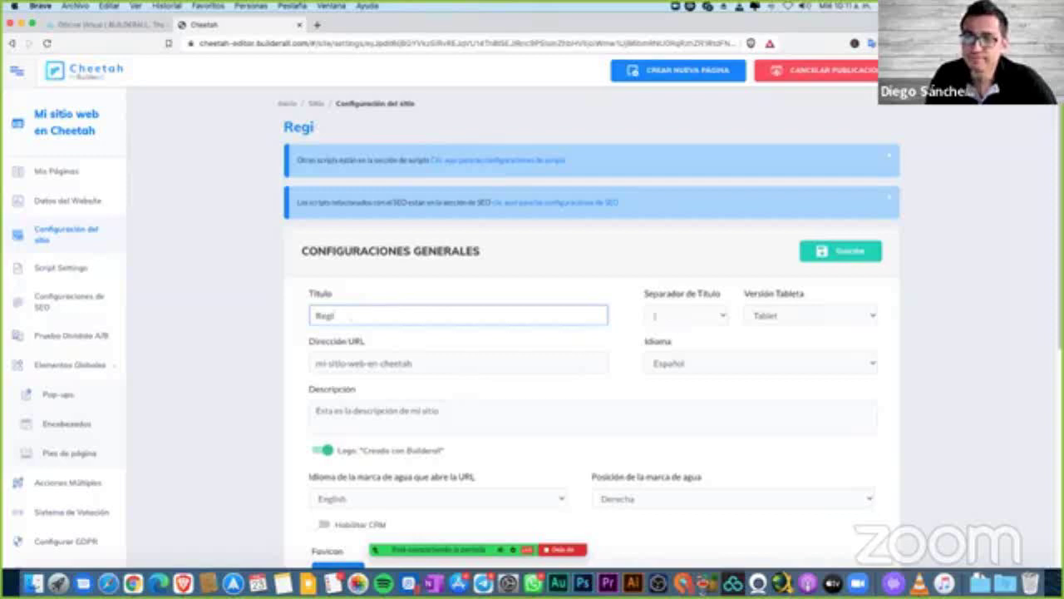
key("BackSpace")
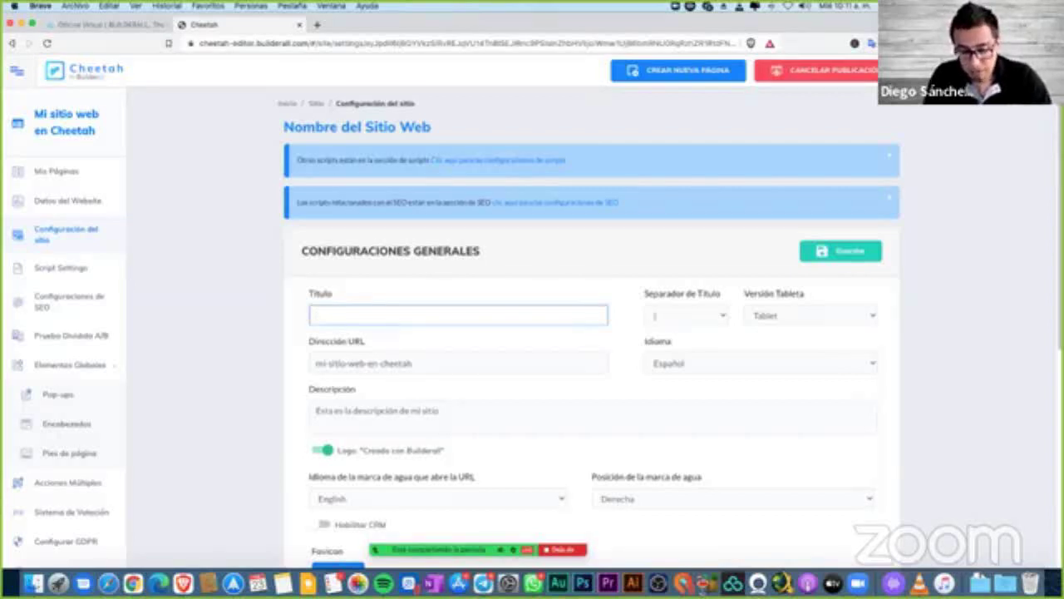
type("Contenido para")
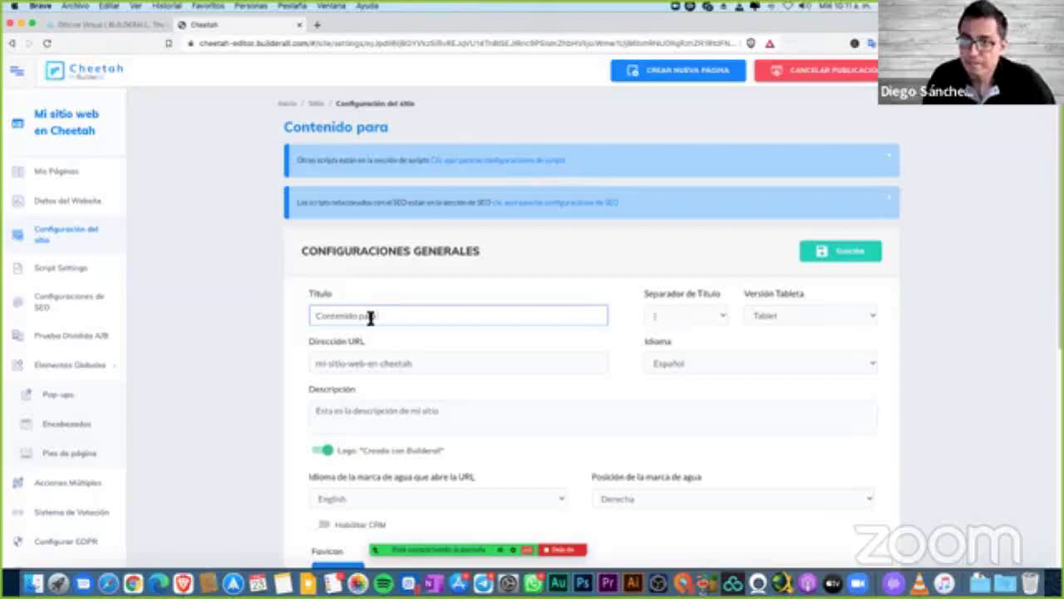
left_click(558, 550)
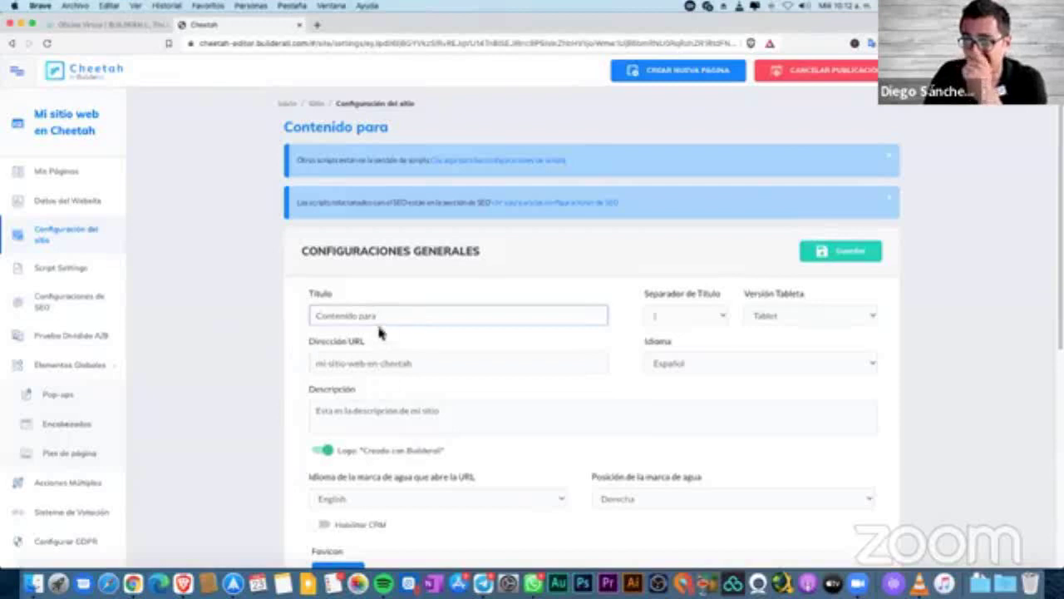
Set the site title to "Instagram para Creadores de Contenido" and its URL address to "inicio".
triple_click(375, 319)
type("lmn")
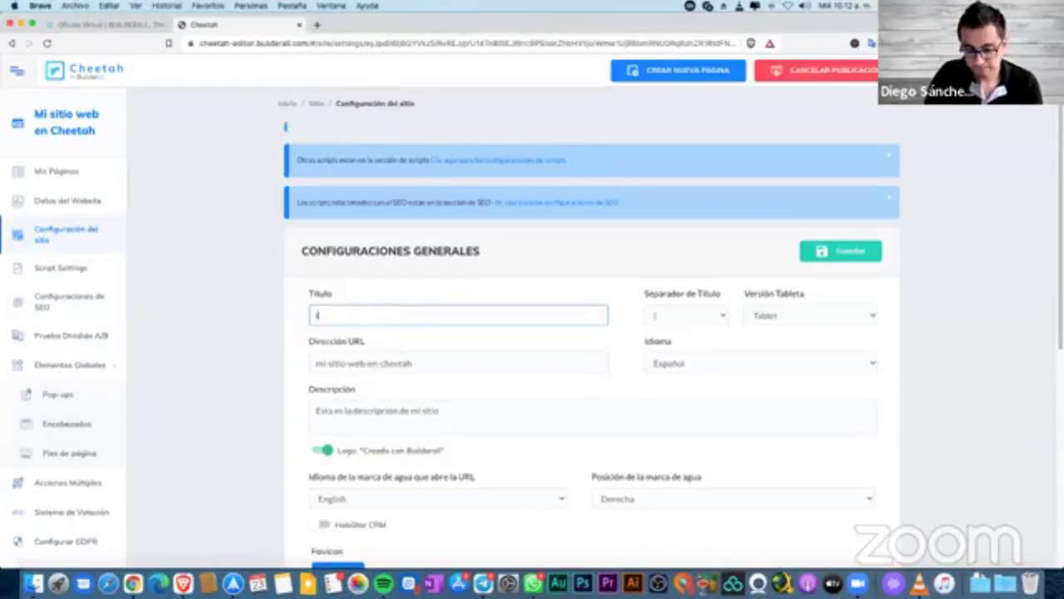
key("BackSpace")
key("BackSpace")
type("nstag")
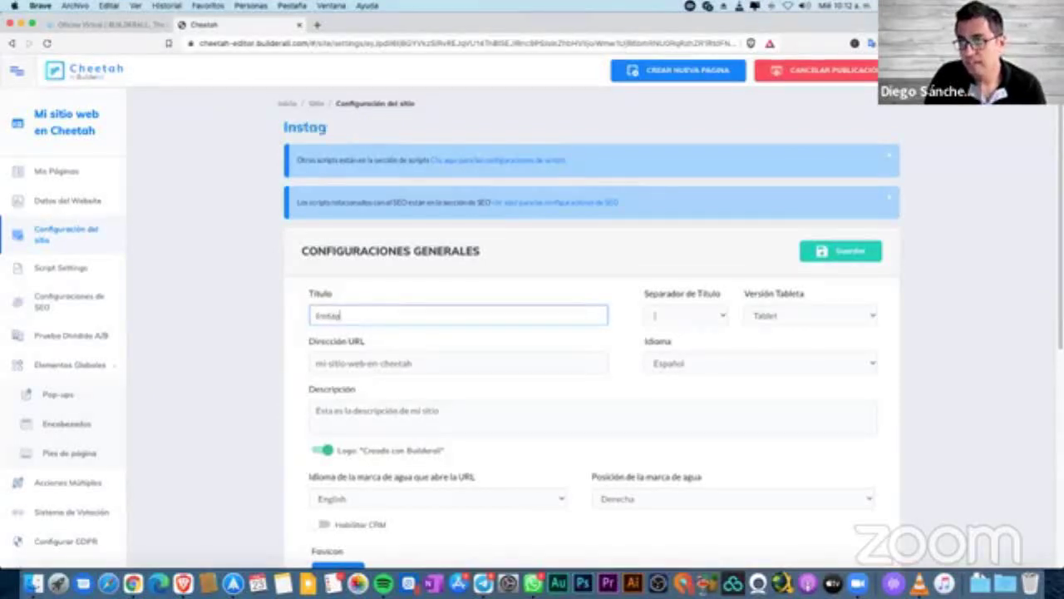
type("ram para c")
key("BackSpace")
type("C")
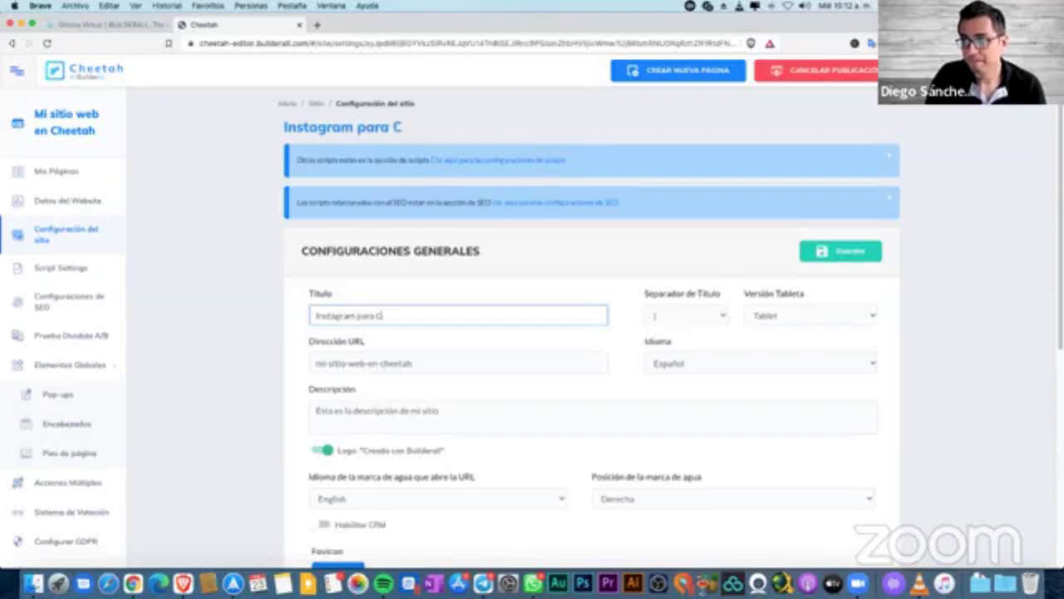
type("readores de Conte")
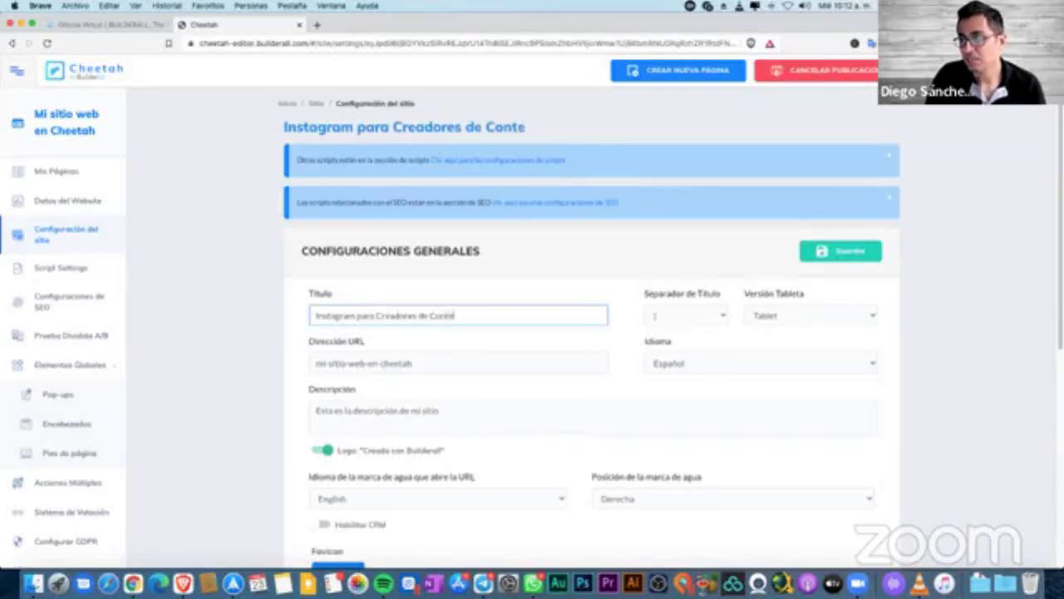
type("nido")
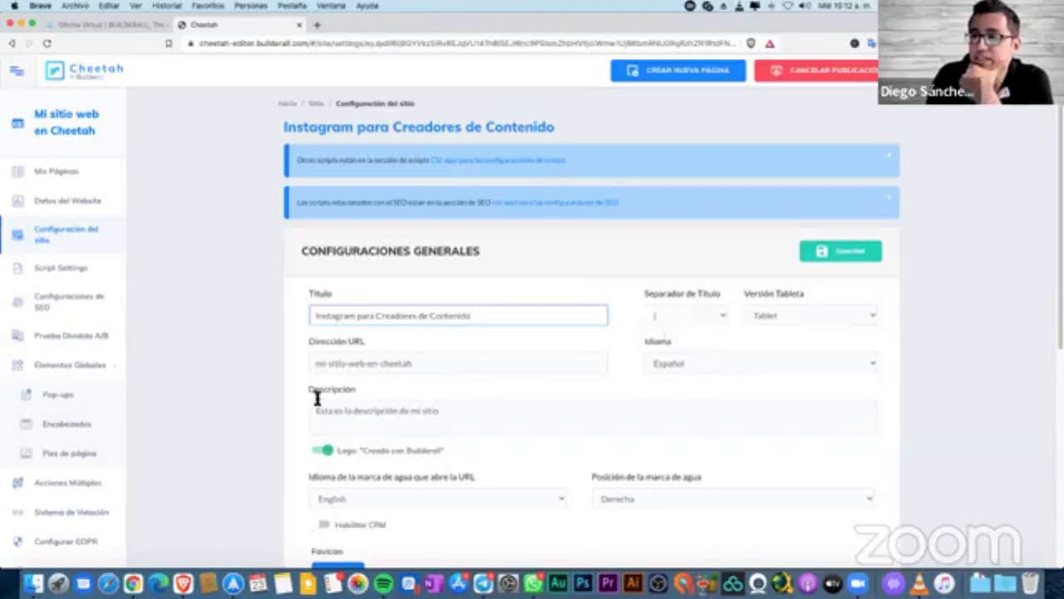
left_click(365, 360)
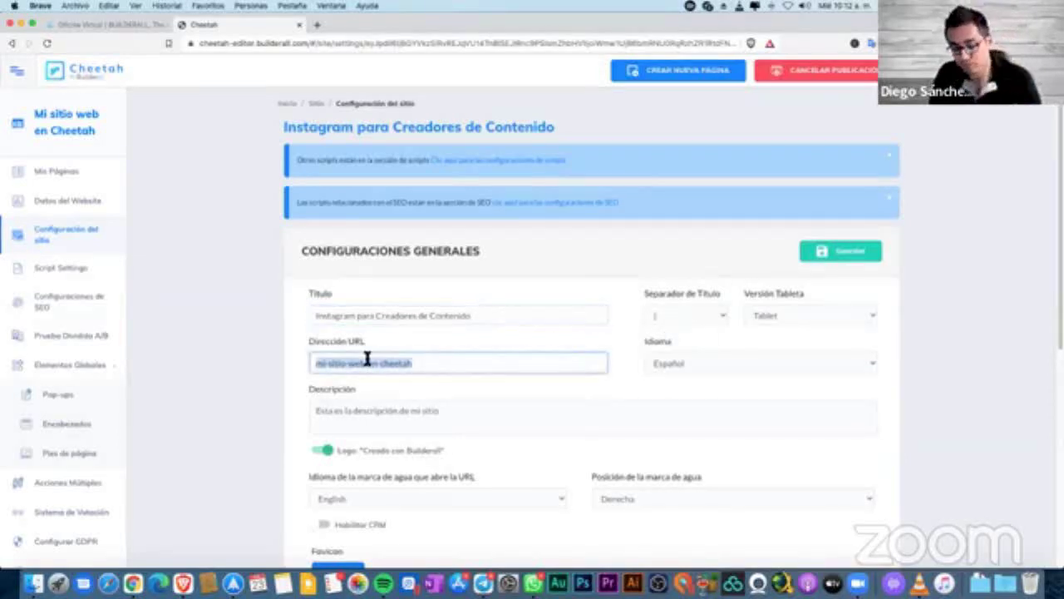
type("inicio")
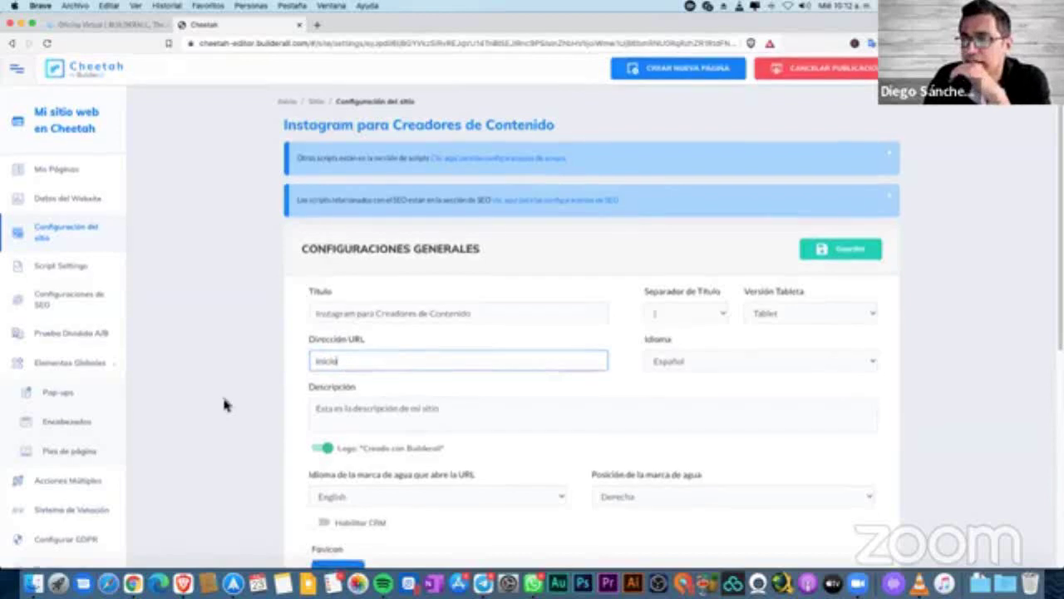
Replace the site description with "Aprende a crear contenido para Instagram cómo un Profesional".
scroll(223, 407, "down", 1)
left_click(336, 376)
triple_click(387, 380)
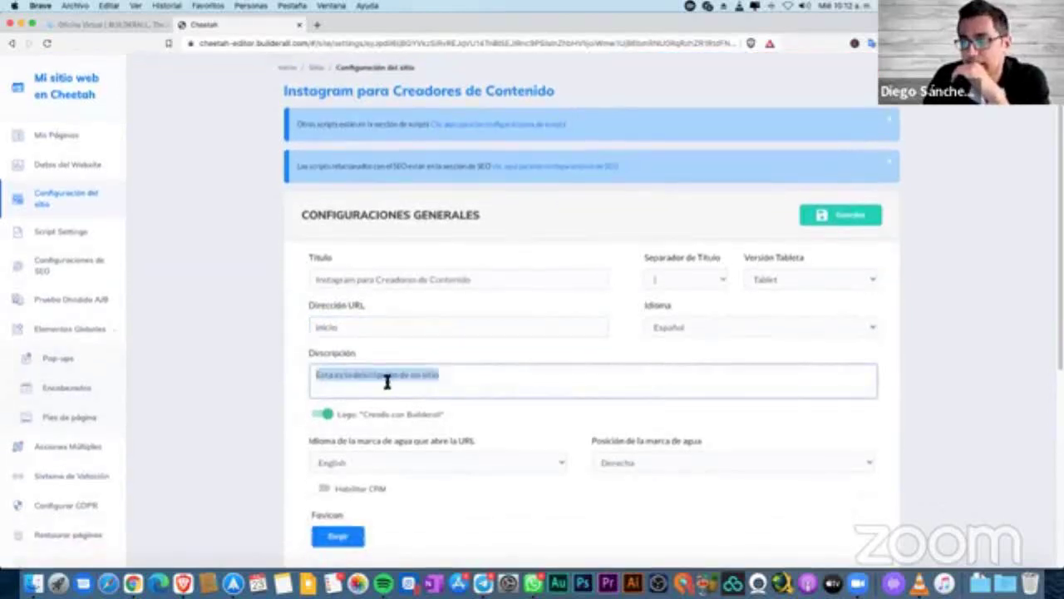
type("a")
key("BackSpace")
type("Aprende a")
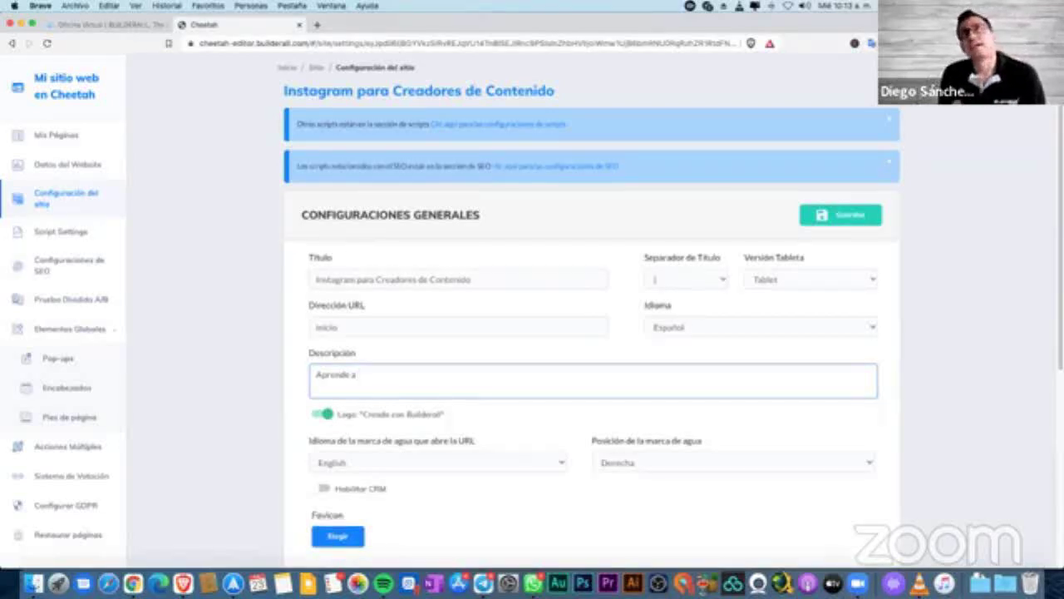
type("crear")
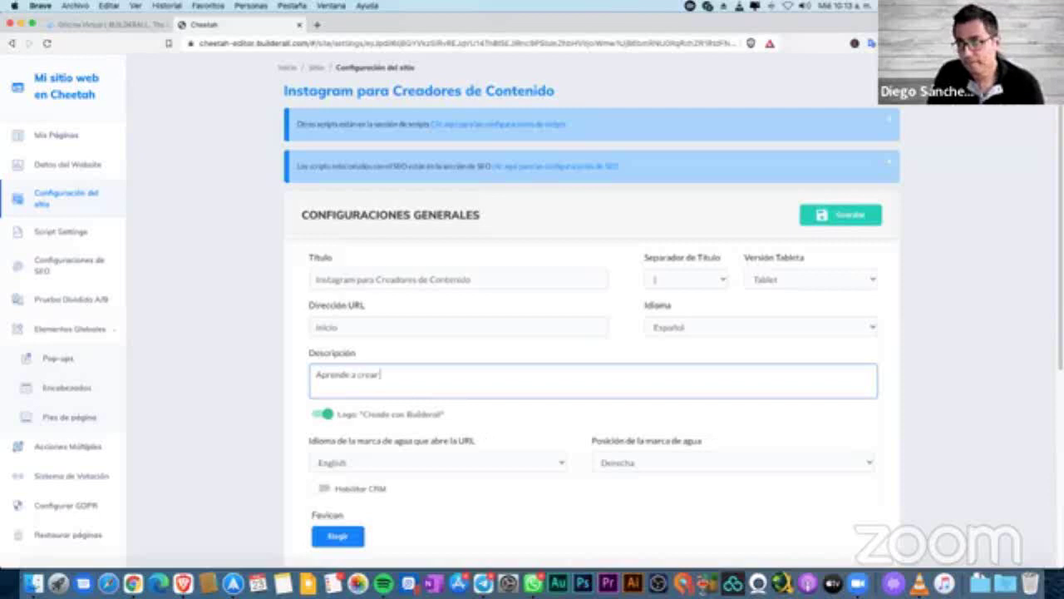
type(" contenido para Instagra")
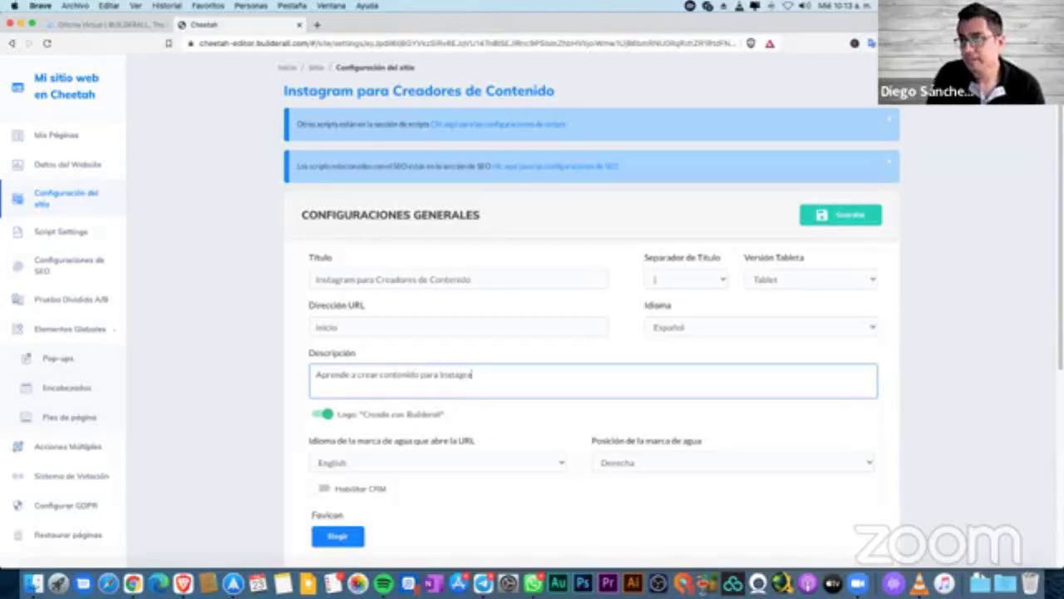
type("m")
key("BackSpace")
type("m com")
key("BackSpace")
key("BackSpace")
type("omo un Profesional")
Turn off the "Creado con Builderall" logo and enable the CRM for the site.
scroll(380, 428, "down", 2)
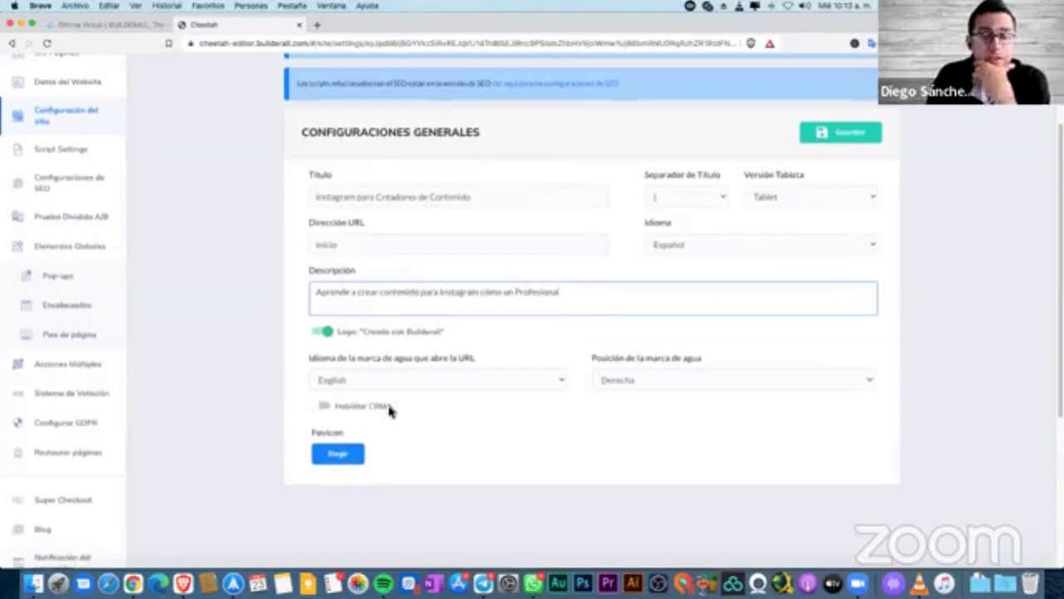
left_click(333, 336)
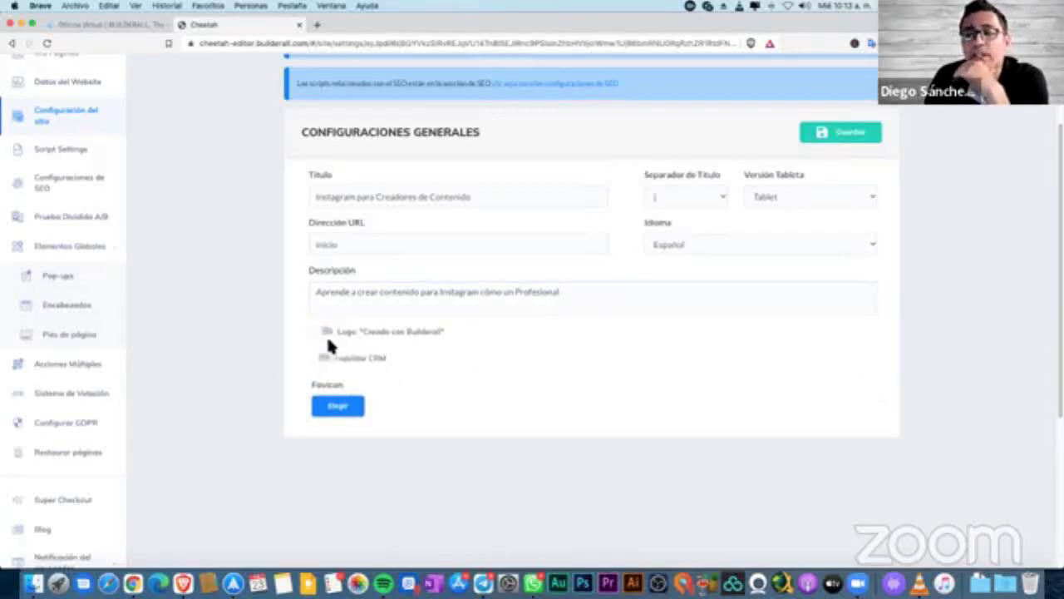
left_click(322, 358)
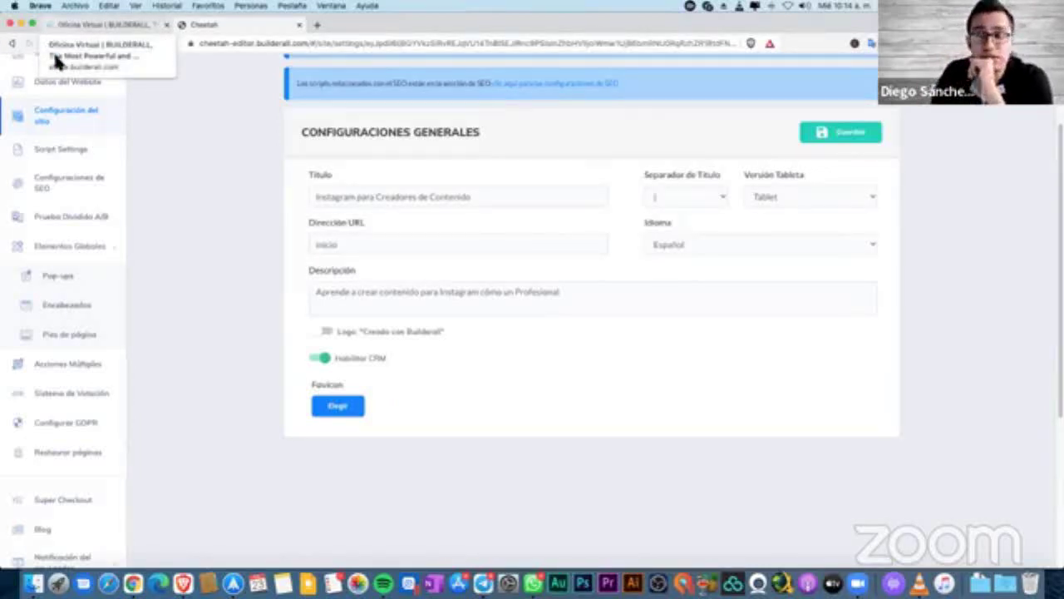
Set the chatbot-min image from the user files as the favicon and save the general site settings.
left_click(353, 406)
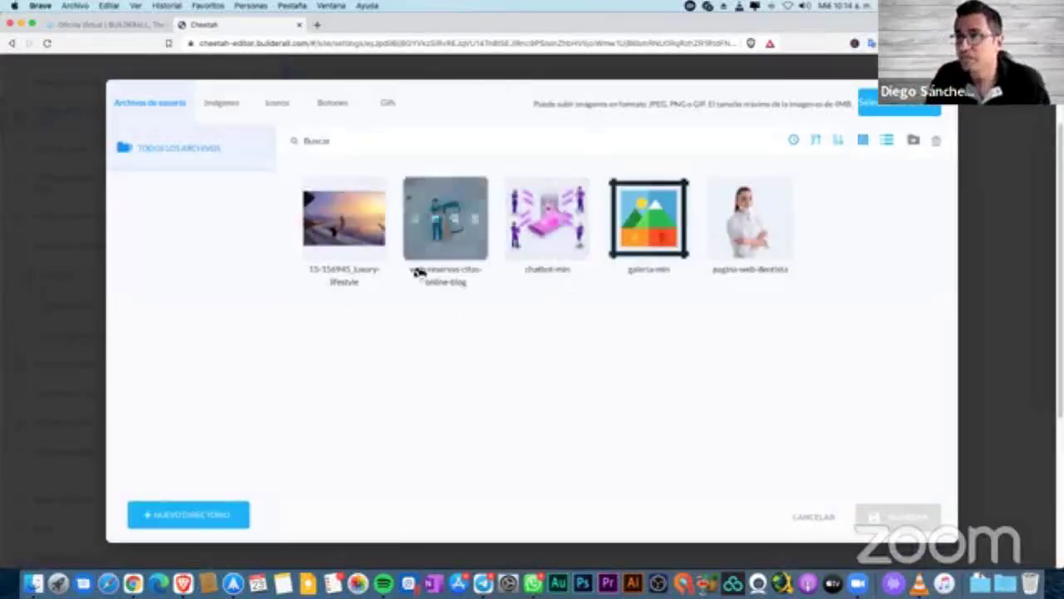
left_click(547, 224)
left_click(922, 519)
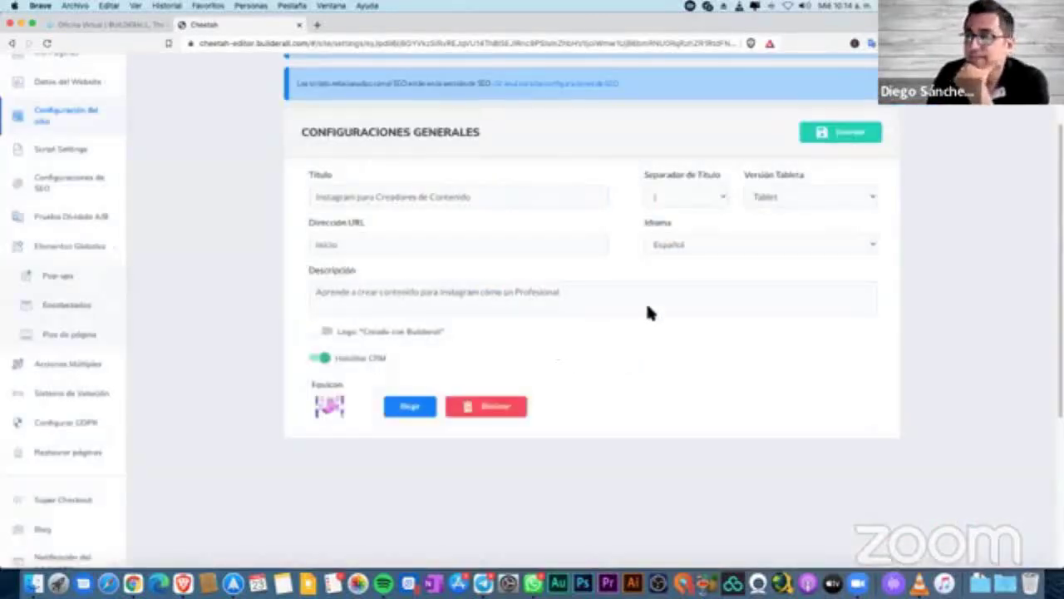
left_click(839, 133)
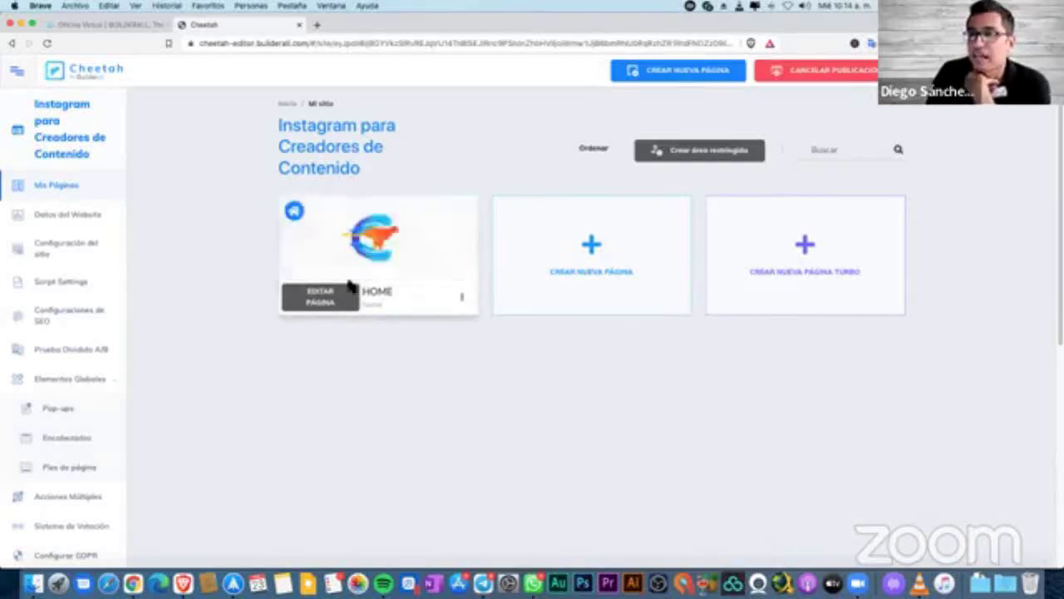
Open the settings of the Home page and rename the page "Página de Optin".
left_click(463, 299)
left_click(433, 332)
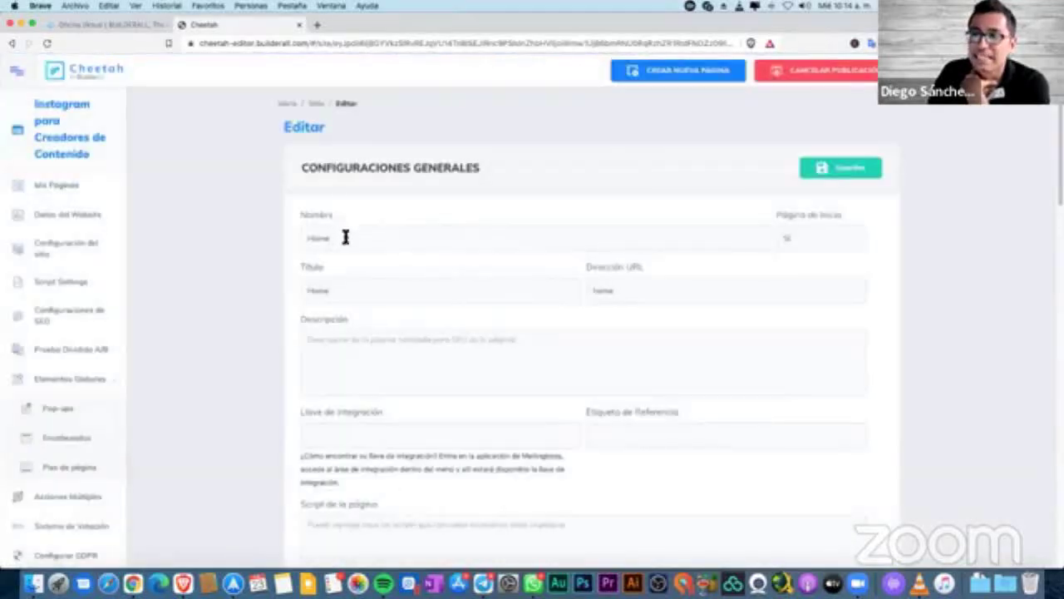
left_click(344, 238)
left_click(365, 286)
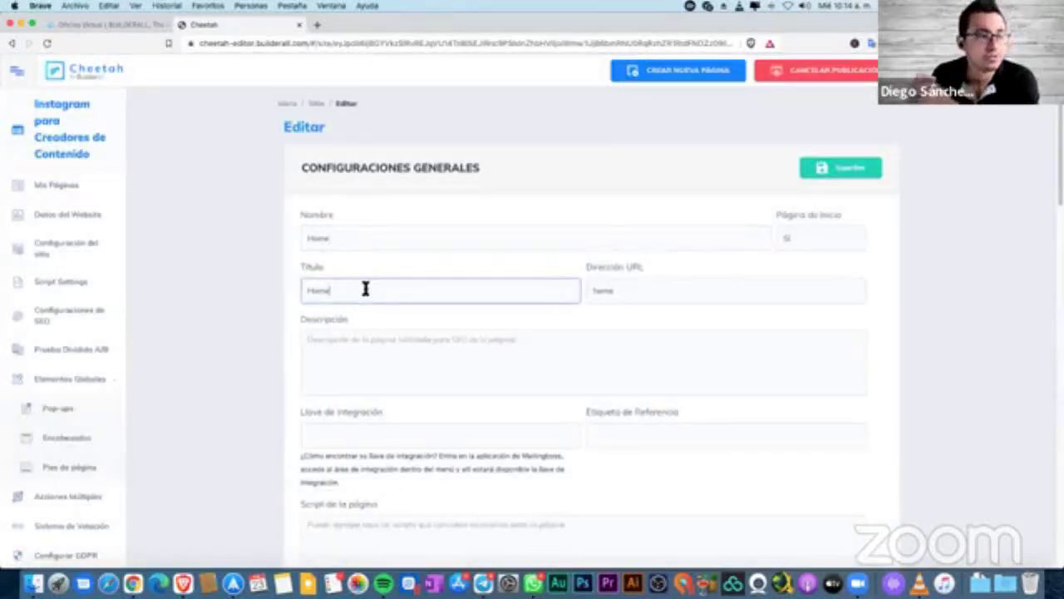
left_click(356, 243)
left_click(357, 287)
double_click(370, 244)
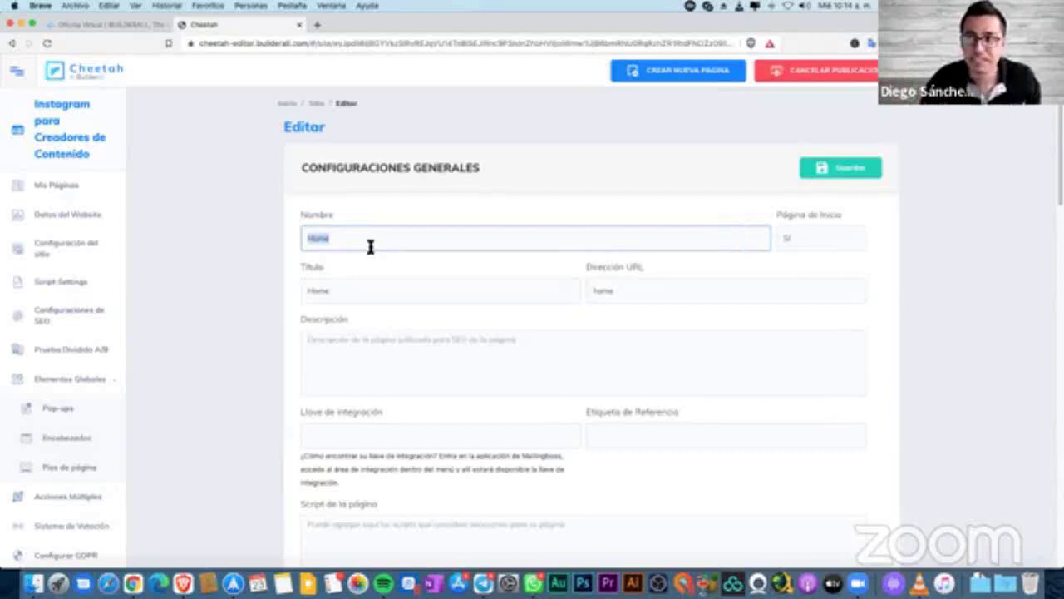
left_click_drag(357, 293, 302, 290)
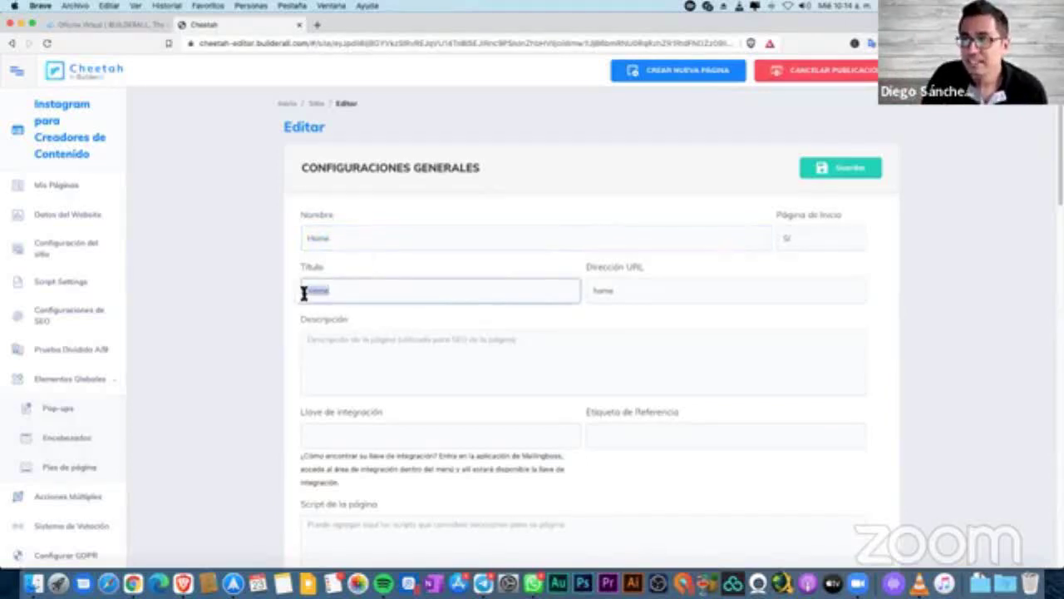
left_click(356, 240)
double_click(357, 240)
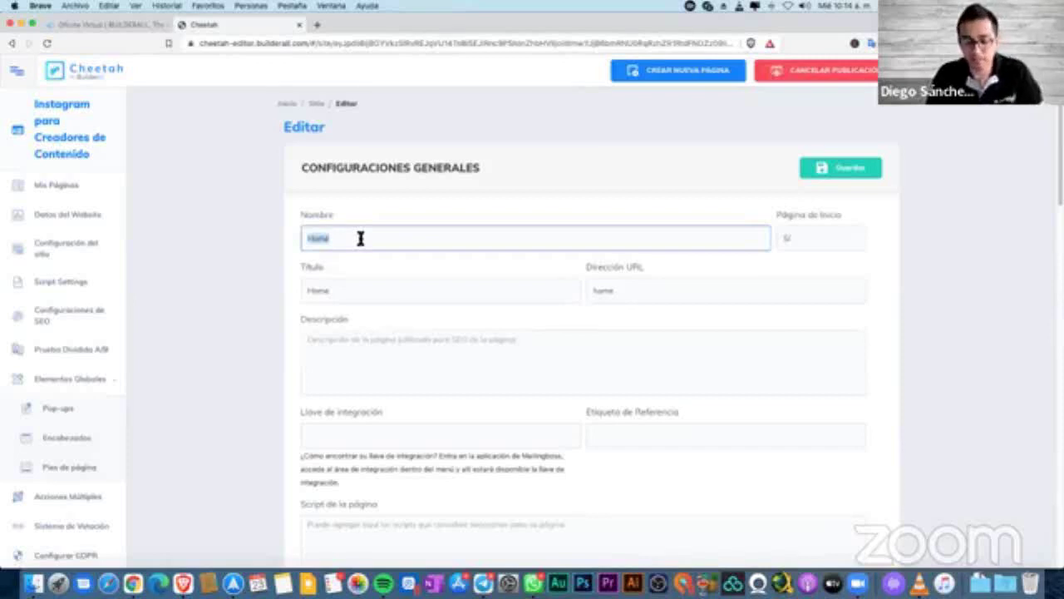
type("Hágina de ")
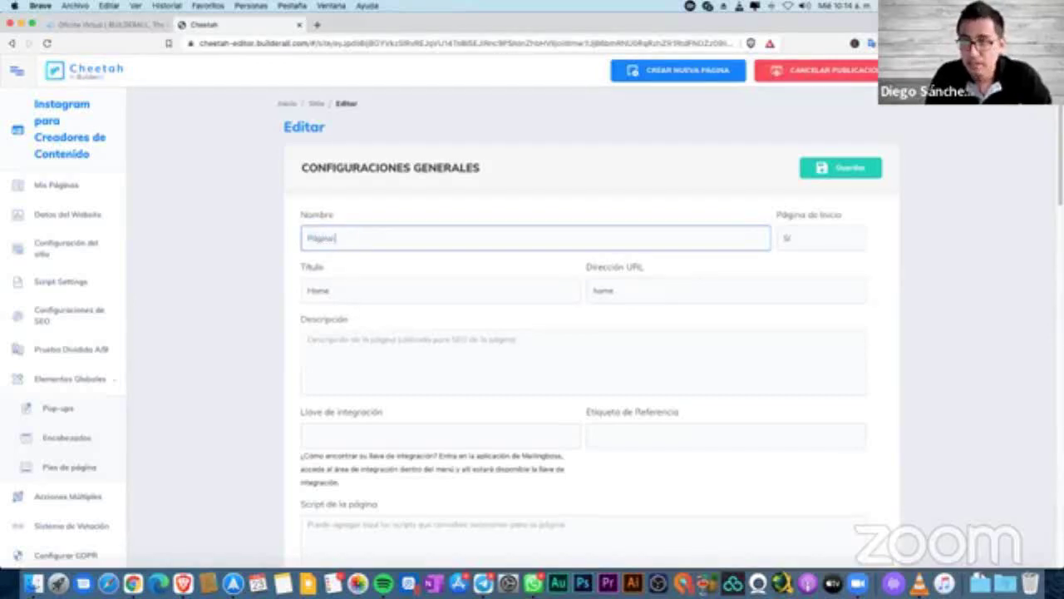
type("Ot")
type("tin")
Set the page title to "Instagram para Creadores de Contenido".
left_click(337, 293)
left_click_drag(378, 295, 289, 278)
type("Initagram")
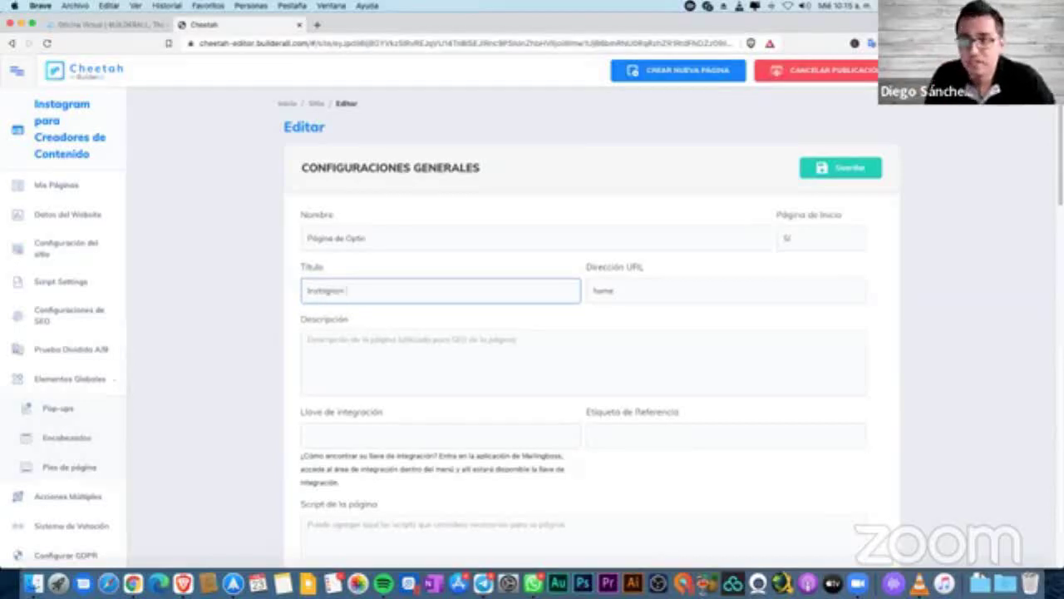
type(" para")
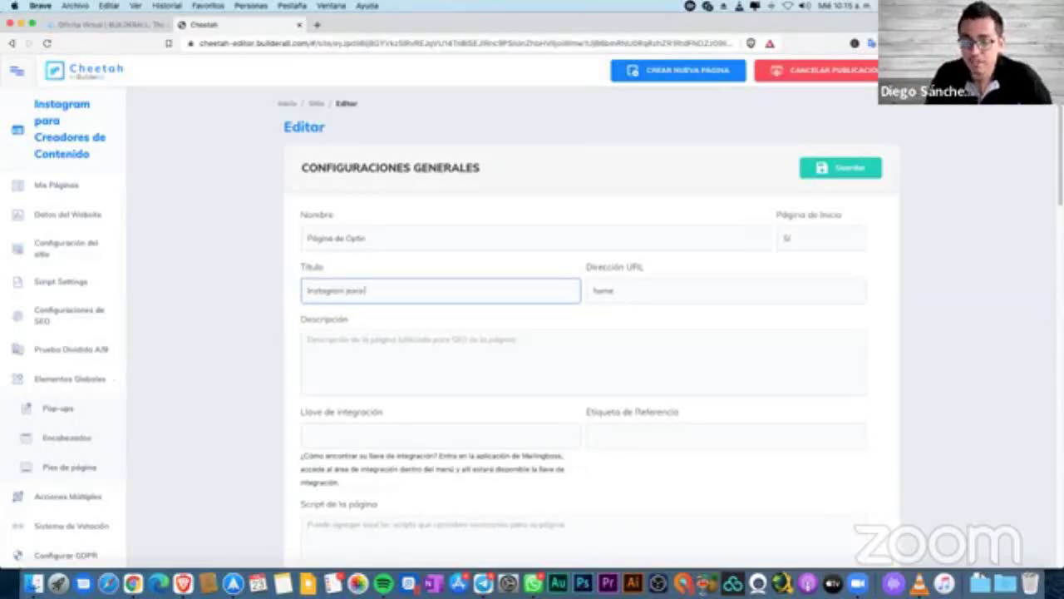
type(" Creadores de Con")
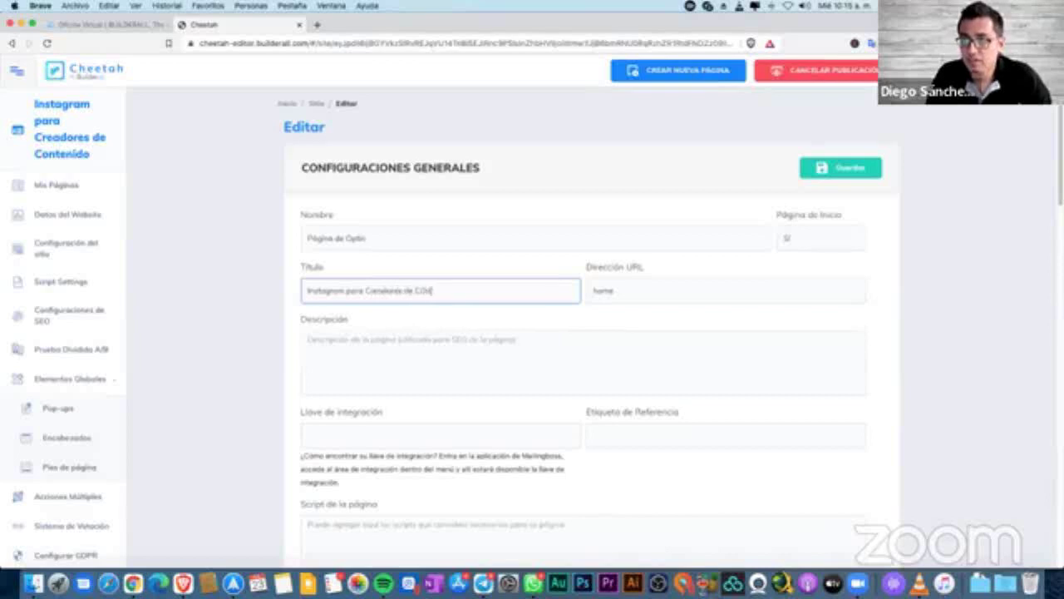
type("tenontenido")
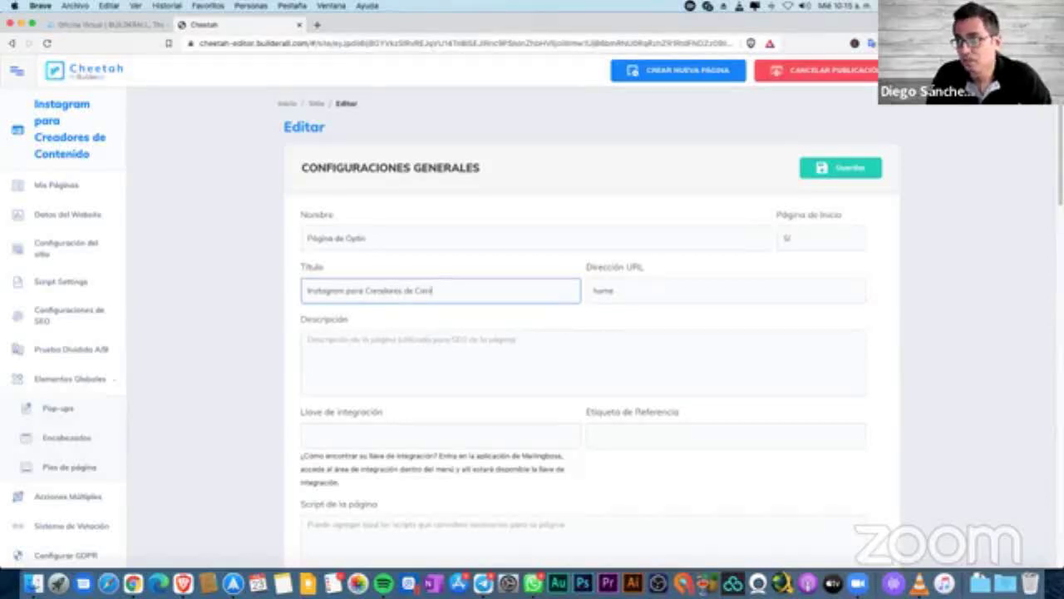
Examine the page's URL address, script field, SEO settings, share image and pop-up settings.
left_click(637, 291)
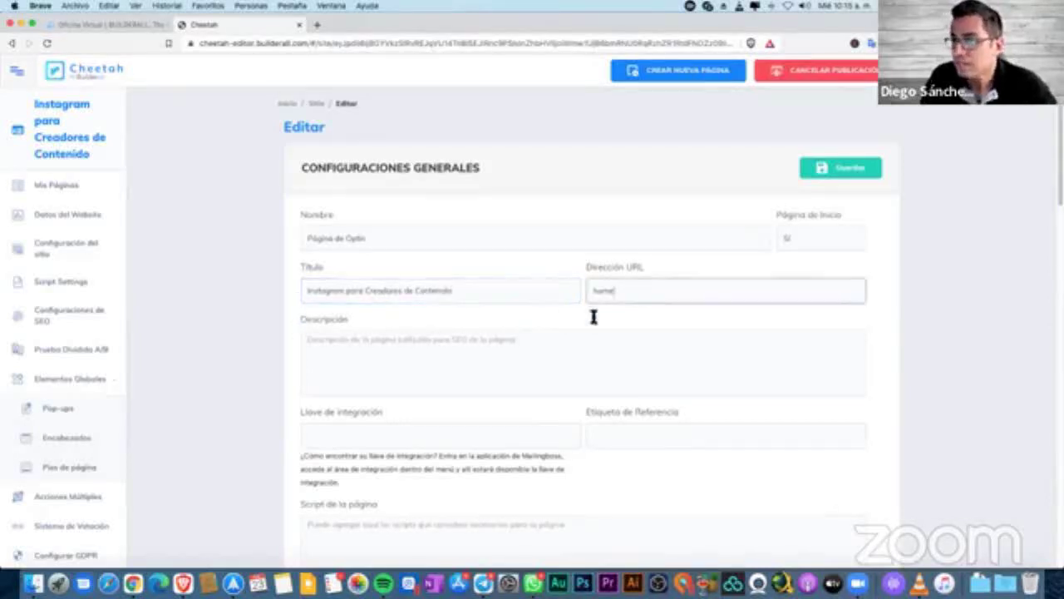
scroll(446, 404, "down", 3)
scroll(468, 333, "down", 3)
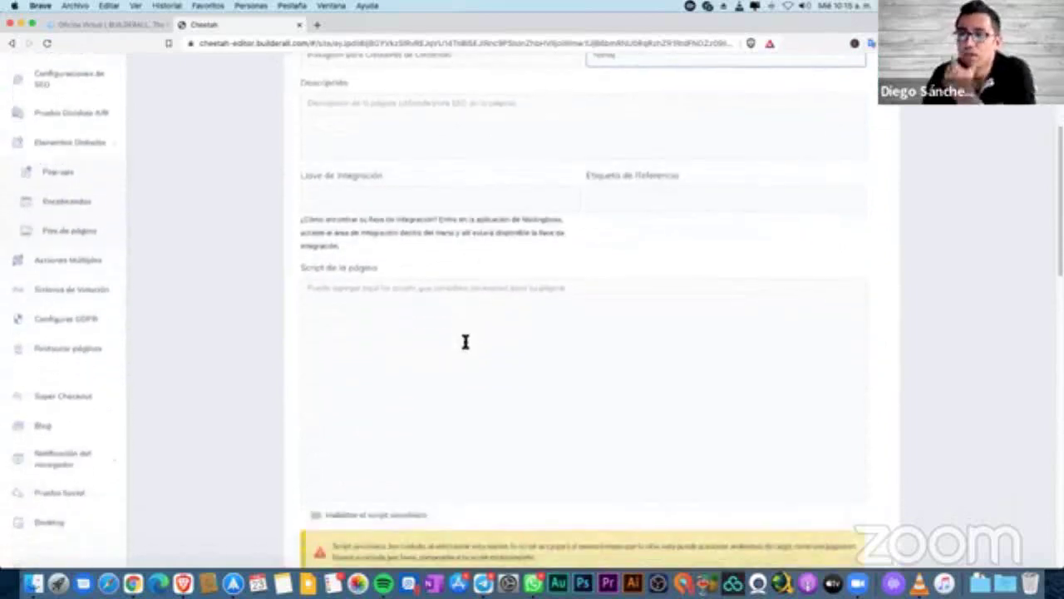
scroll(451, 277, "down", 5)
scroll(453, 284, "down", 5)
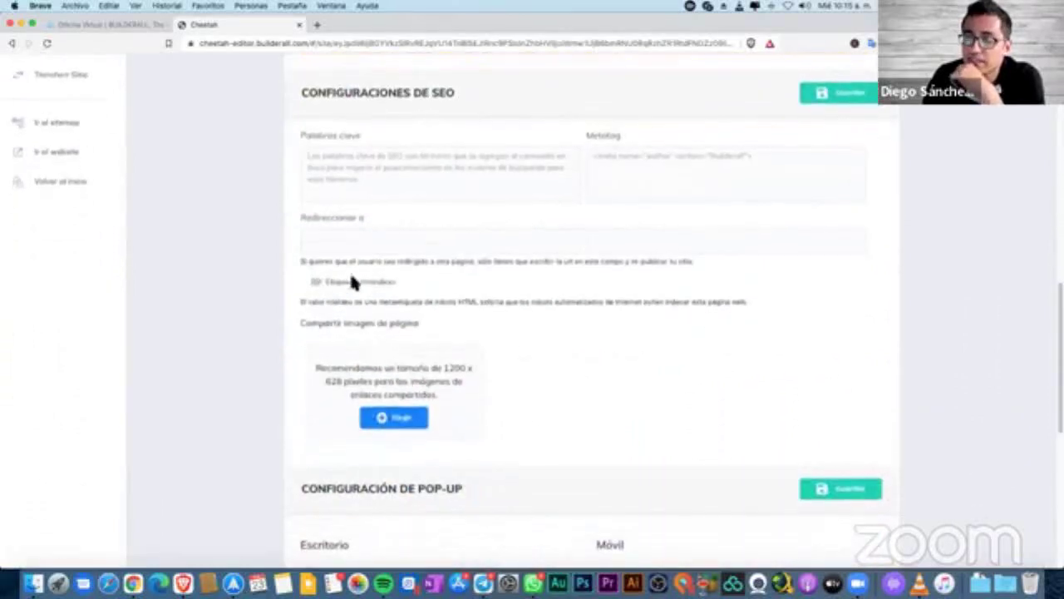
scroll(404, 311, "down", 2)
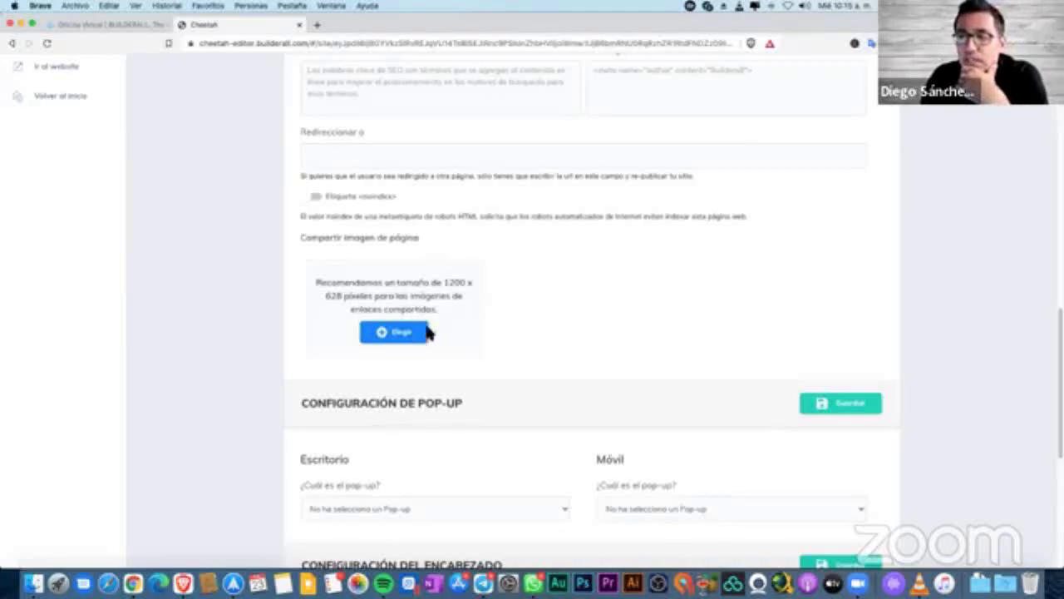
Set the chatbot-min image from the user files as the page's share image and save the page settings.
left_click(421, 334)
left_click(546, 238)
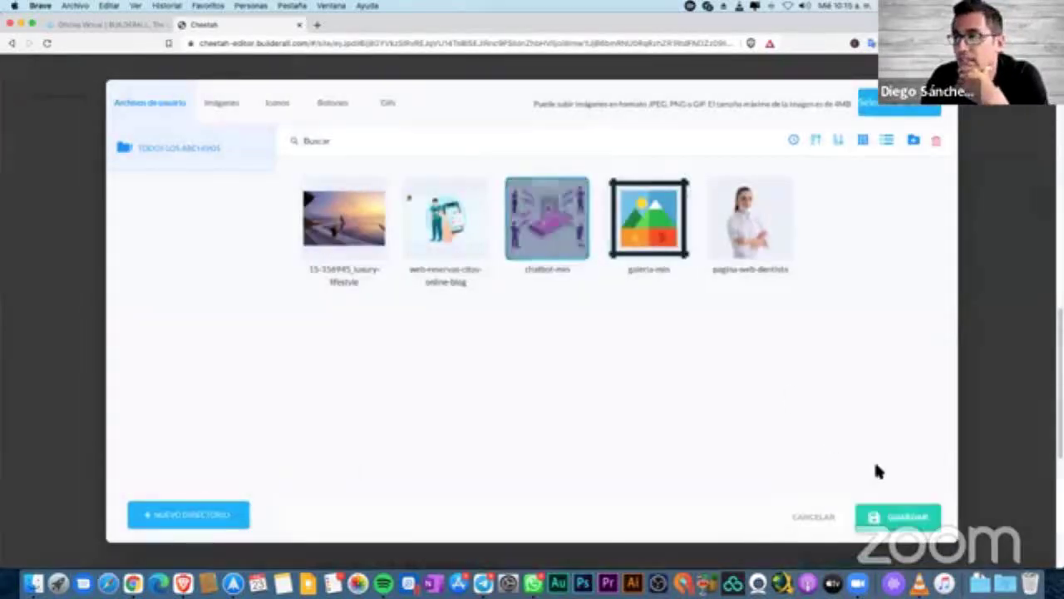
left_click(912, 517)
scroll(582, 333, "down", 3)
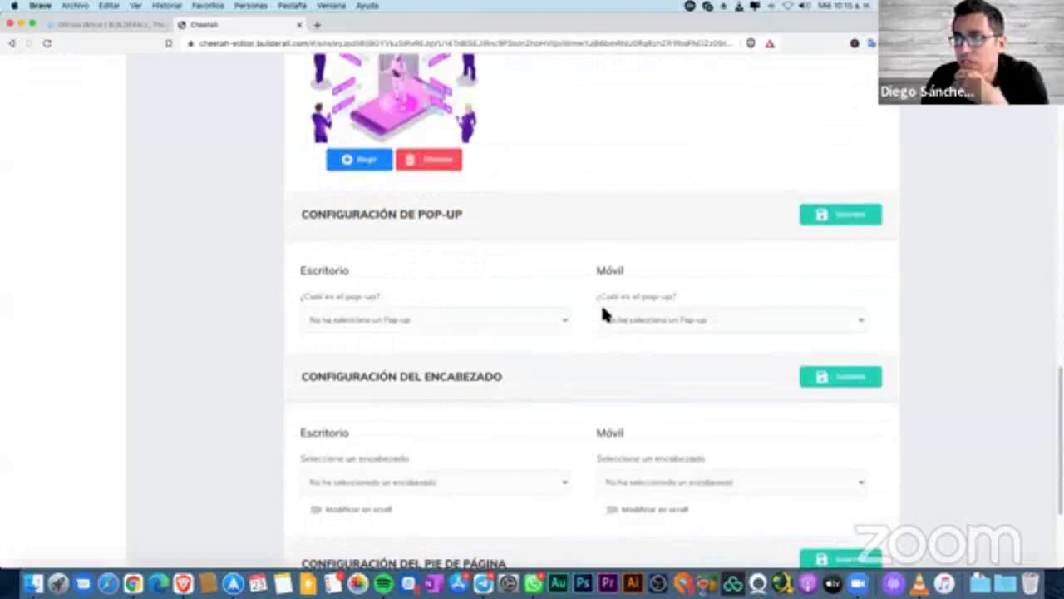
scroll(523, 310, "down", 4)
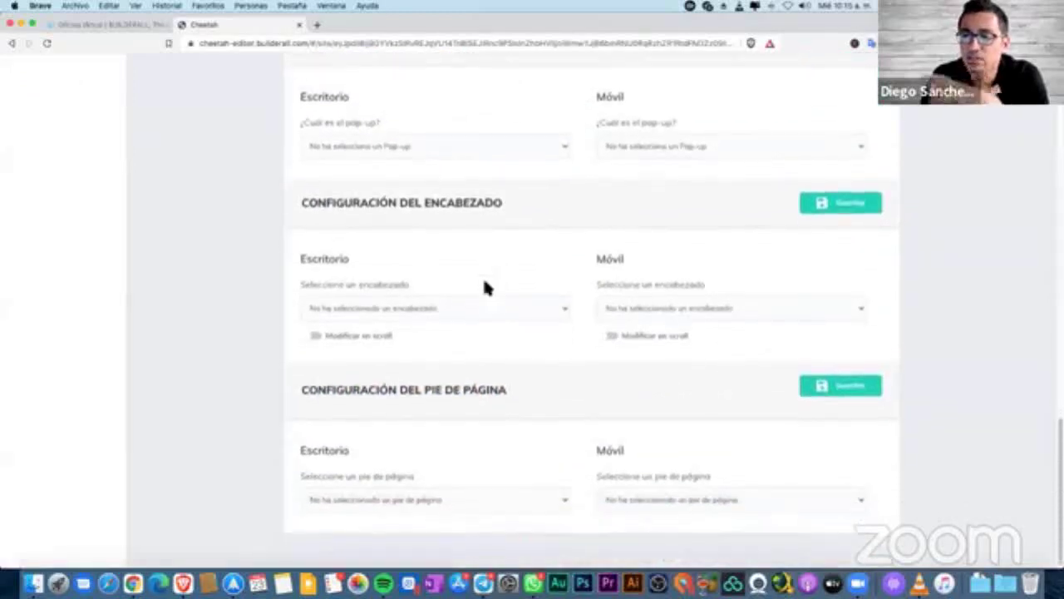
scroll(686, 342, "up", 10)
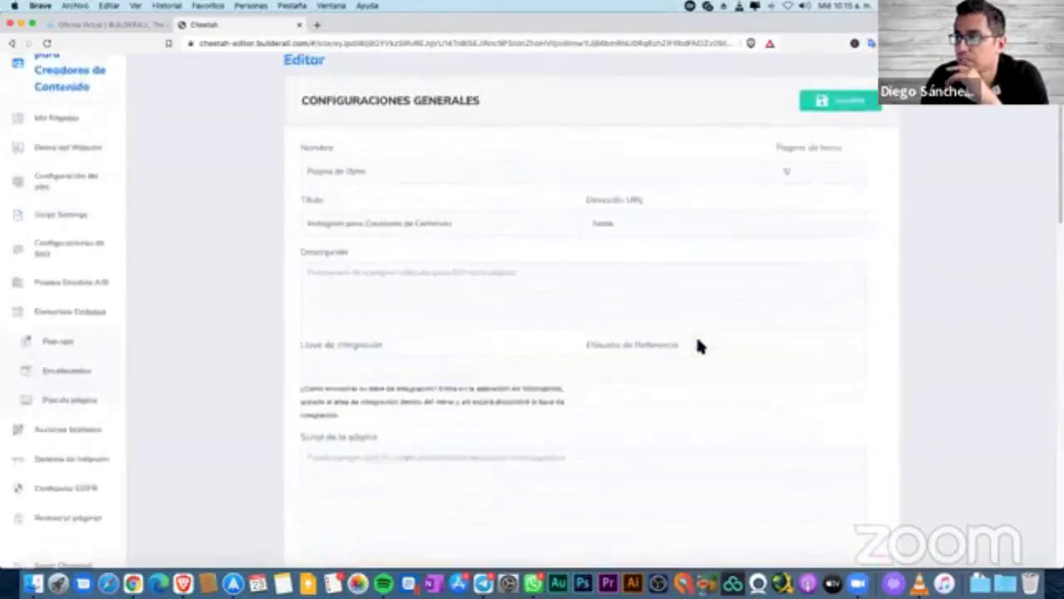
left_click(841, 182)
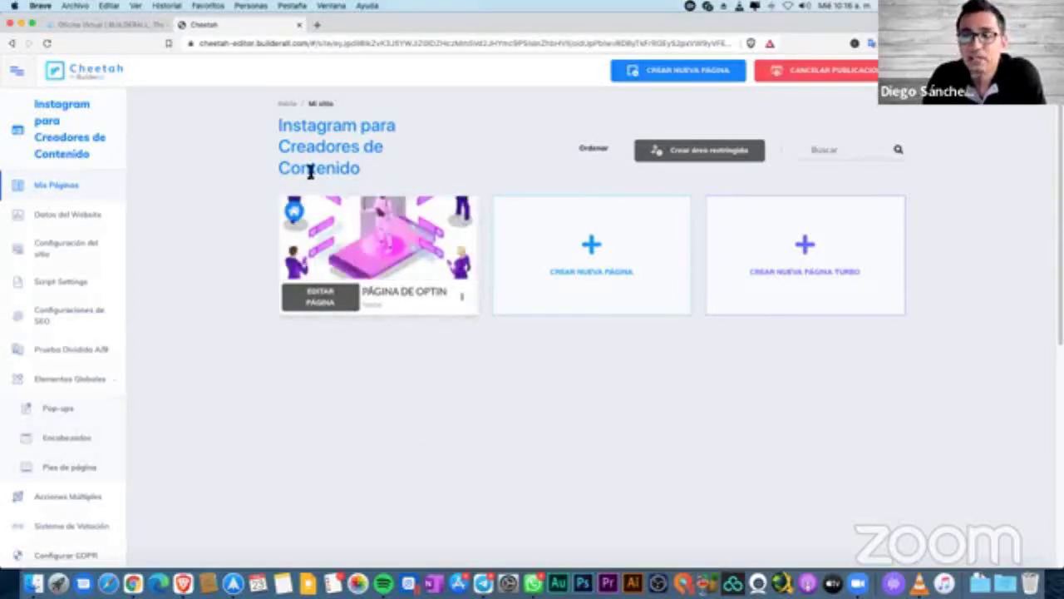
Return to the site list and examine the published and unpublished sections and the Instagram site's available options.
left_click(287, 104)
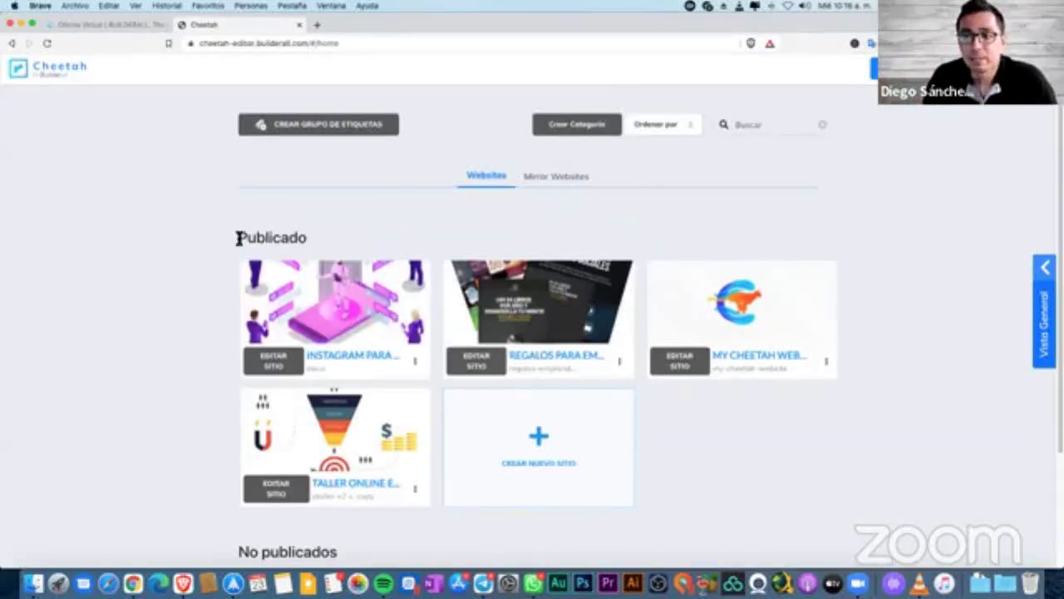
left_click_drag(236, 238, 394, 216)
left_click(396, 215)
scroll(395, 215, "down", 3)
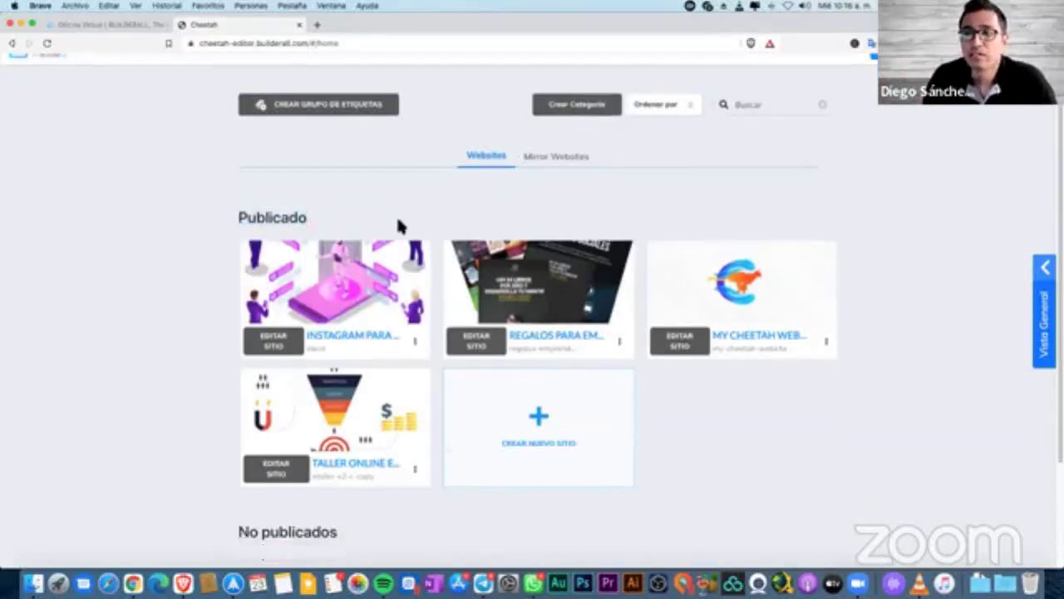
left_click_drag(241, 441, 337, 441)
left_click(411, 425)
scroll(478, 420, "down", 1)
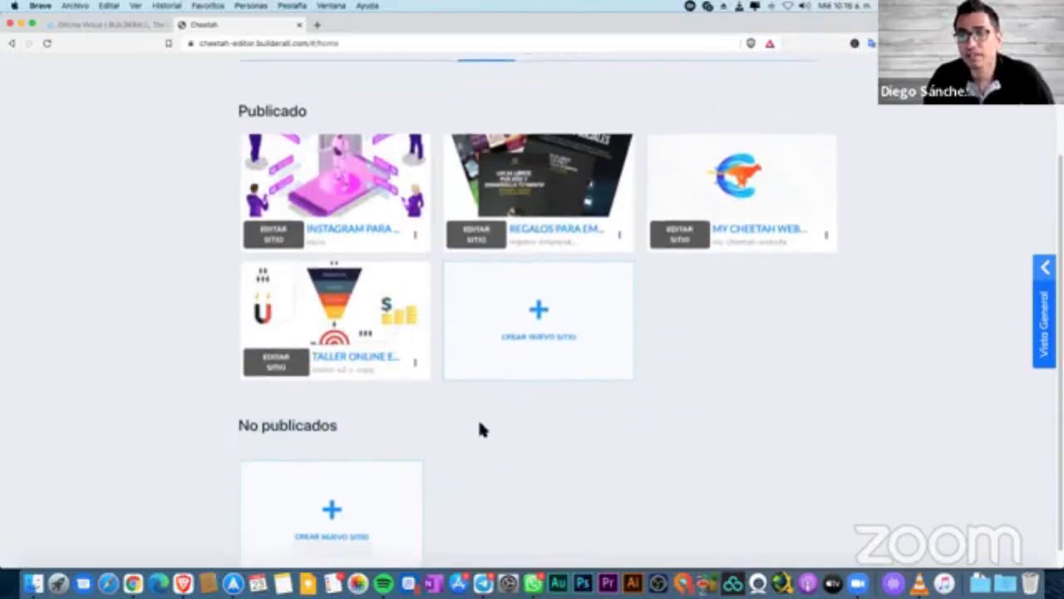
scroll(498, 410, "up", 1)
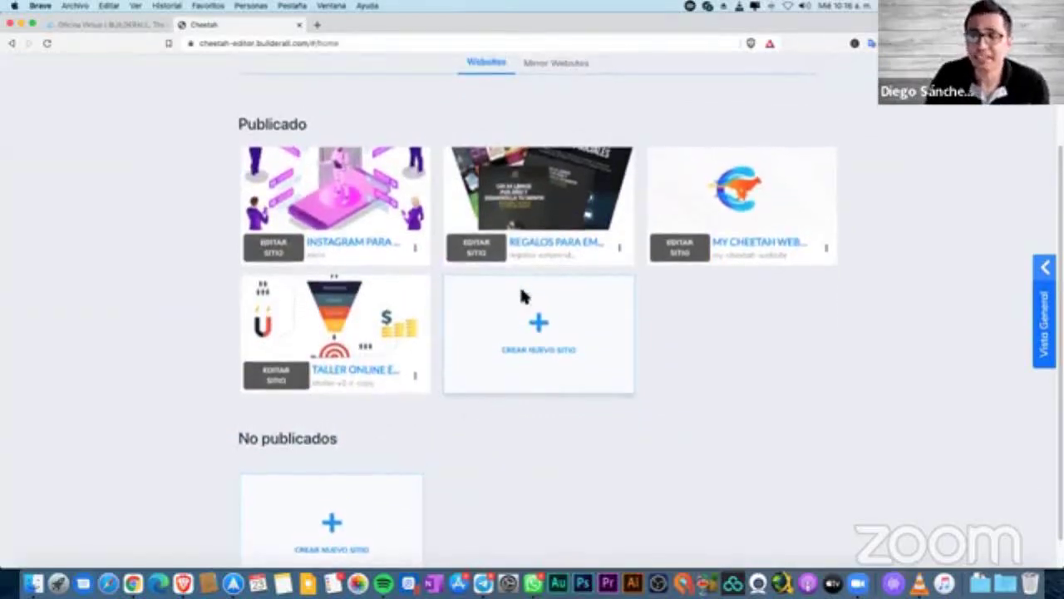
scroll(154, 259, "down", 1)
scroll(266, 208, "up", 3)
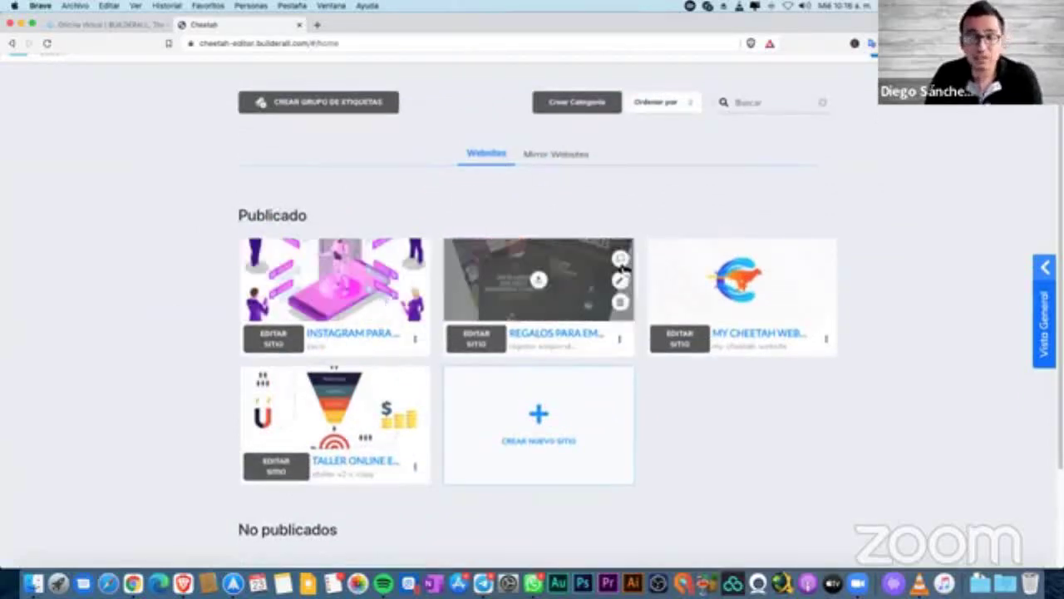
mouse_move(772, 260)
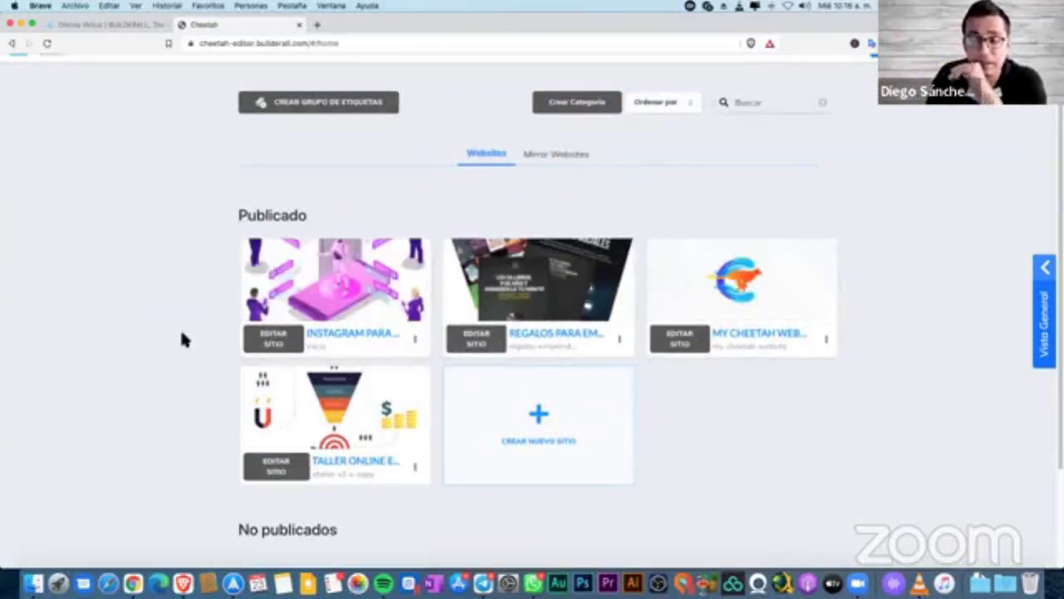
scroll(178, 337, "down", 1)
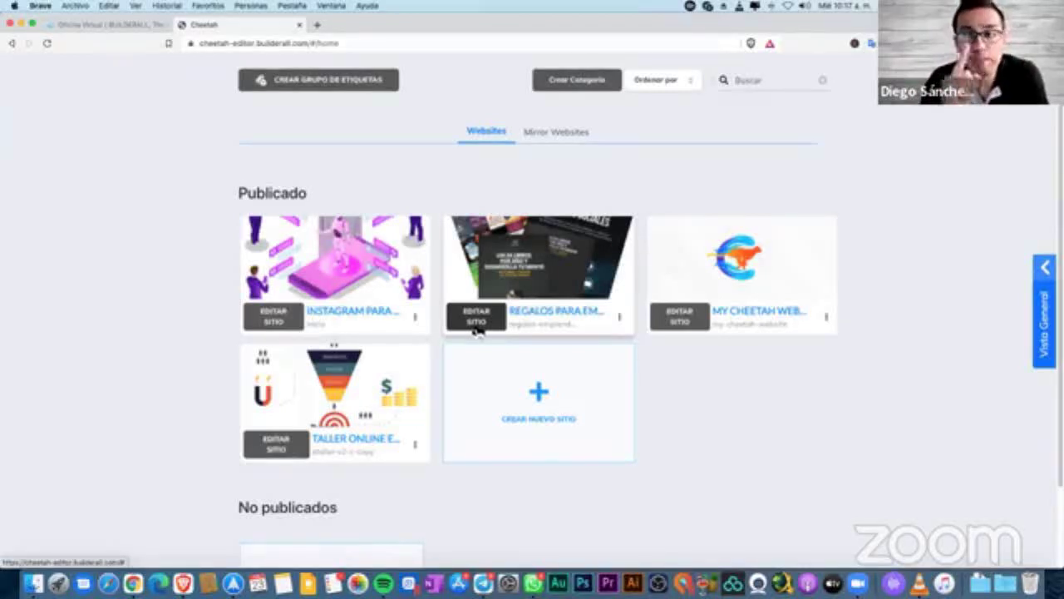
mouse_move(341, 278)
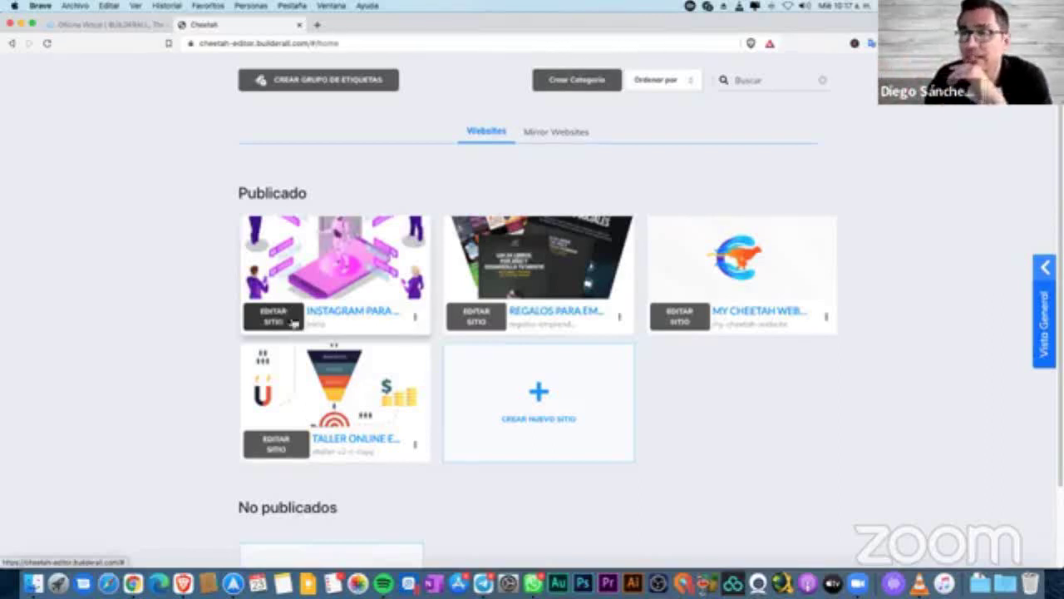
left_click(415, 318)
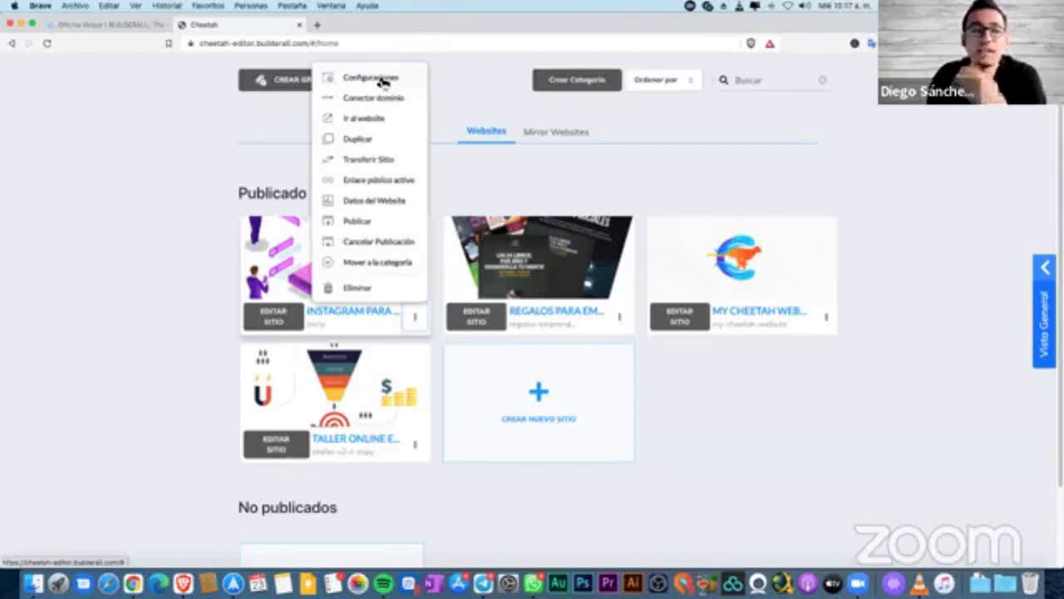
left_click(226, 213)
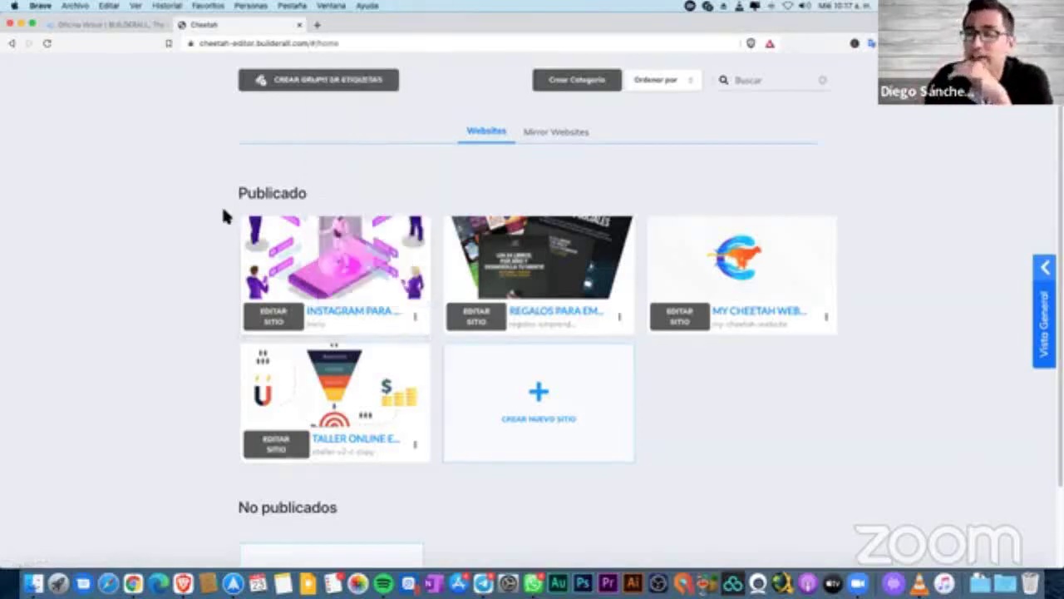
Open the Instagram para Creadores de Contenido site and examine the Página de Optin's options, general settings and page script field.
left_click(298, 314)
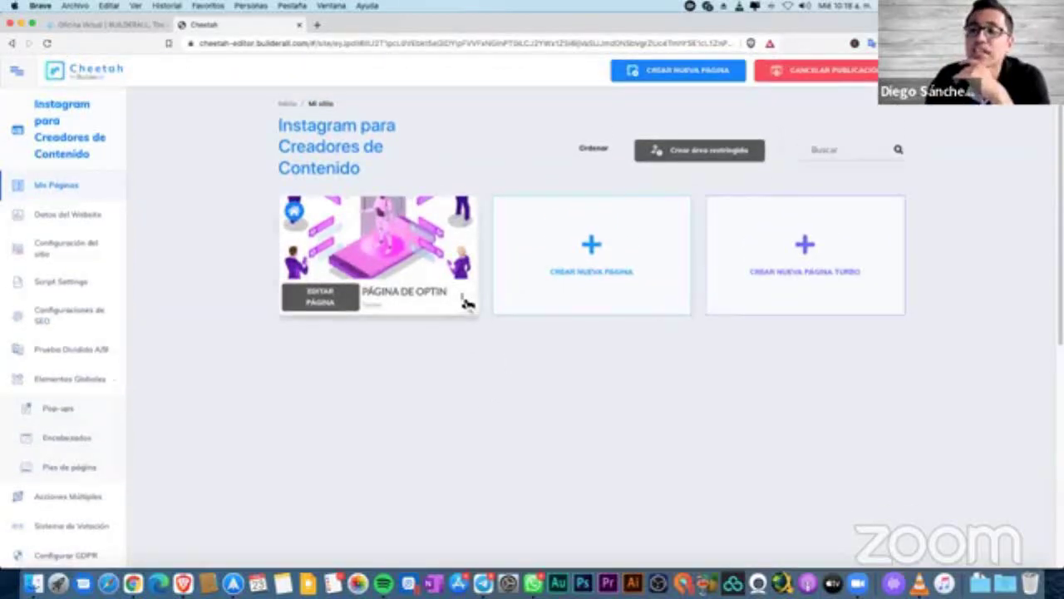
left_click(464, 301)
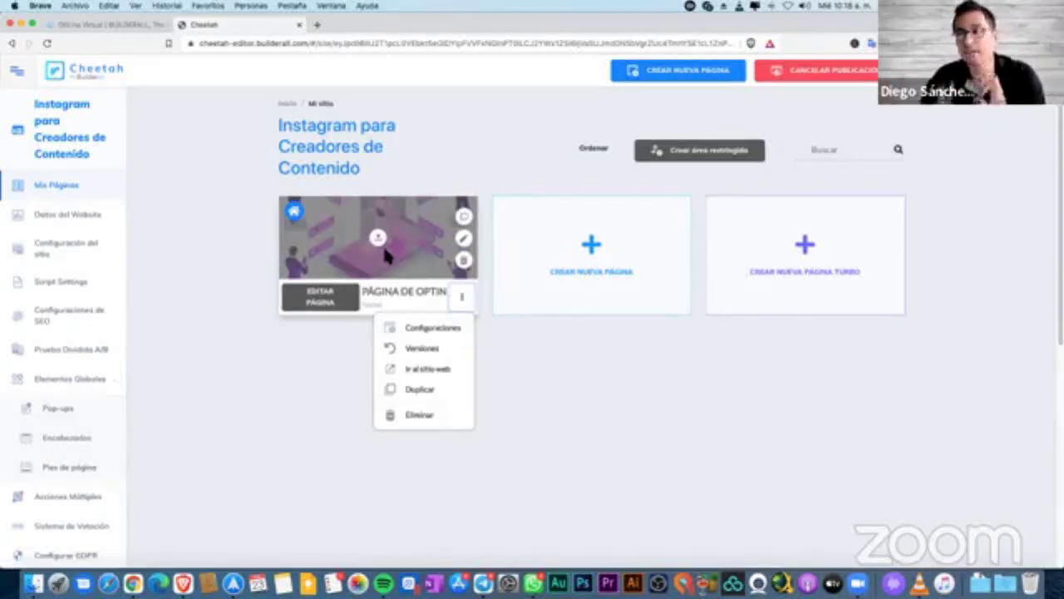
left_click(330, 386)
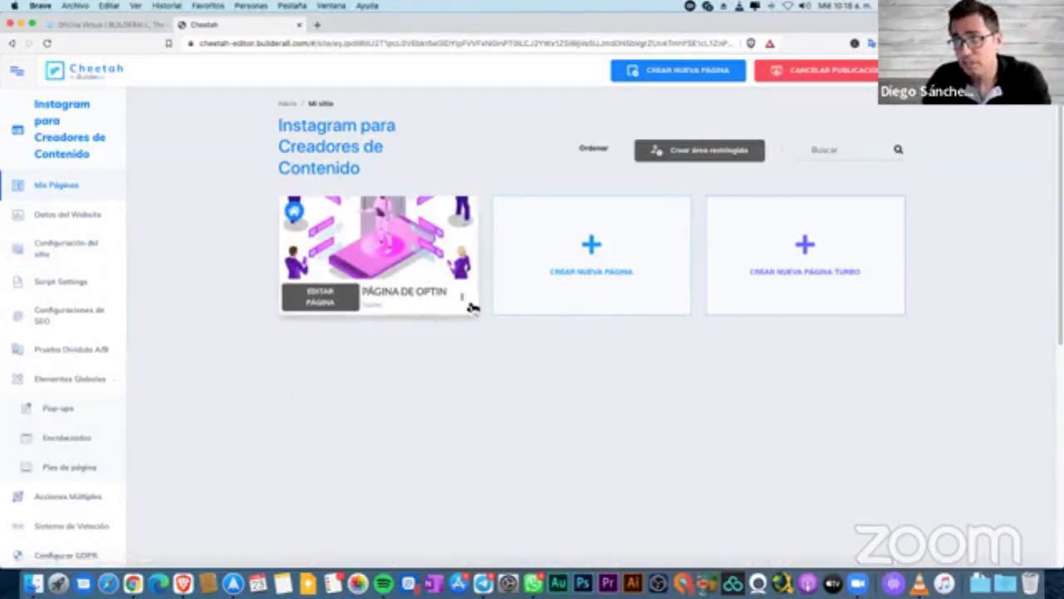
left_click(464, 299)
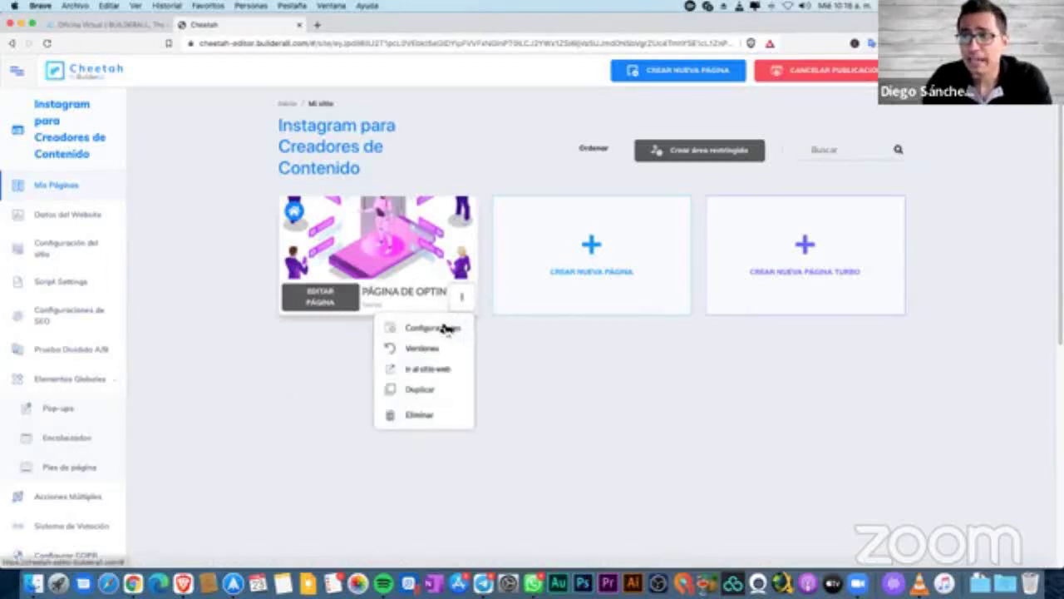
left_click(442, 329)
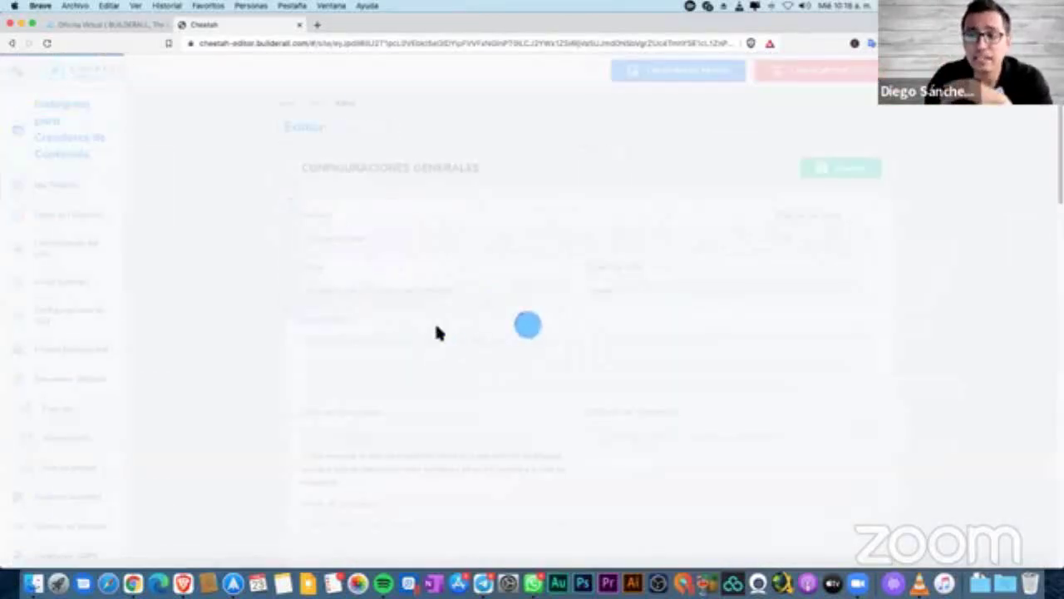
scroll(442, 331, "down", 3)
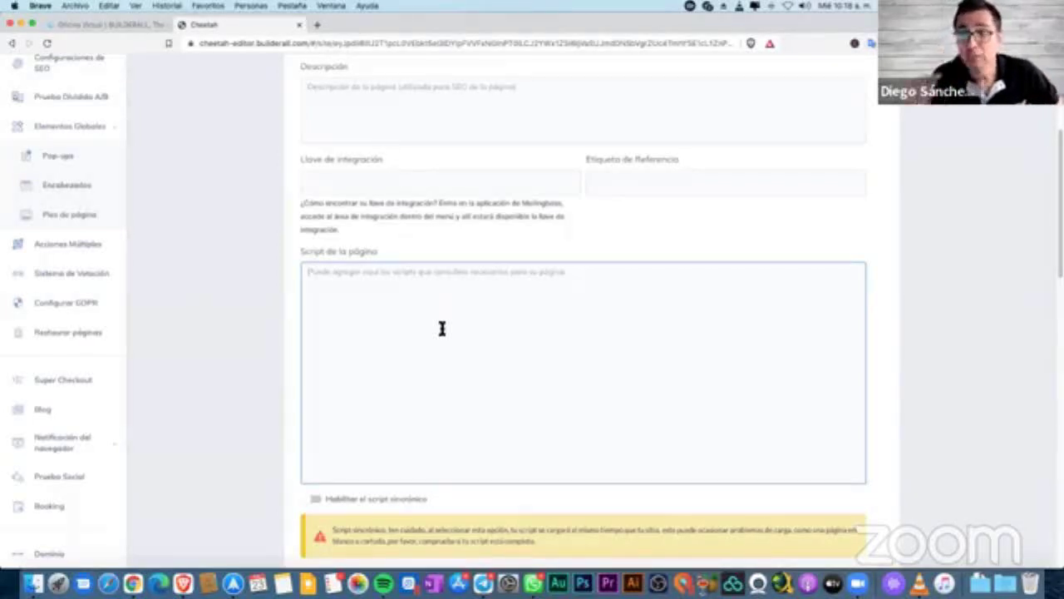
scroll(435, 333, "up", 1)
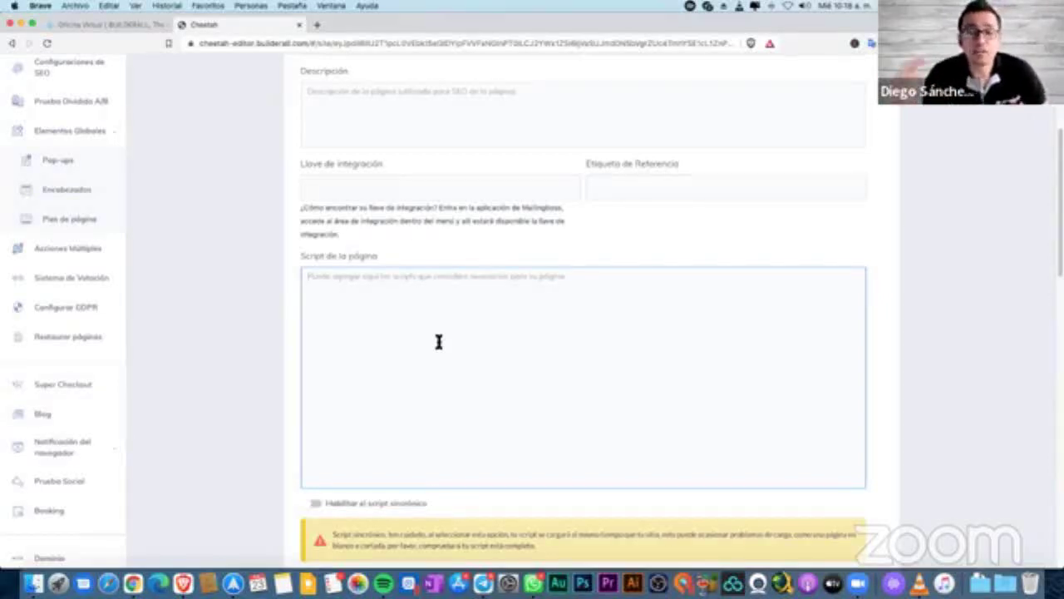
scroll(461, 341, "down", 2)
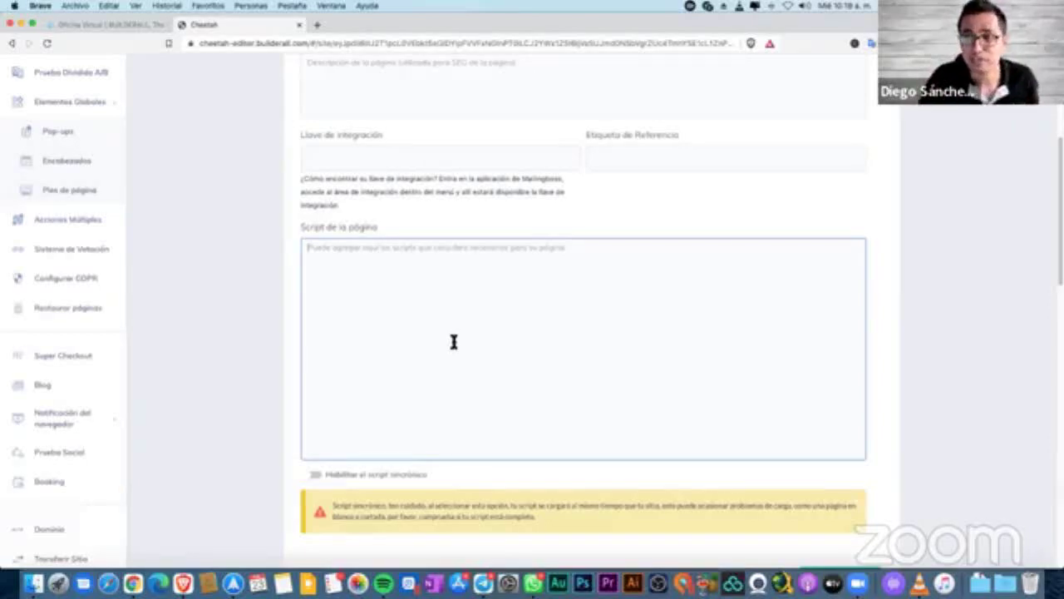
scroll(459, 336, "up", 1)
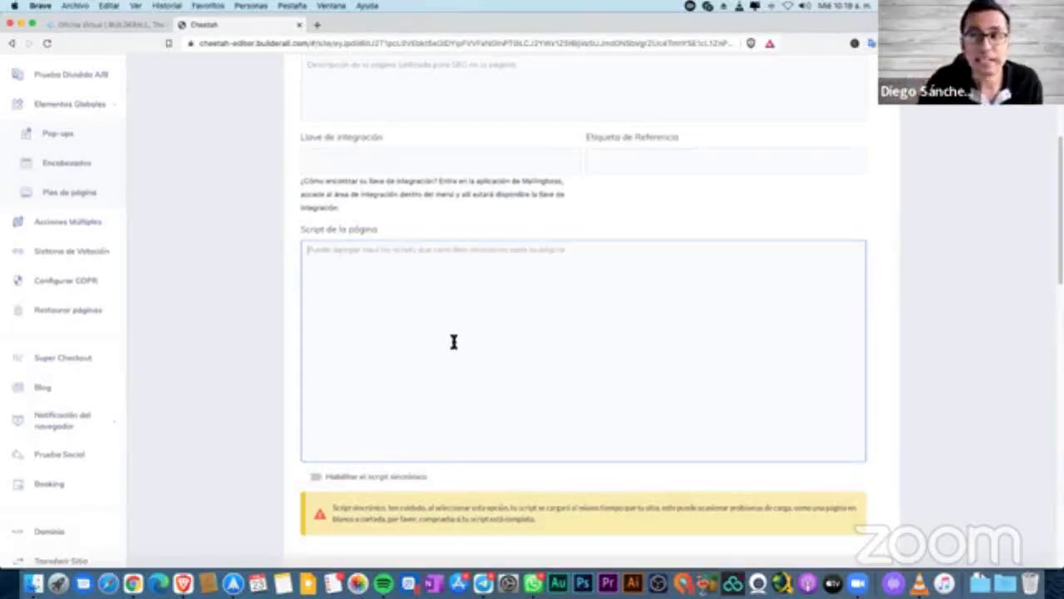
scroll(454, 342, "up", 10)
scroll(551, 420, "down", 15)
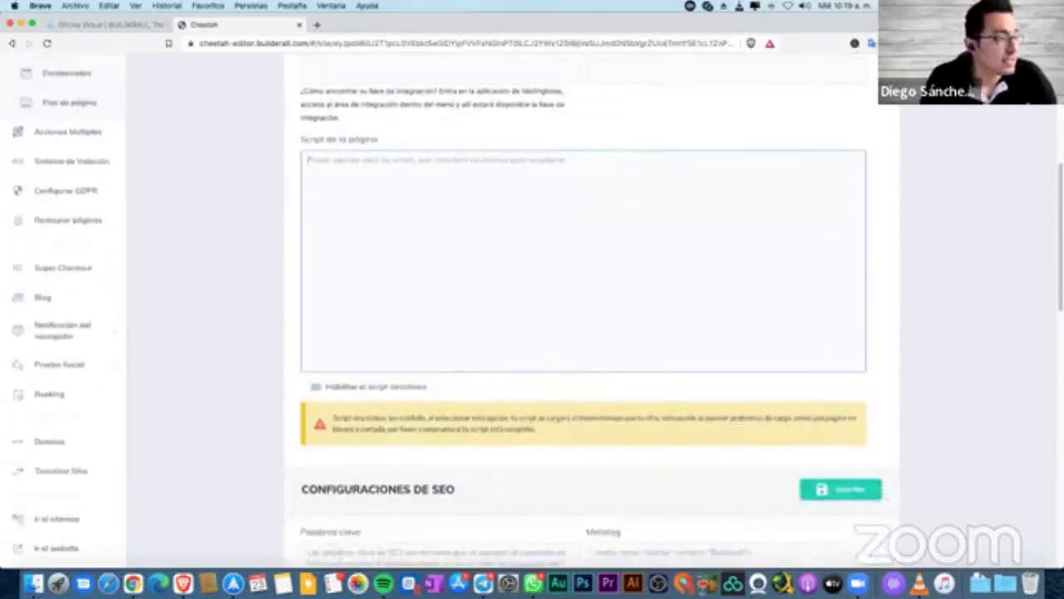
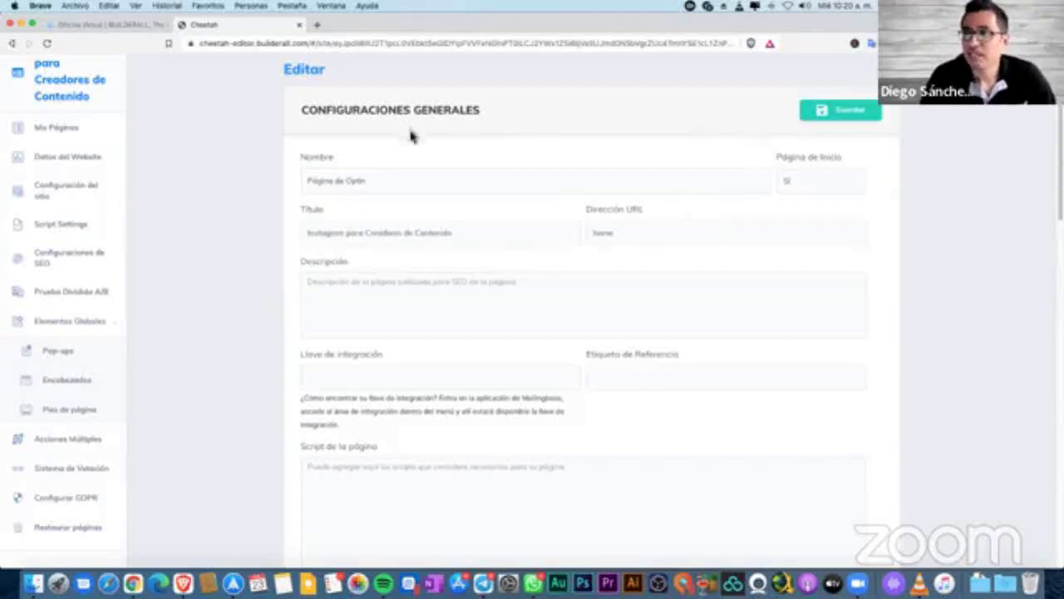
Return to the site's page list and open the site's domain connection settings.
scroll(413, 151, "up", 2)
left_click(318, 104)
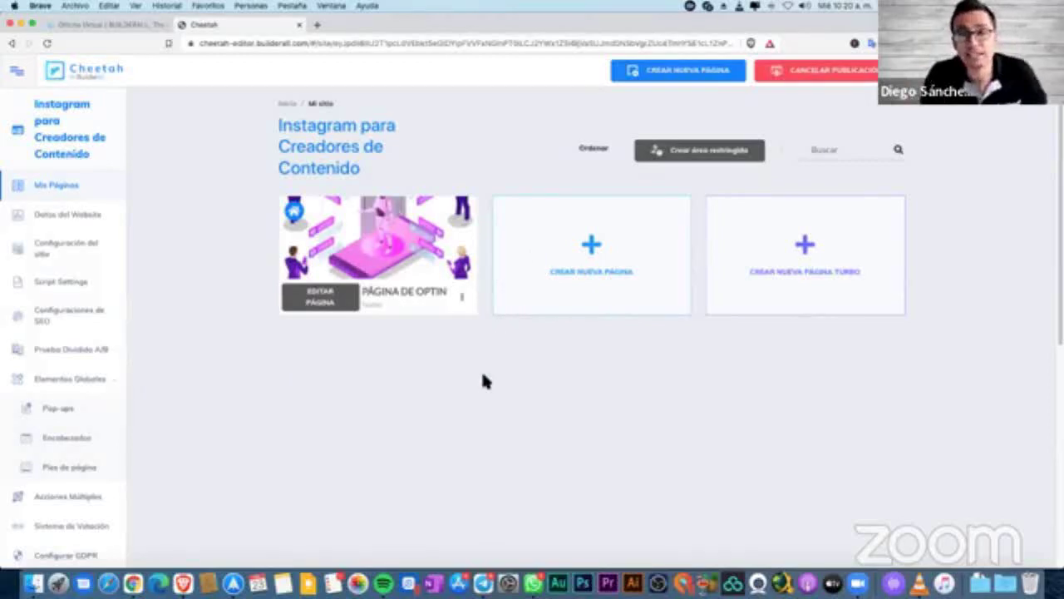
scroll(431, 330, "down", 1)
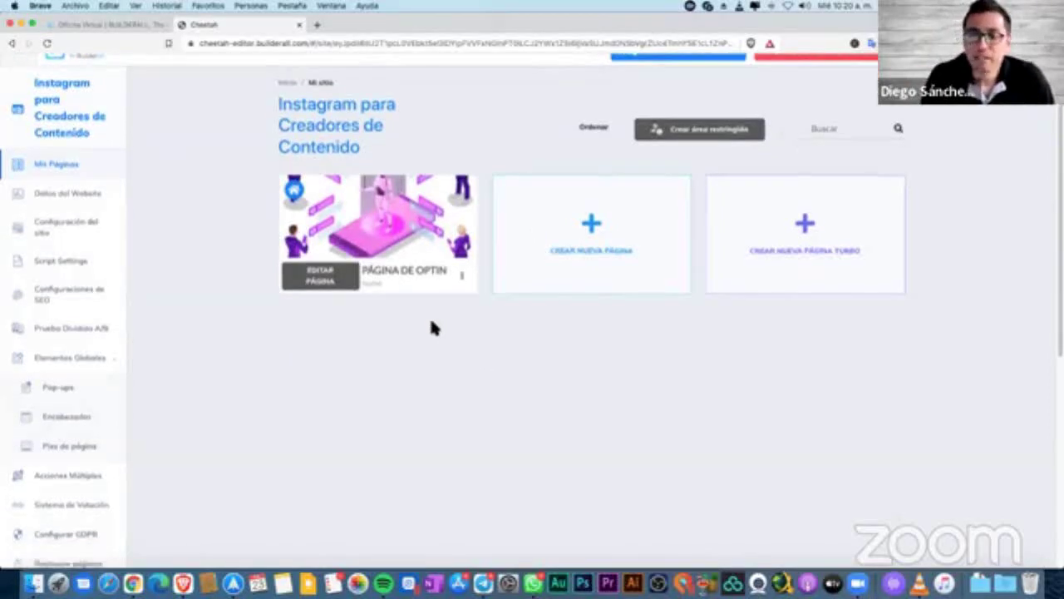
scroll(368, 330, "up", 1)
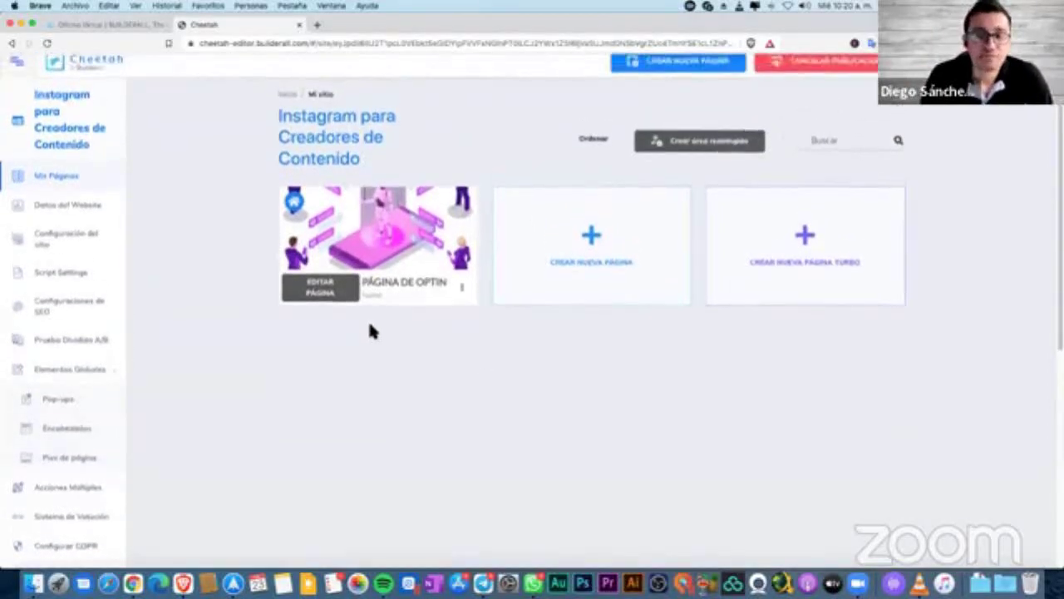
scroll(368, 326, "down", 10)
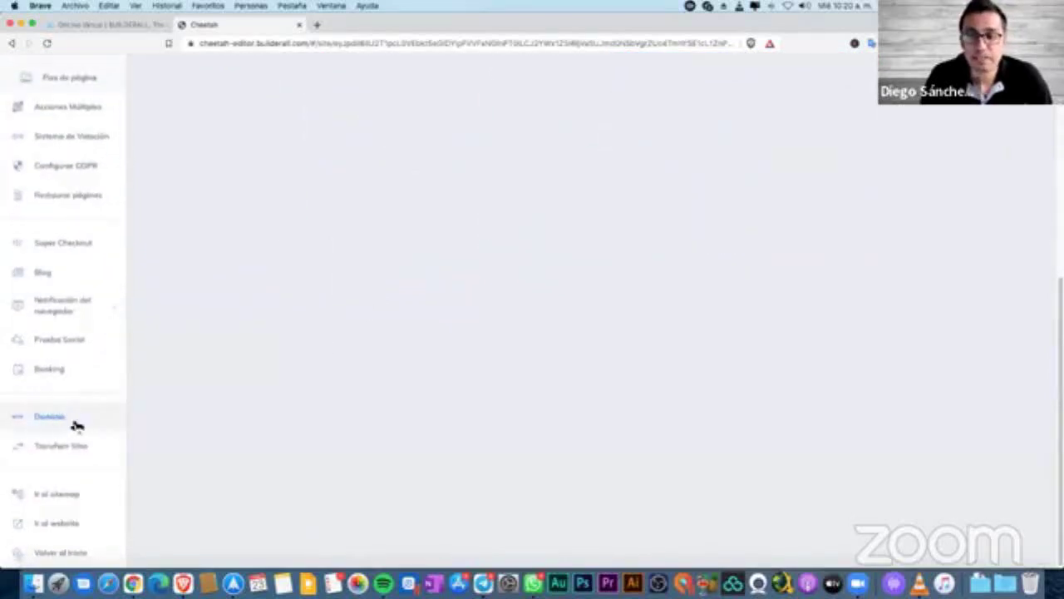
left_click(90, 420)
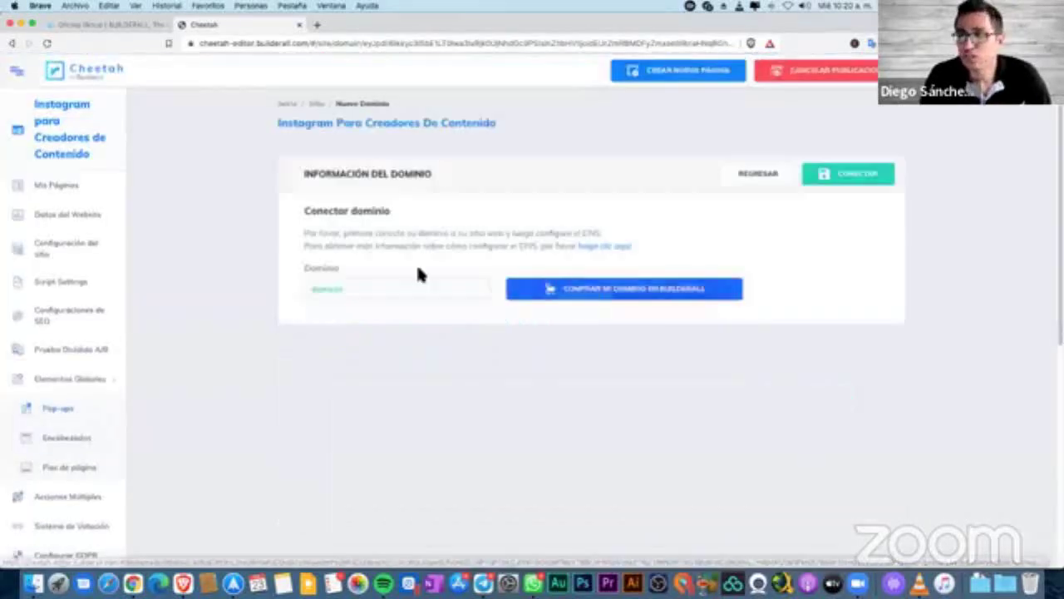
Enter midominio.com as the domain to connect and select the entered domain text.
left_click(391, 289)
type("masonra")
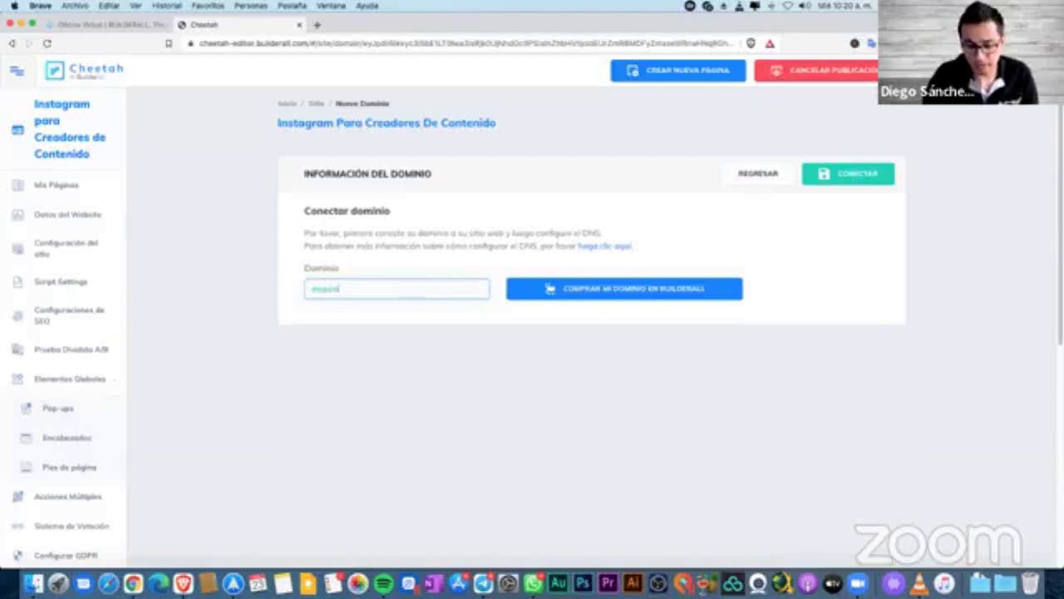
type("io.com")
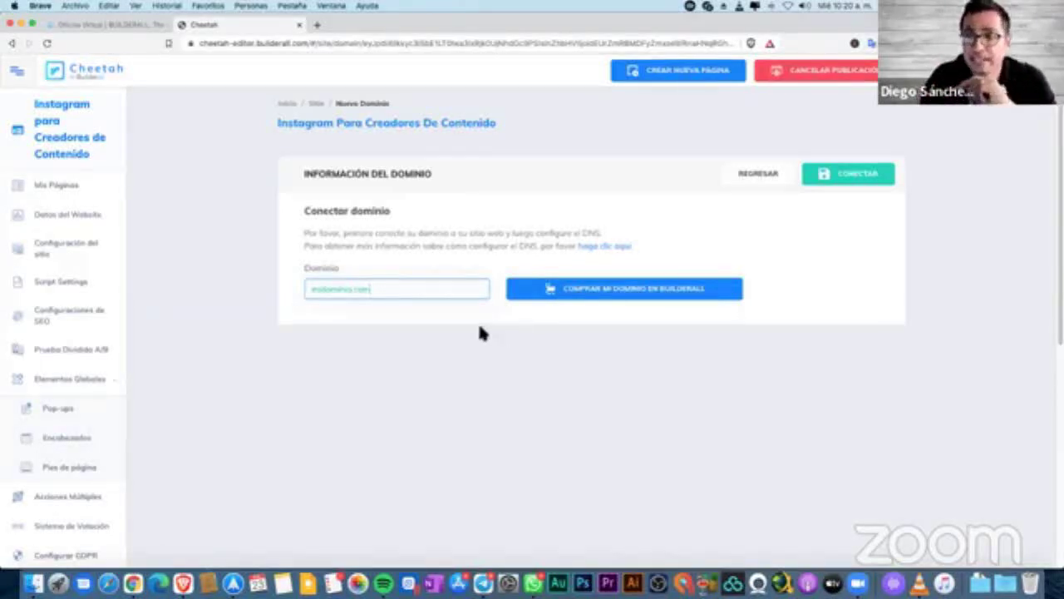
left_click_drag(359, 289, 301, 288)
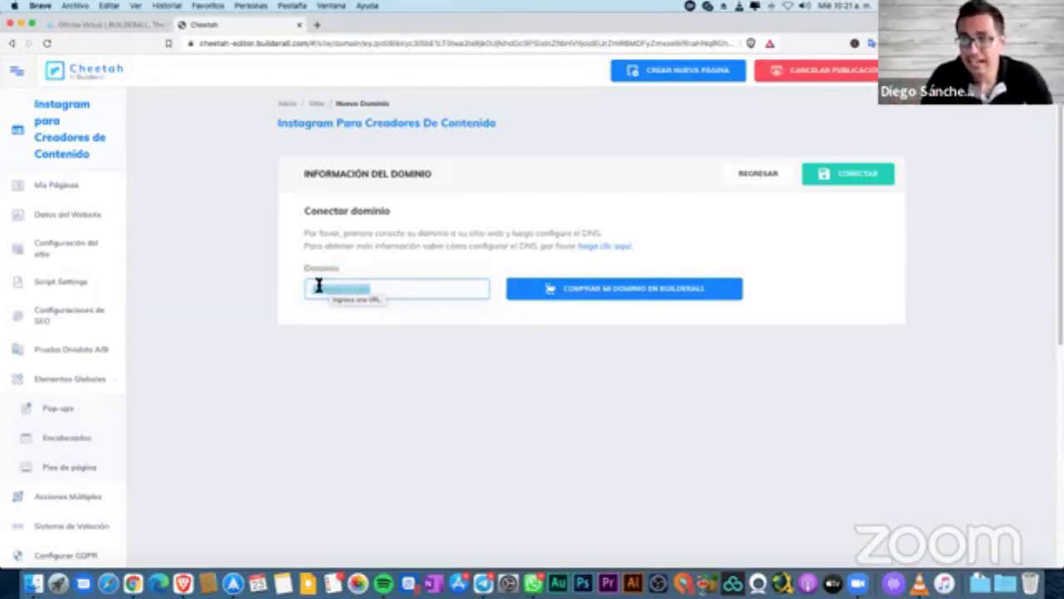
left_click(316, 285)
left_click_drag(388, 285, 311, 285)
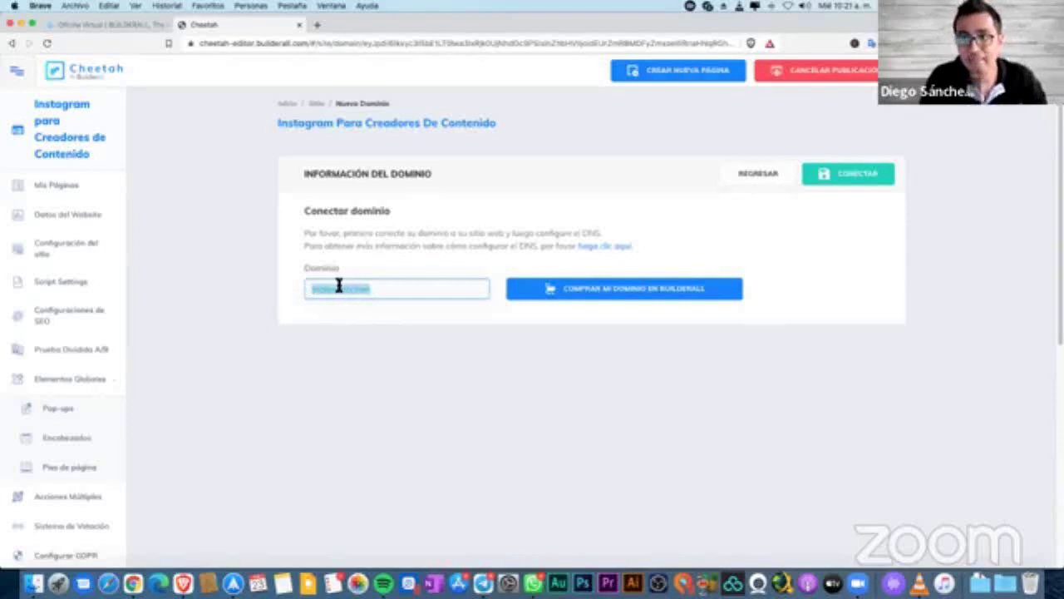
Leave the domain settings, reopen the Instagram para Creadores de Contenido site and highlight the page address under Página de Optin.
left_click(318, 110)
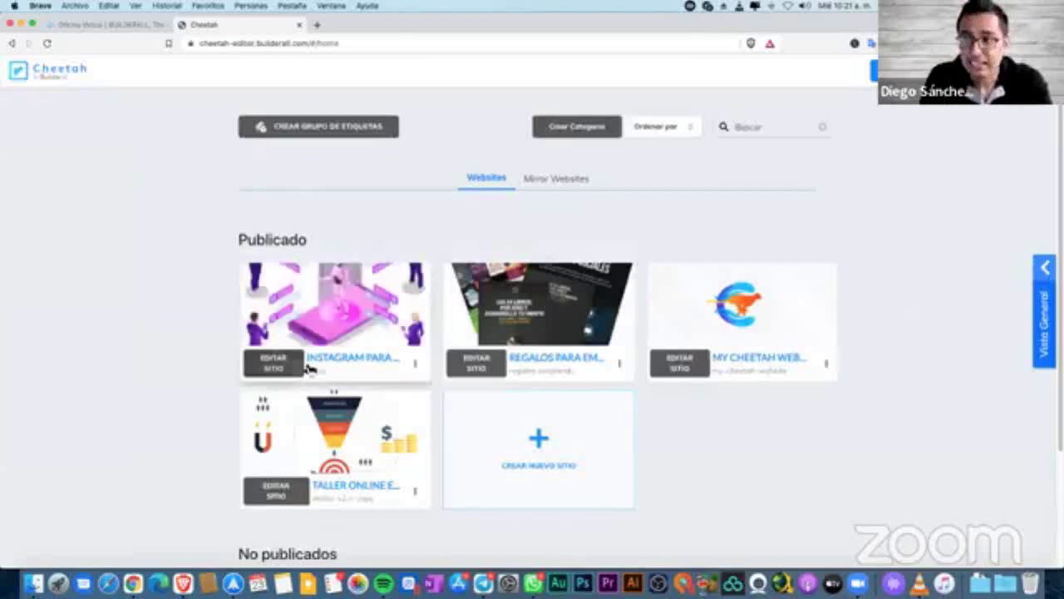
left_click(287, 362)
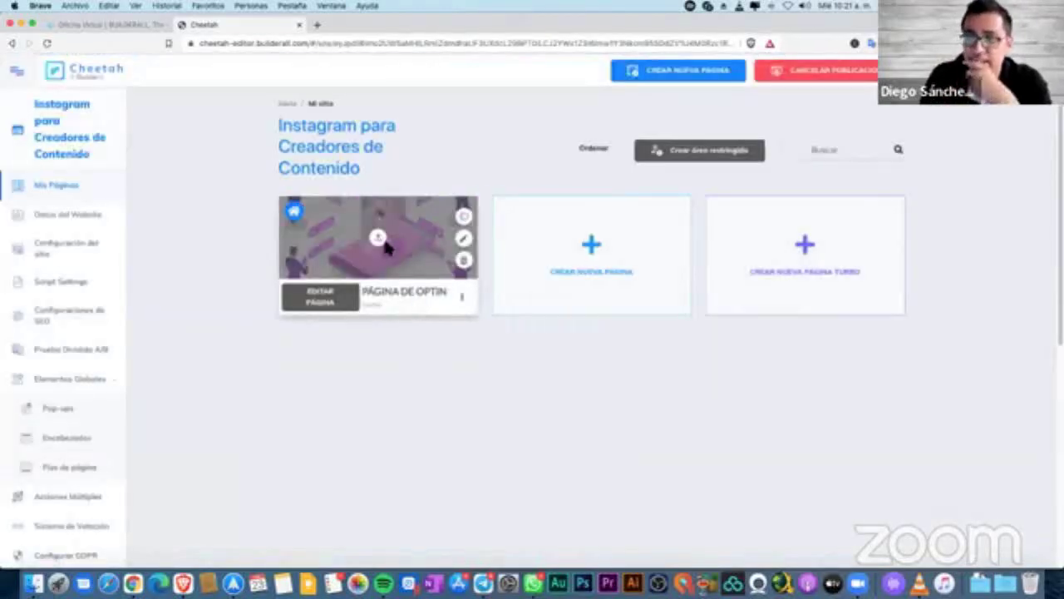
scroll(421, 313, "down", 1)
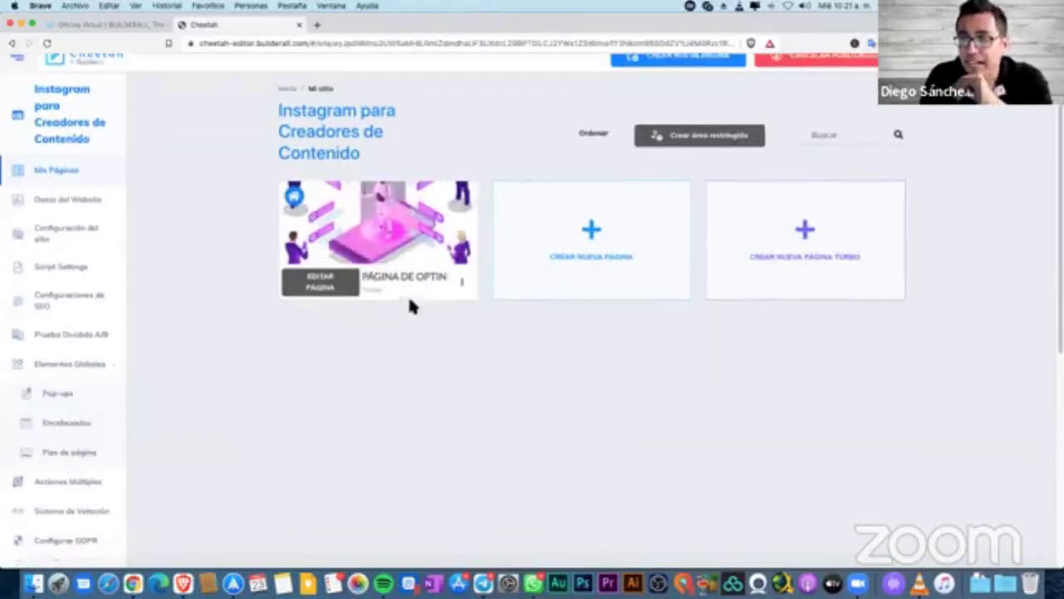
mouse_move(379, 293)
left_mouse_down()
mouse_move(360, 288)
mouse_move(372, 291)
left_mouse_up()
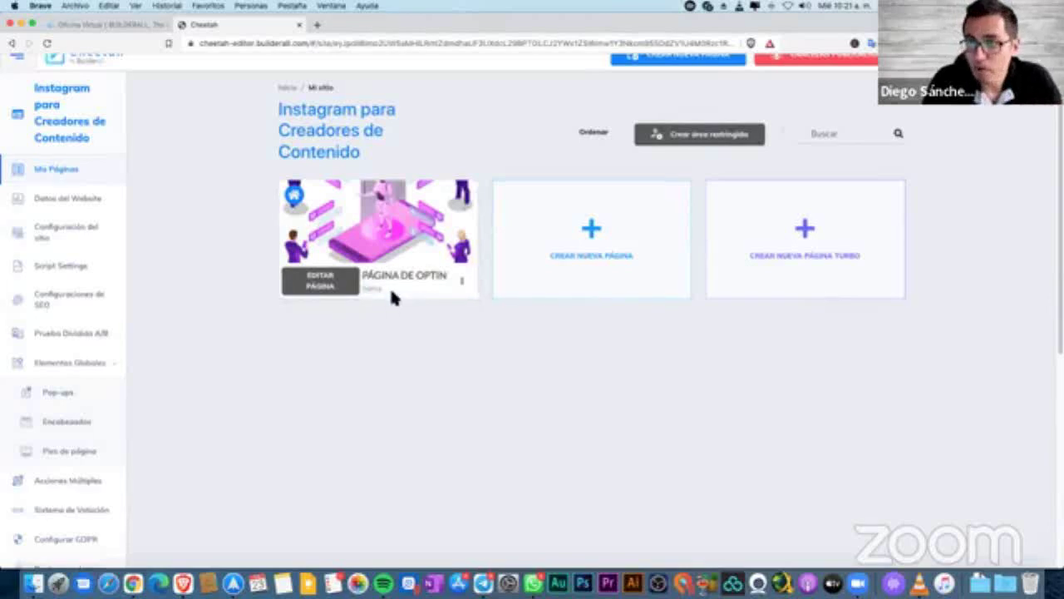
left_click(368, 286)
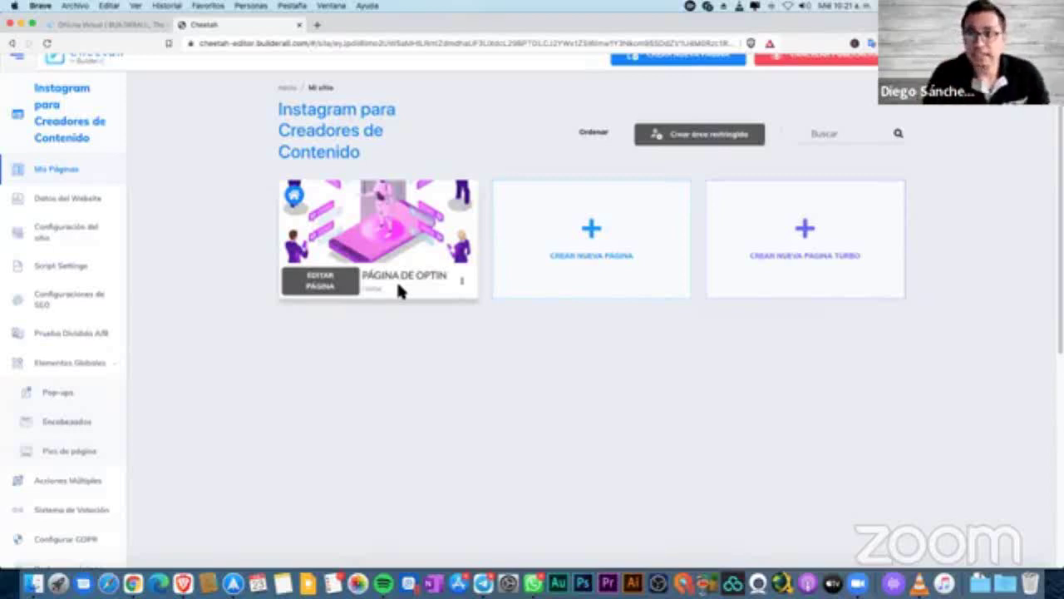
left_click_drag(380, 288, 362, 291)
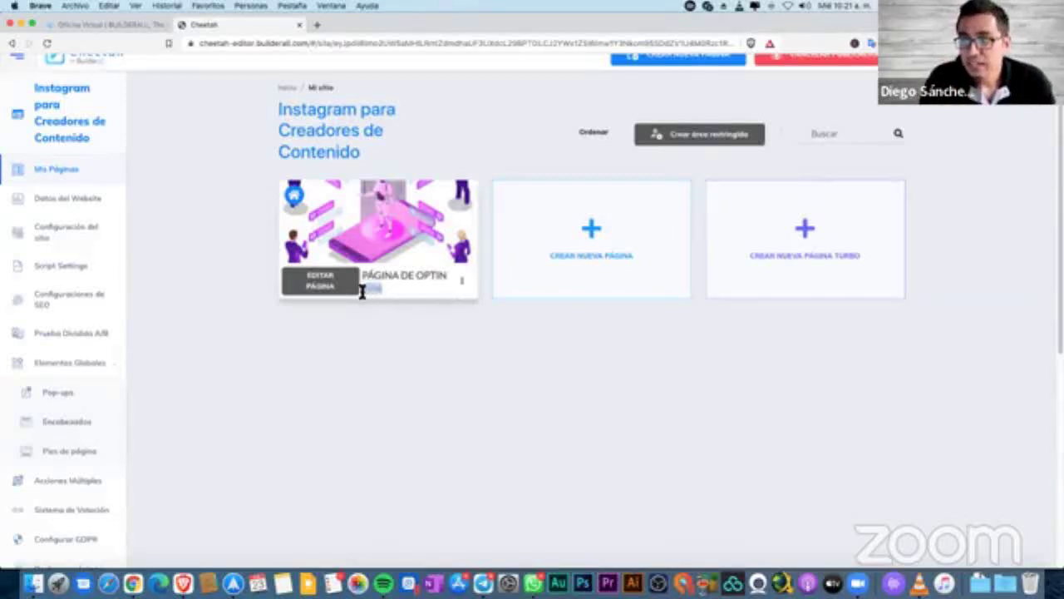
mouse_move(370, 249)
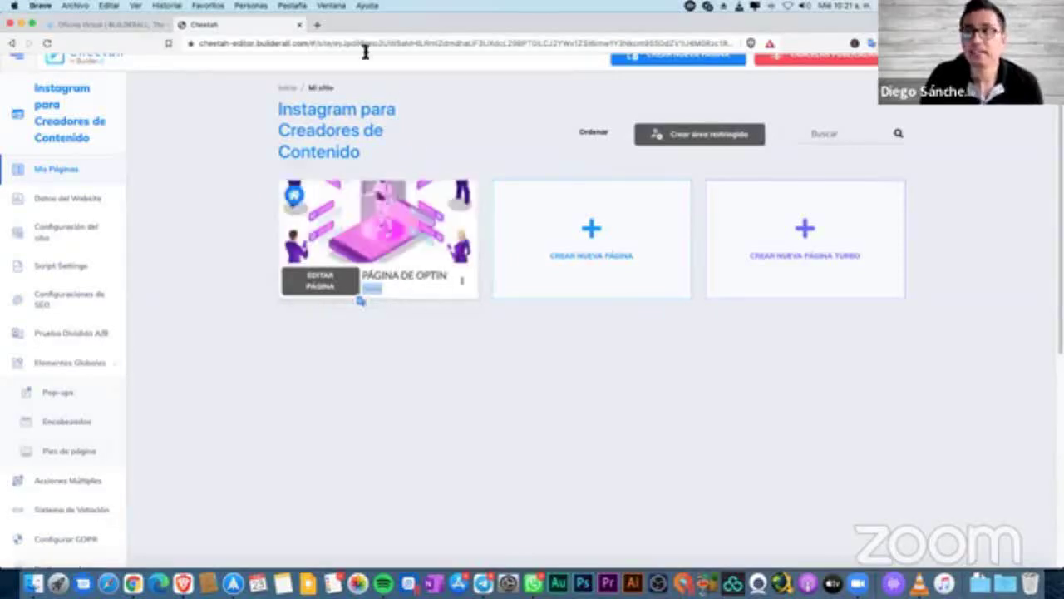
Enter midominio.com/home as an example address in a new browser tab, checking the page address shown under Página de Optin.
left_click(319, 27)
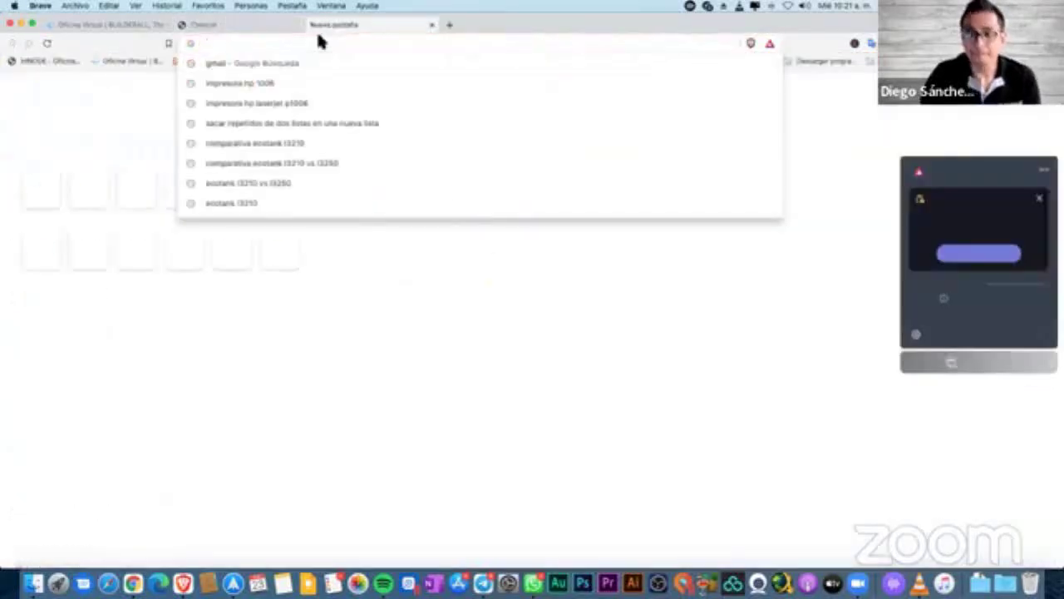
type("mido")
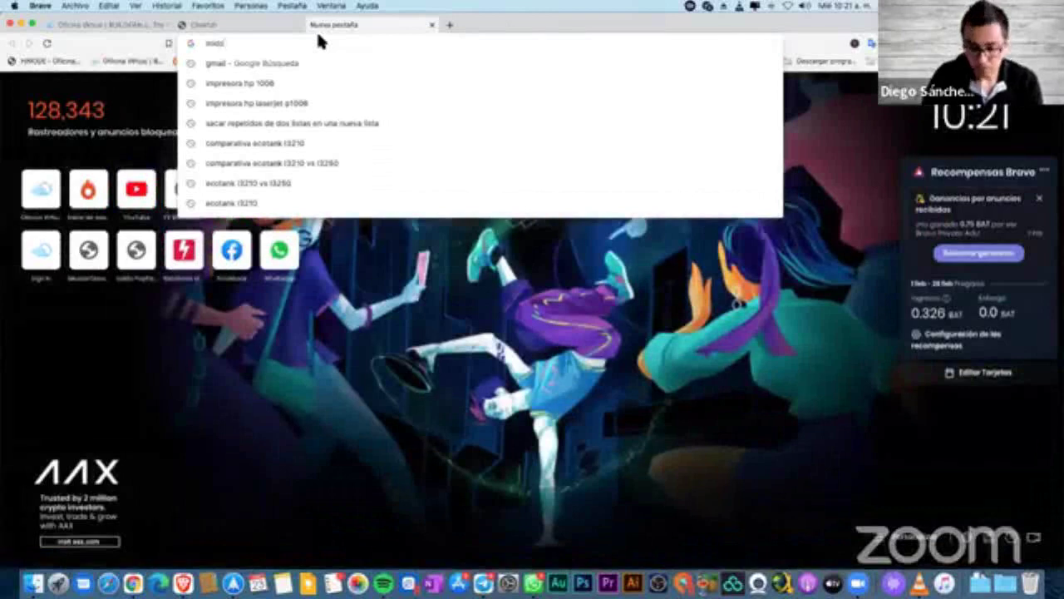
type("minio.com")
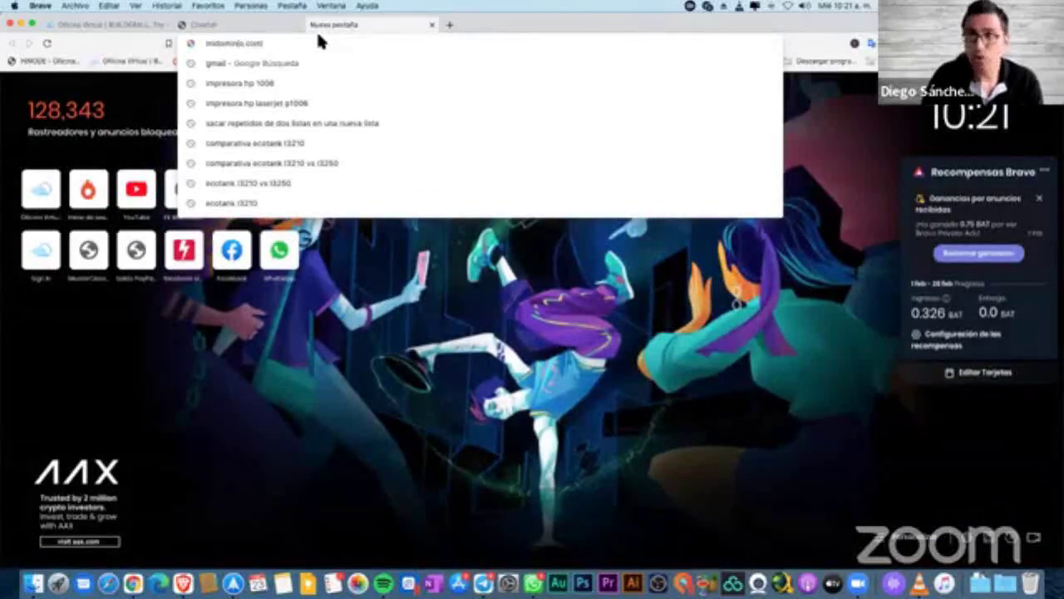
type("/")
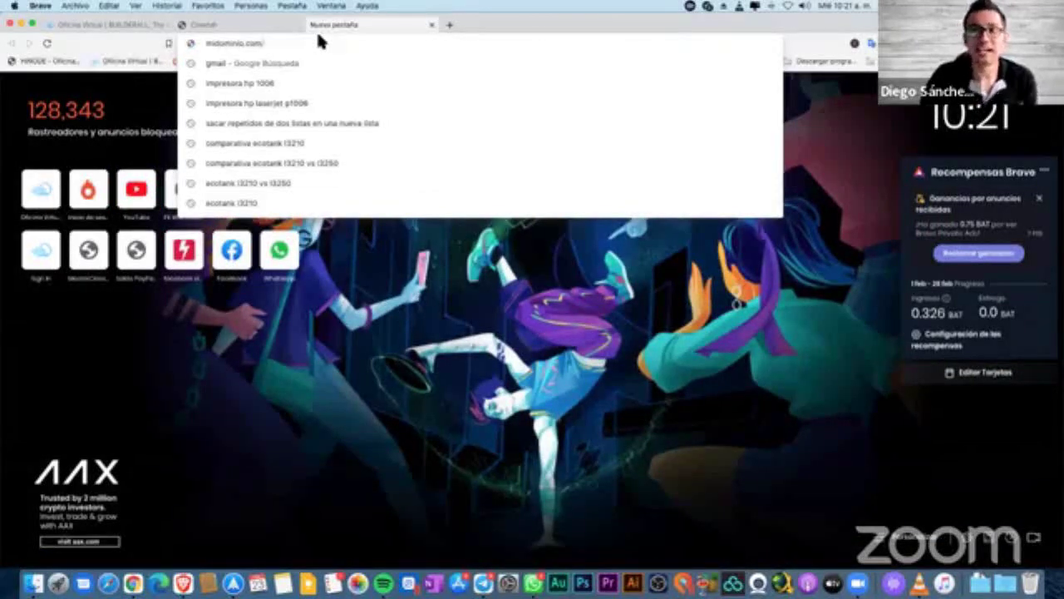
left_click(263, 30)
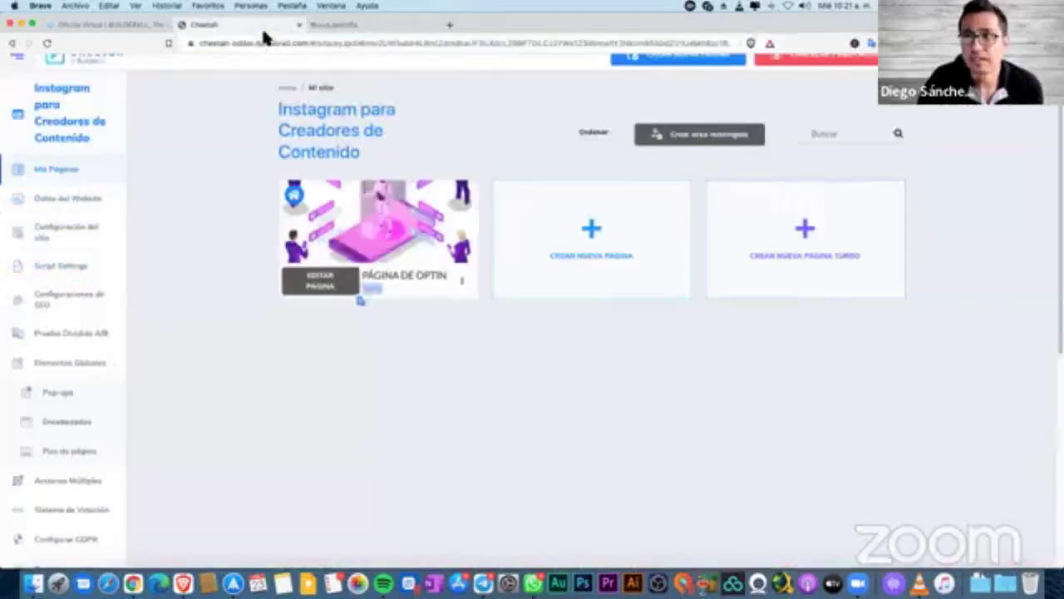
right_click(380, 290)
left_click(366, 35)
left_click(364, 30)
type("home")
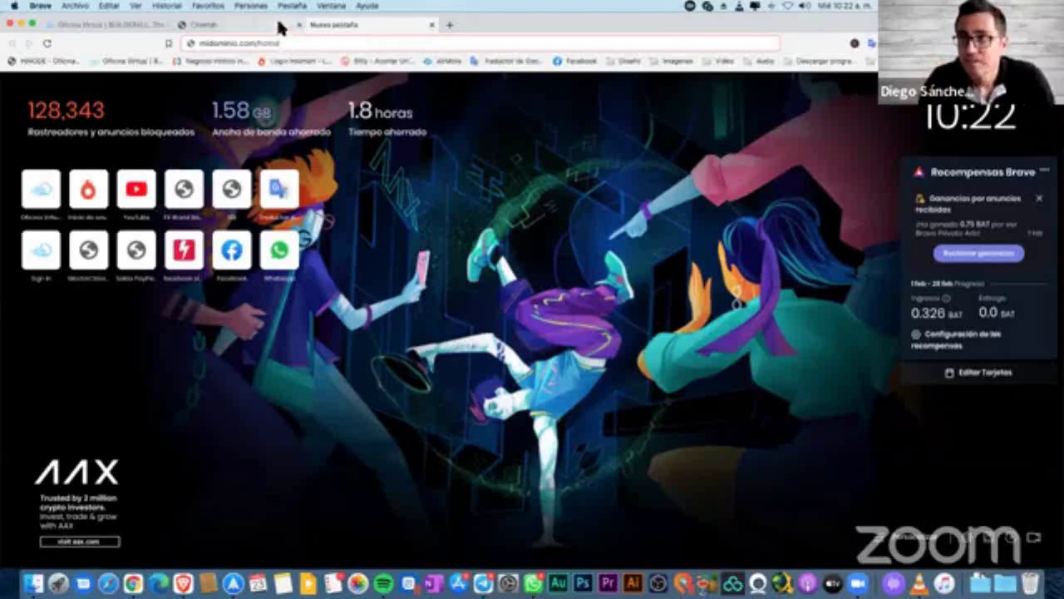
Compare the example address with the Página de Optin's home page marker and re-enter the path after midominio.com.
left_click(280, 25)
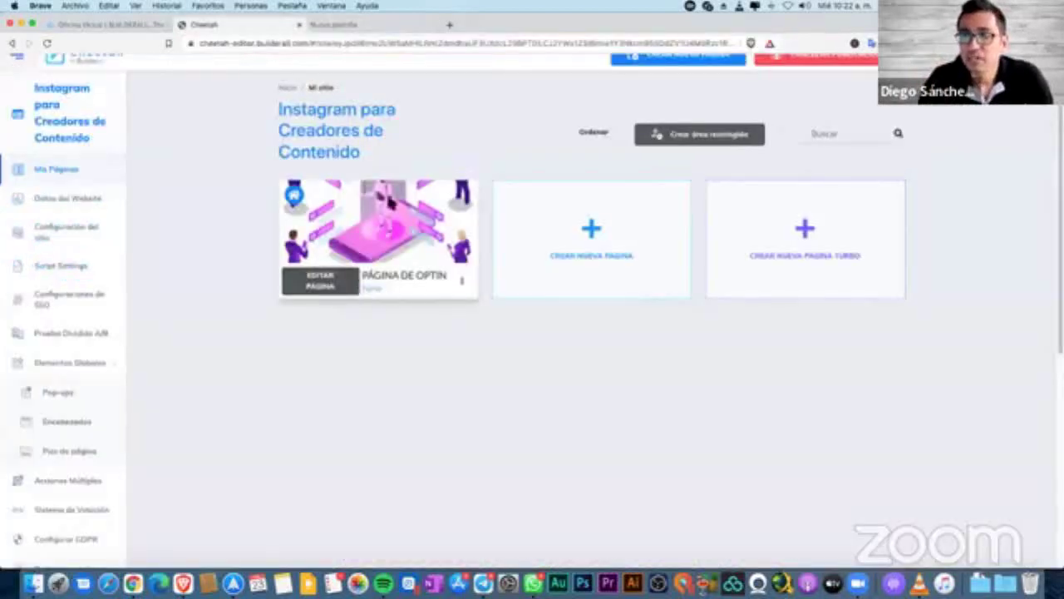
left_click(370, 25)
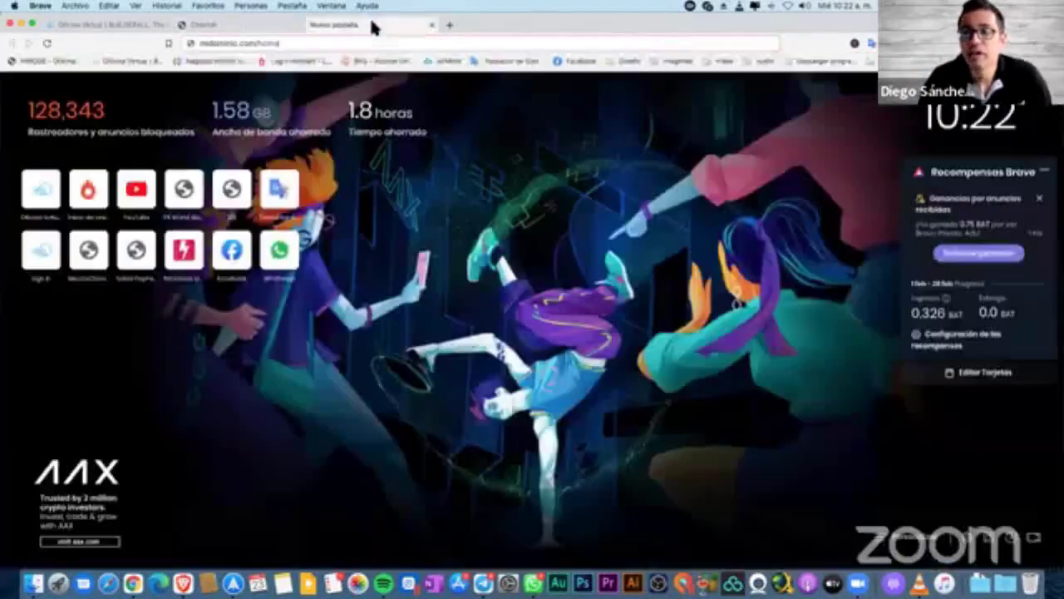
left_click(250, 25)
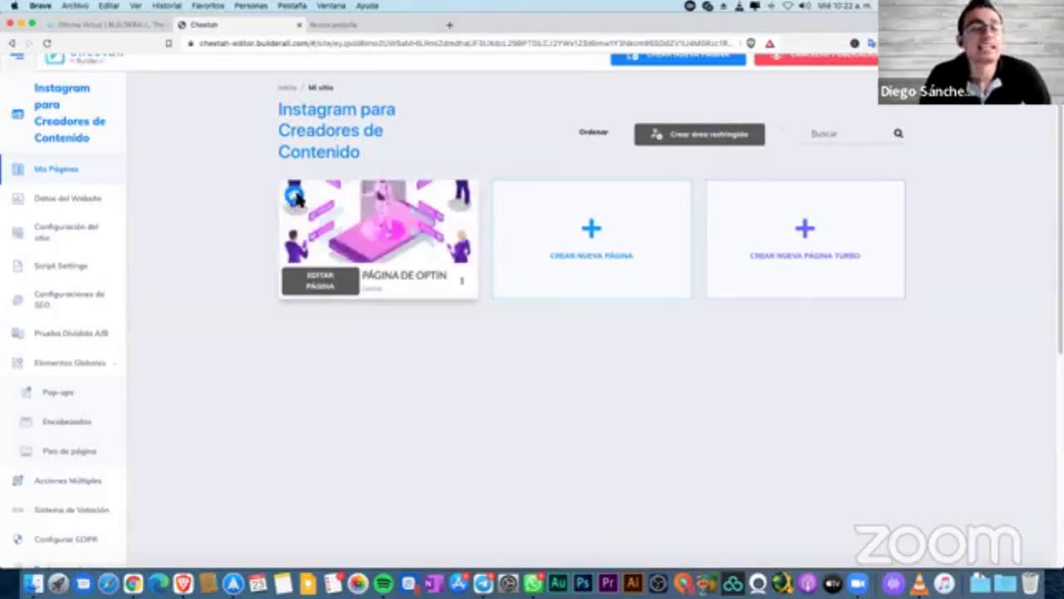
left_click(397, 26)
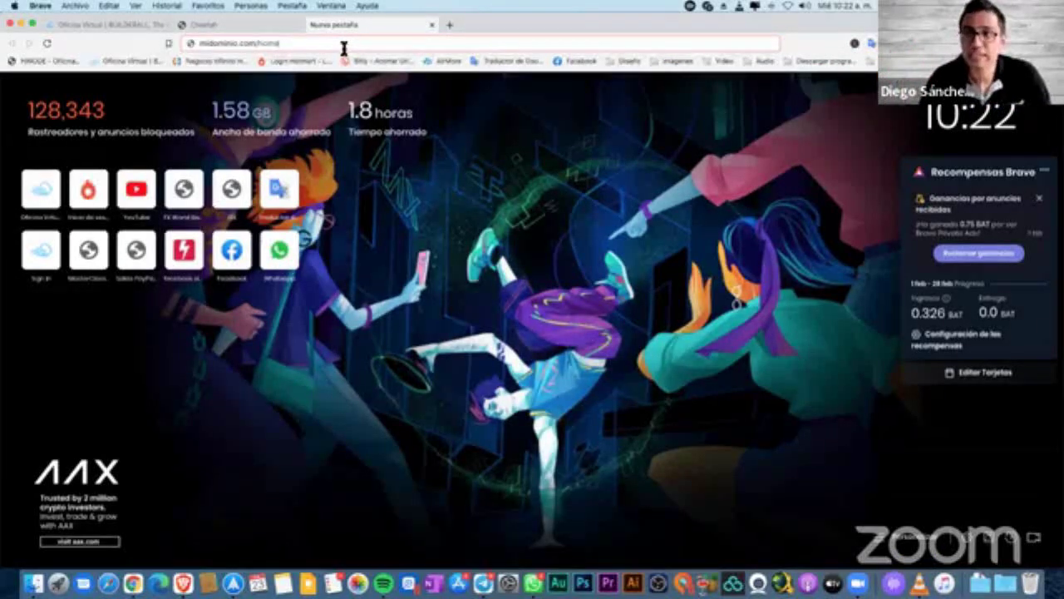
key("BackSpace")
key("BackSpace")
key("BackSpace")
key("BackSpace")
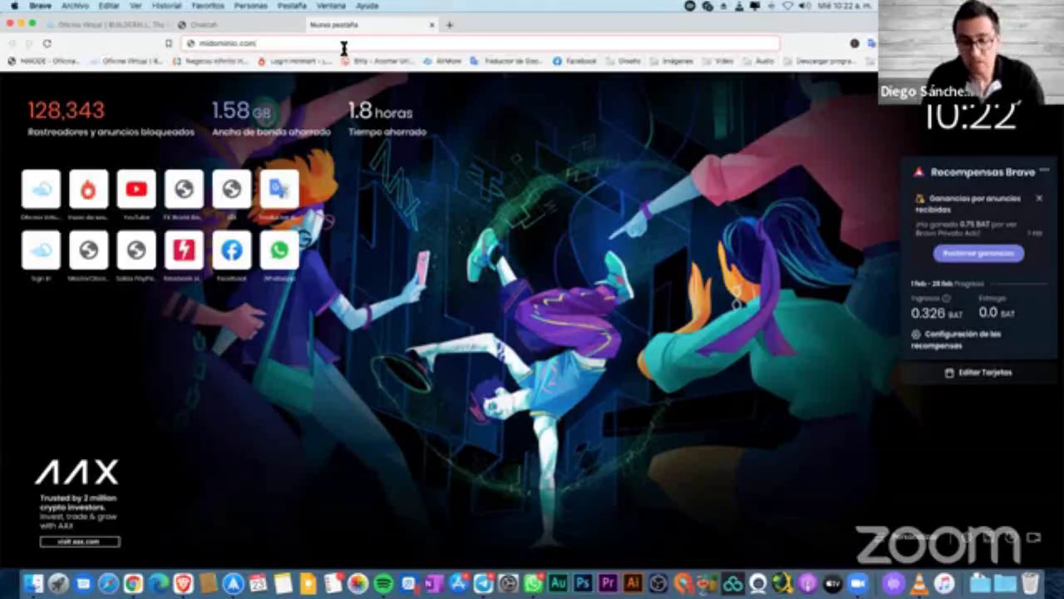
type("cpan")
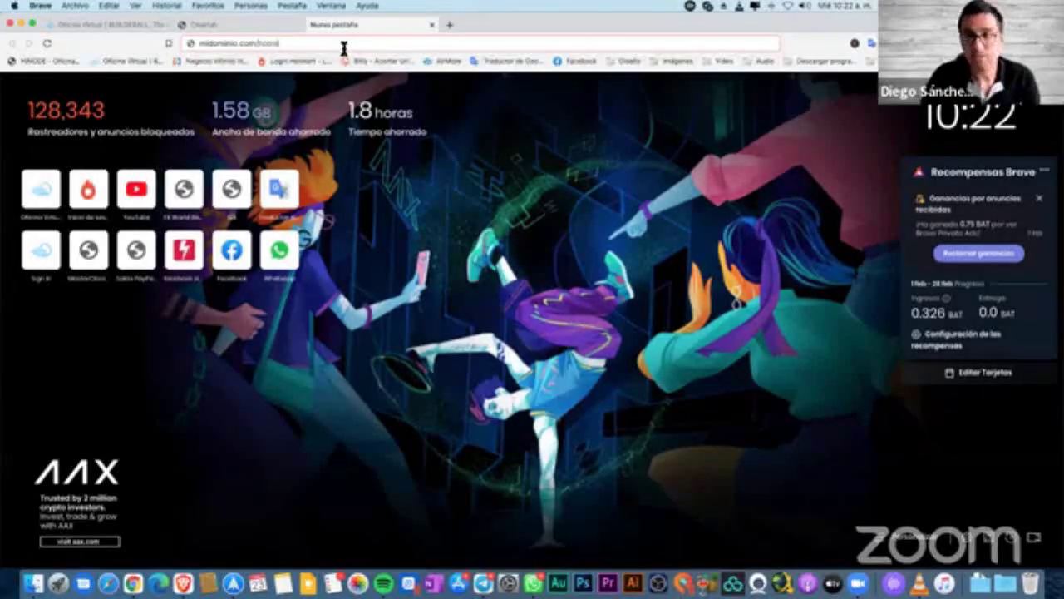
Start a new page in the Instagram para Creadores de Contenido site and name it "Página de Confirmación".
left_click(250, 19)
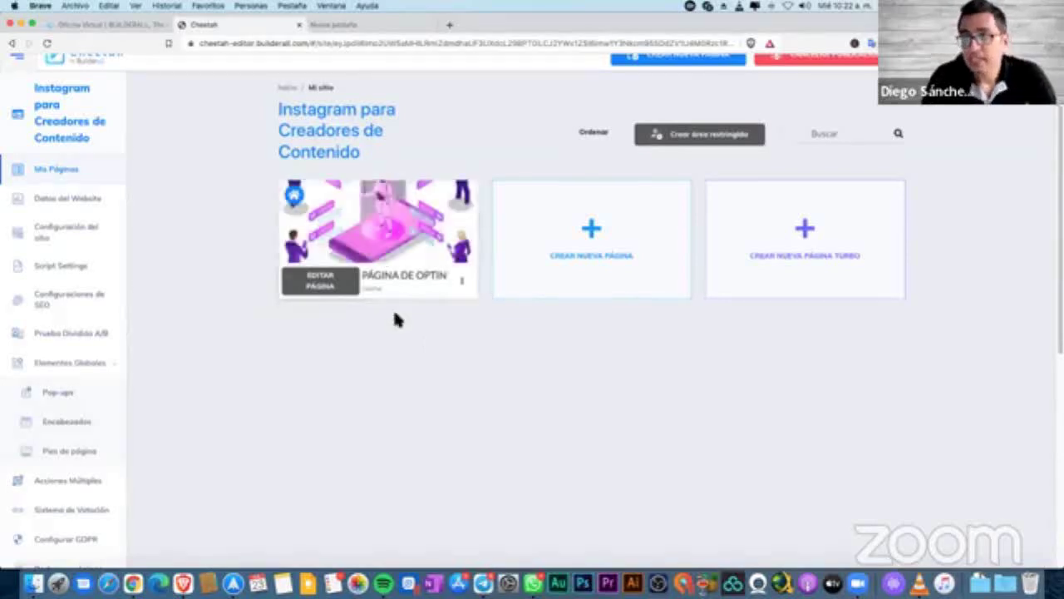
scroll(511, 328, "up", 1)
scroll(517, 337, "up", 2)
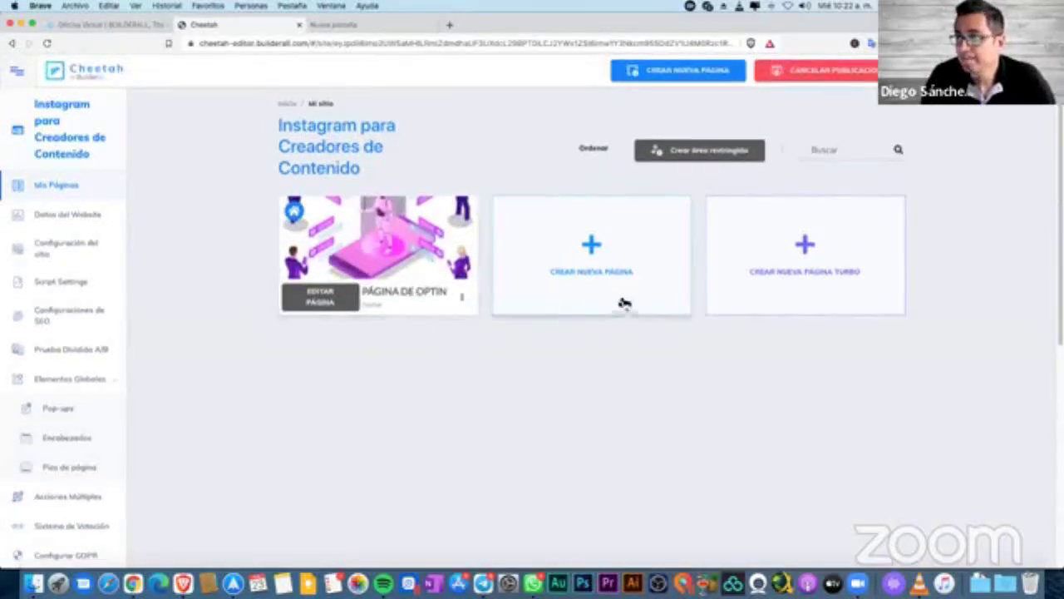
left_click(598, 247)
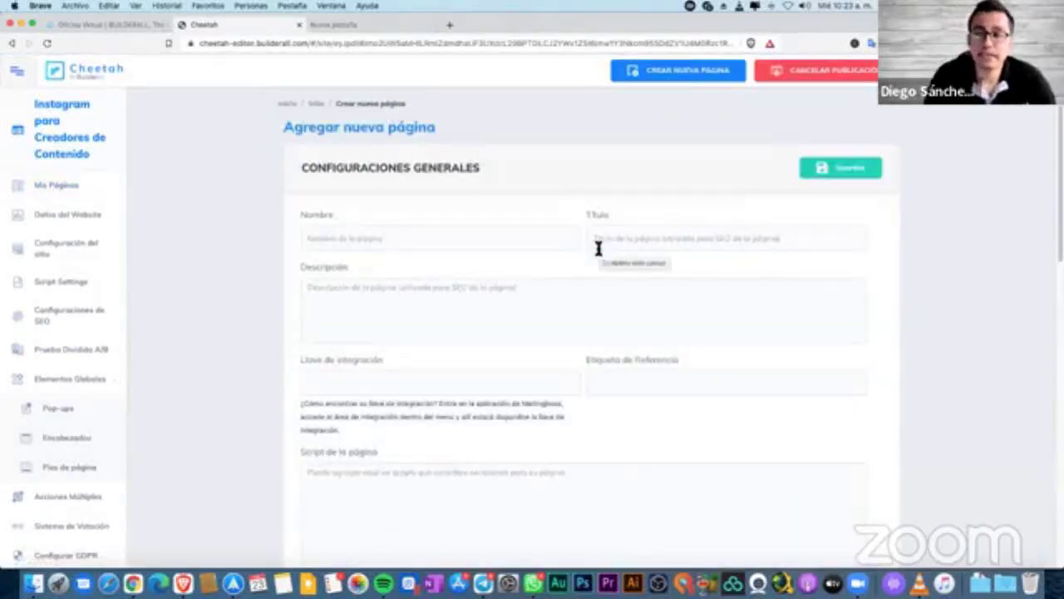
left_click(467, 235)
type("P")
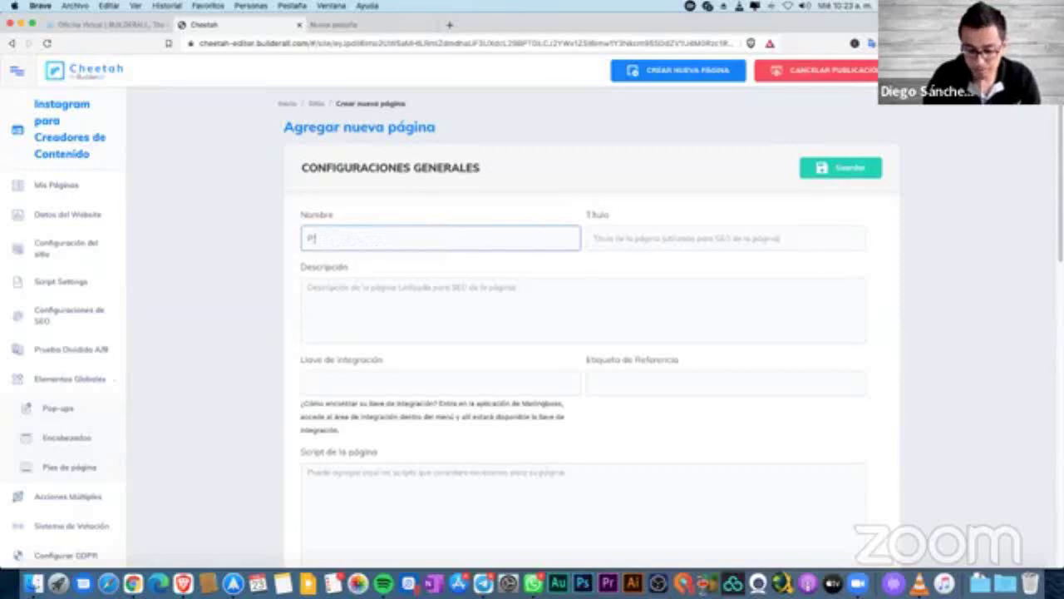
type("ágina de Congi")
key("BackSpace")
key("BackSpace")
type("firmació")
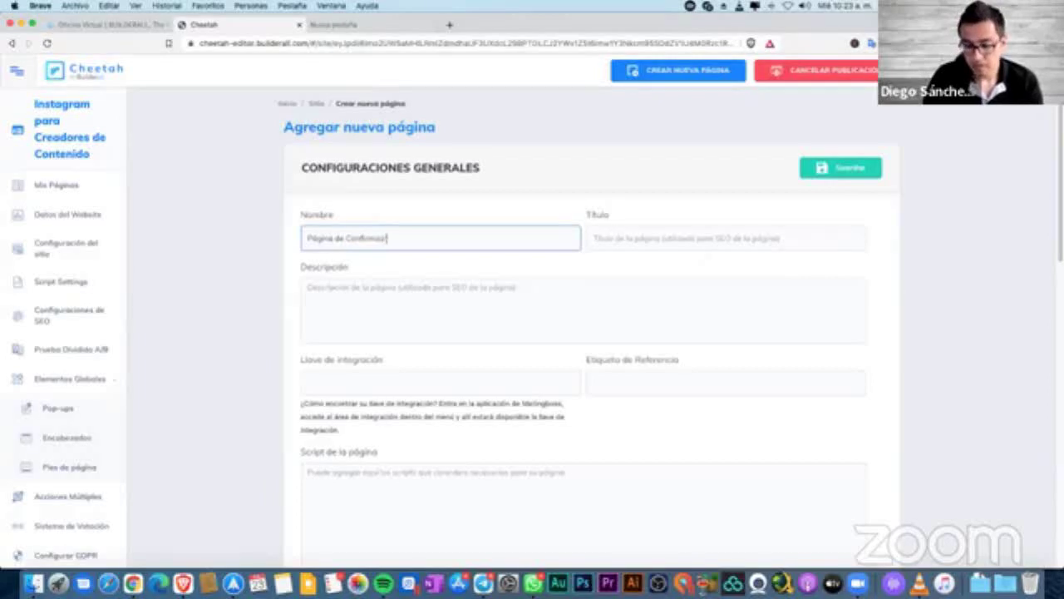
type("n")
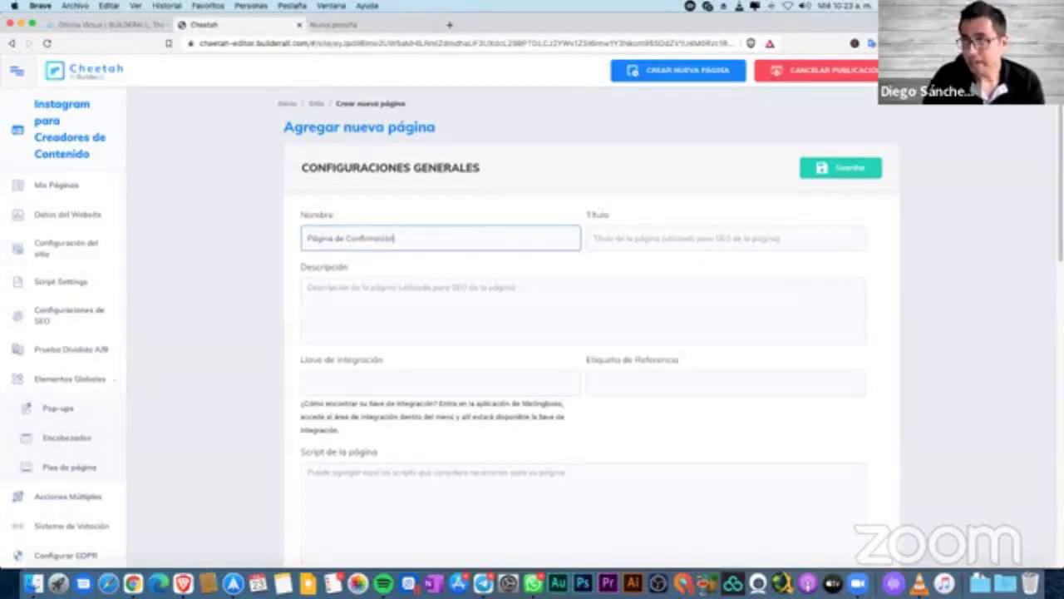
Set the new page's SEO title to "Estas muy cerca...".
left_click(620, 241)
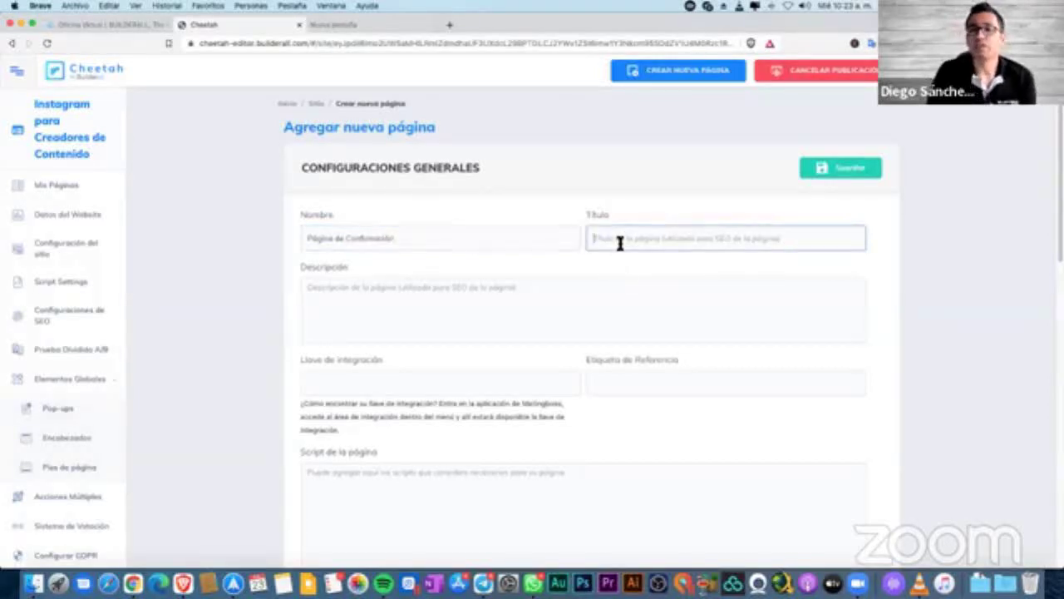
type("Confirma")
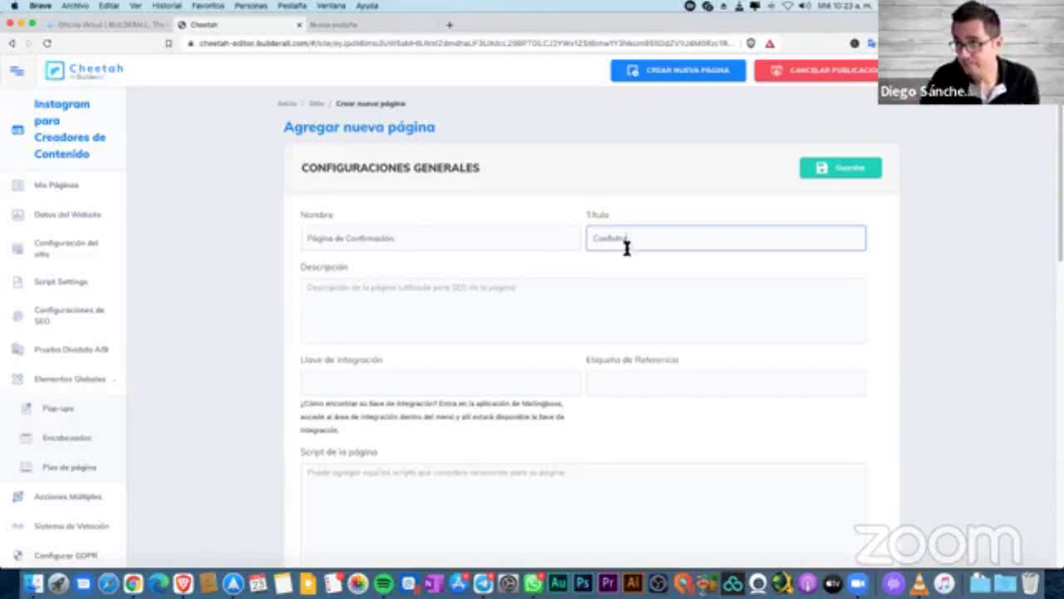
type("tu Registro")
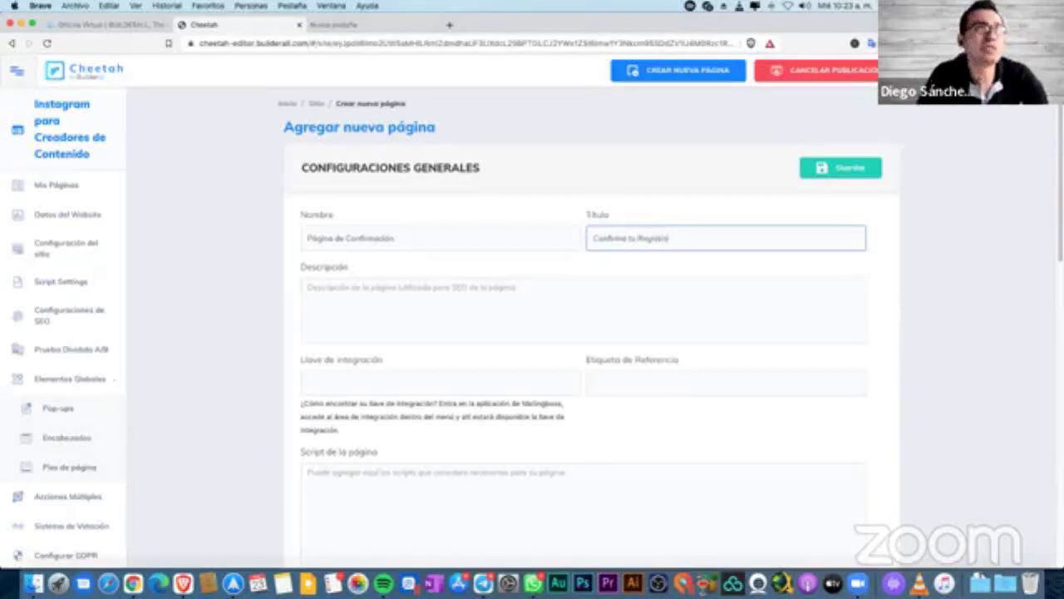
key("BackSpace")
key("BackSpace")
key("BackSpace")
key("BackSpace")
key("BackSpace")
key("BackSpace")
key("BackSpace")
key("BackSpace")
key("BackSpace")
key("BackSpace")
key("BackSpace")
key("BackSpace")
key("BackSpace")
key("BackSpace")
key("BackSpace")
key("BackSpace")
key("BackSpace")
key("BackSpace")
type("Estas muy cerca...")
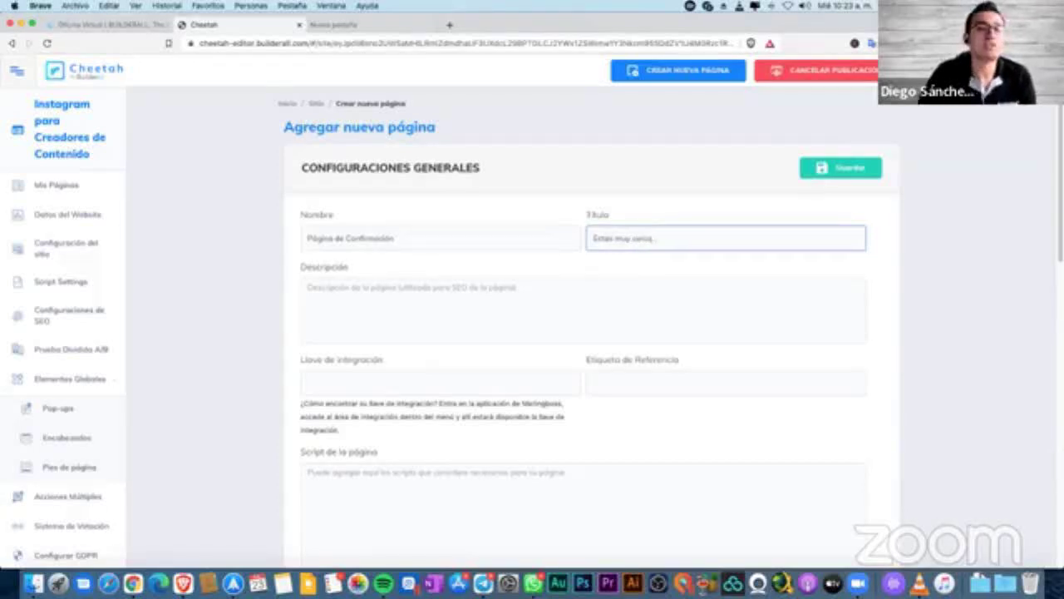
Examine the new page's description, integration key, reference tag and script fields, the page template options and the SEO settings.
left_click(511, 325)
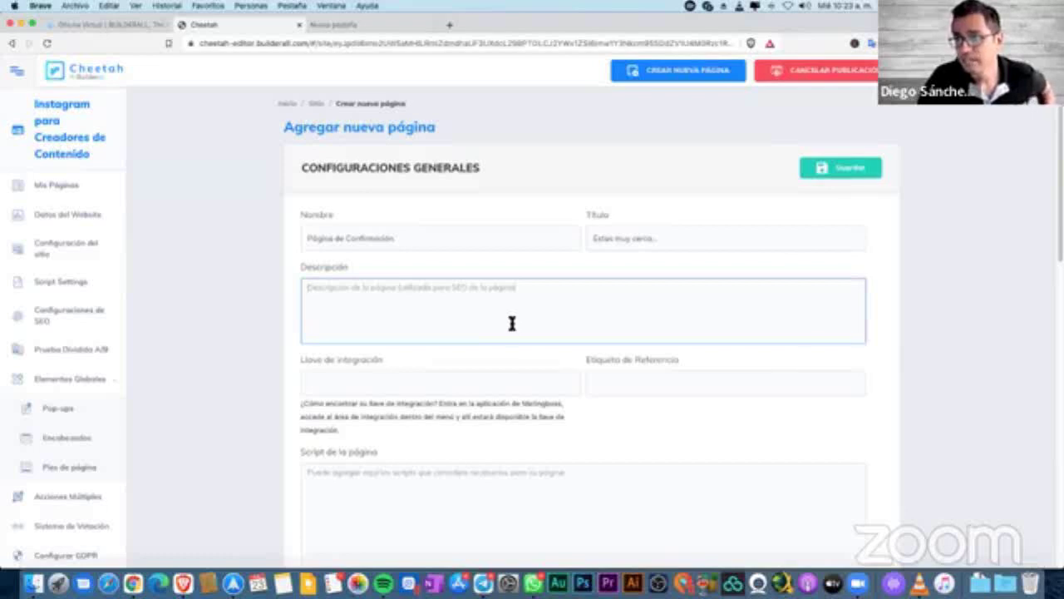
scroll(511, 324, "down", 1)
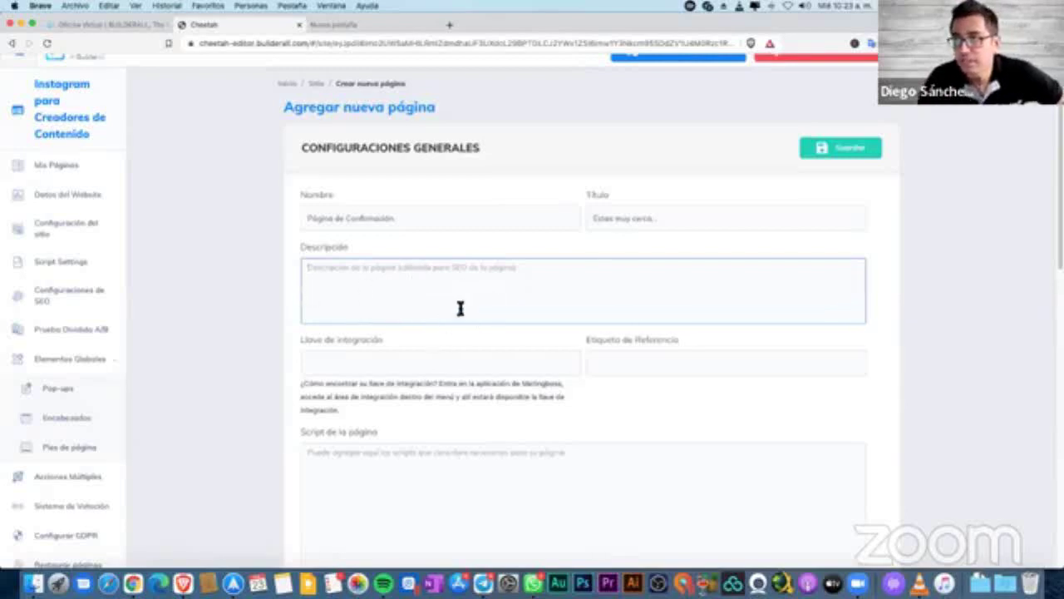
scroll(460, 308, "down", 1)
scroll(445, 320, "down", 1)
left_click(532, 316)
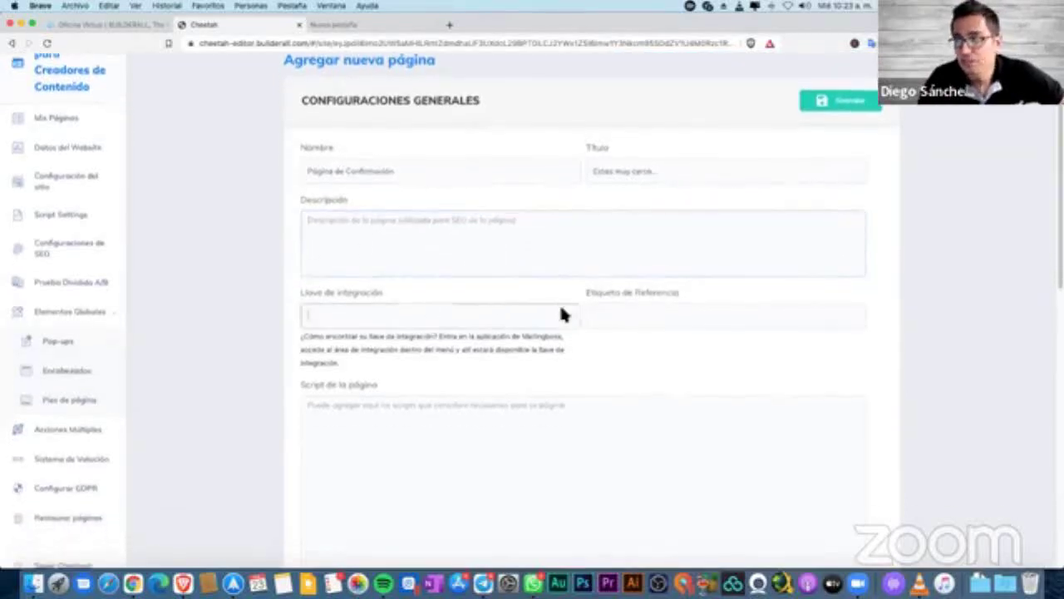
left_click(602, 312)
scroll(482, 316, "down", 5)
left_click(486, 295)
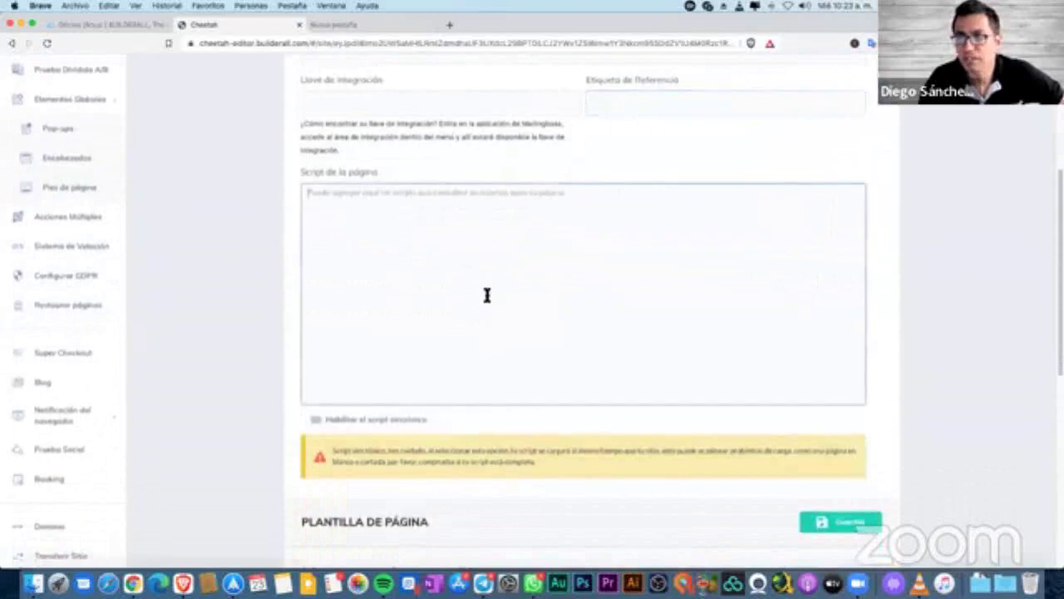
scroll(487, 291, "down", 7)
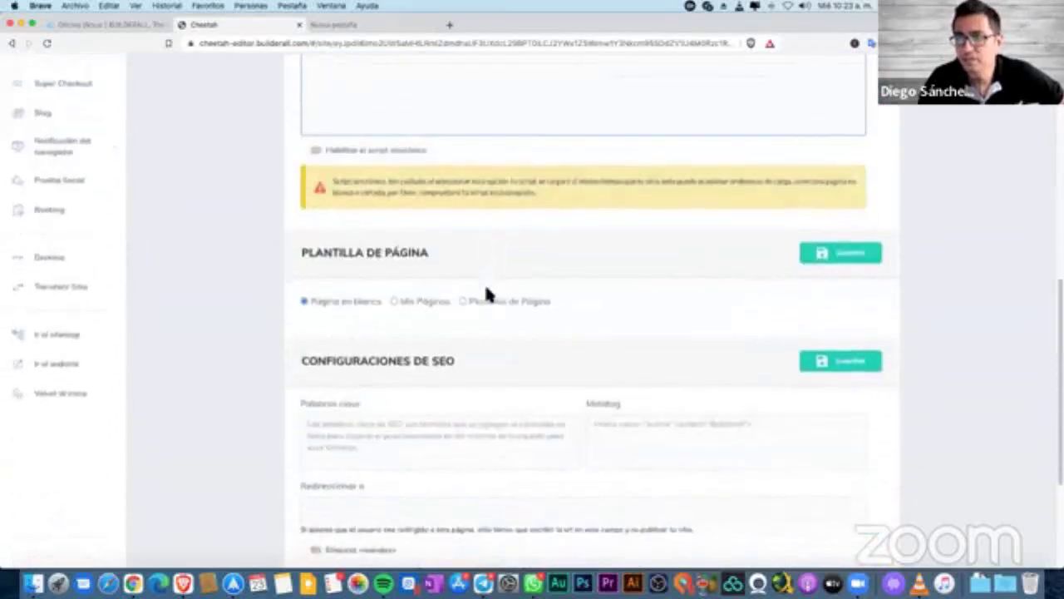
scroll(488, 293, "down", 3)
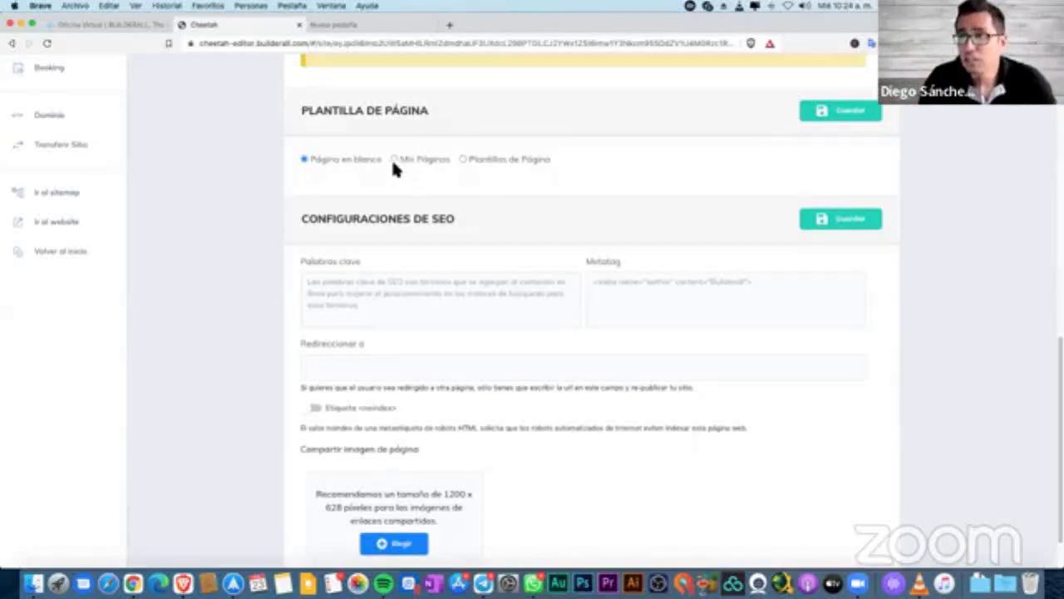
Try basing the new page on Registro Taller V2 from the Taller Online Embudo de Ventas V2 site, then revert to Página en blanco.
left_click(393, 159)
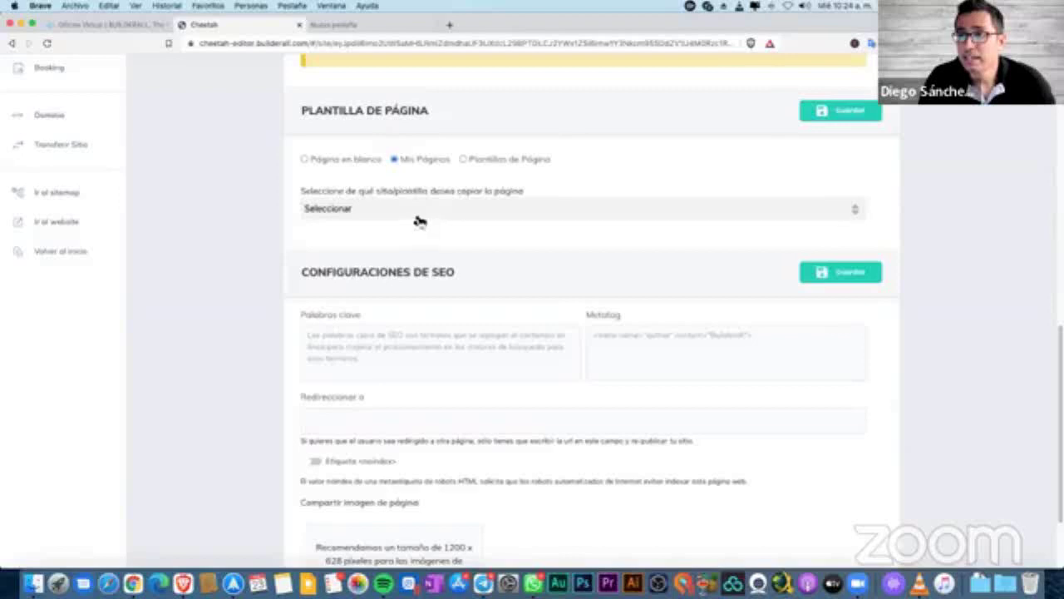
left_click(419, 215)
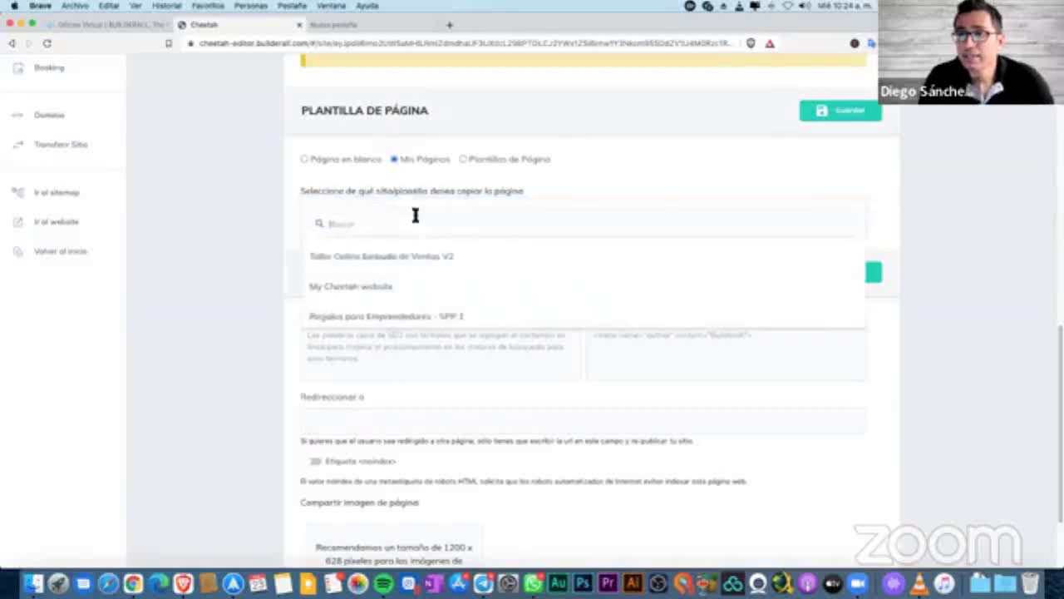
left_click(408, 263)
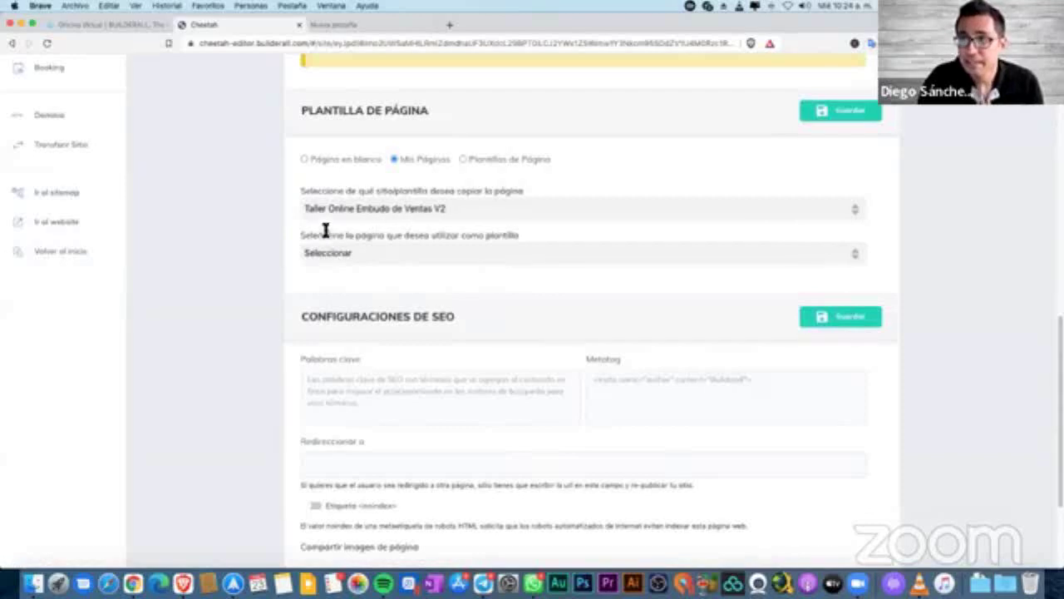
left_click_drag(519, 236, 297, 236)
left_click(337, 236)
left_click(380, 261)
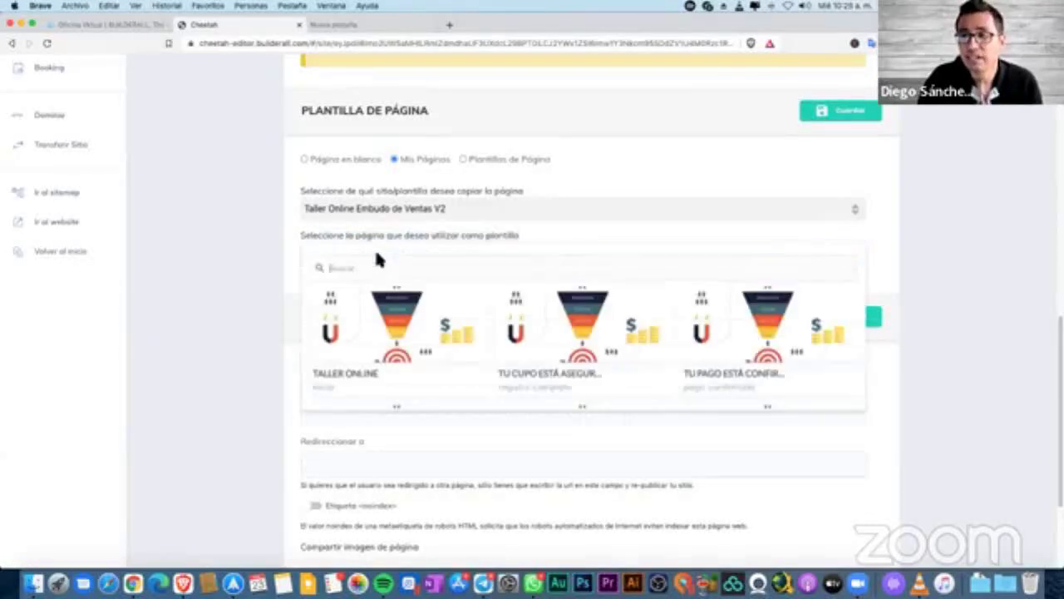
scroll(661, 342, "down", 3)
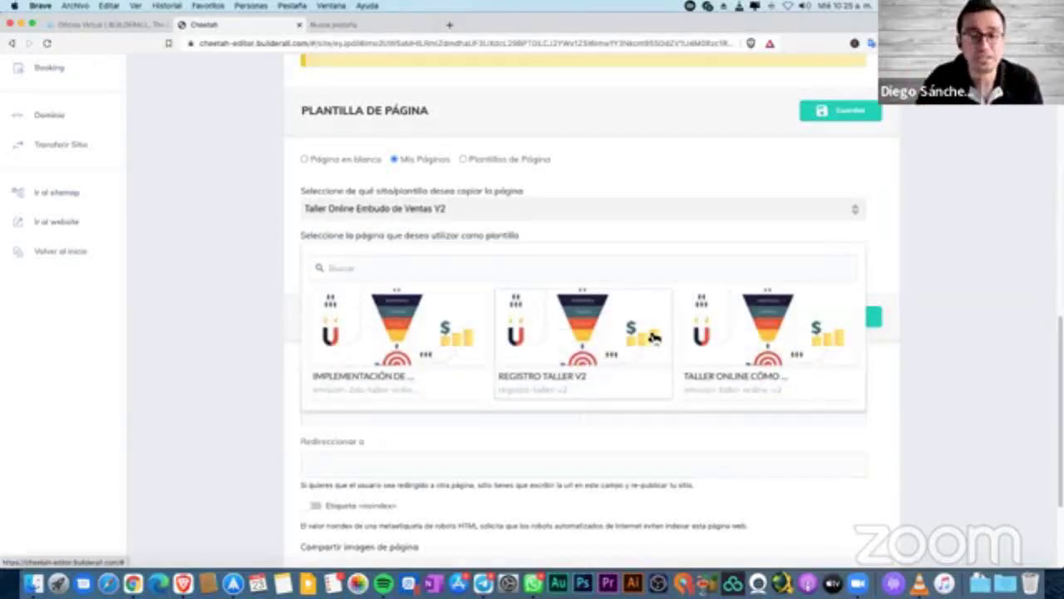
left_click(586, 354)
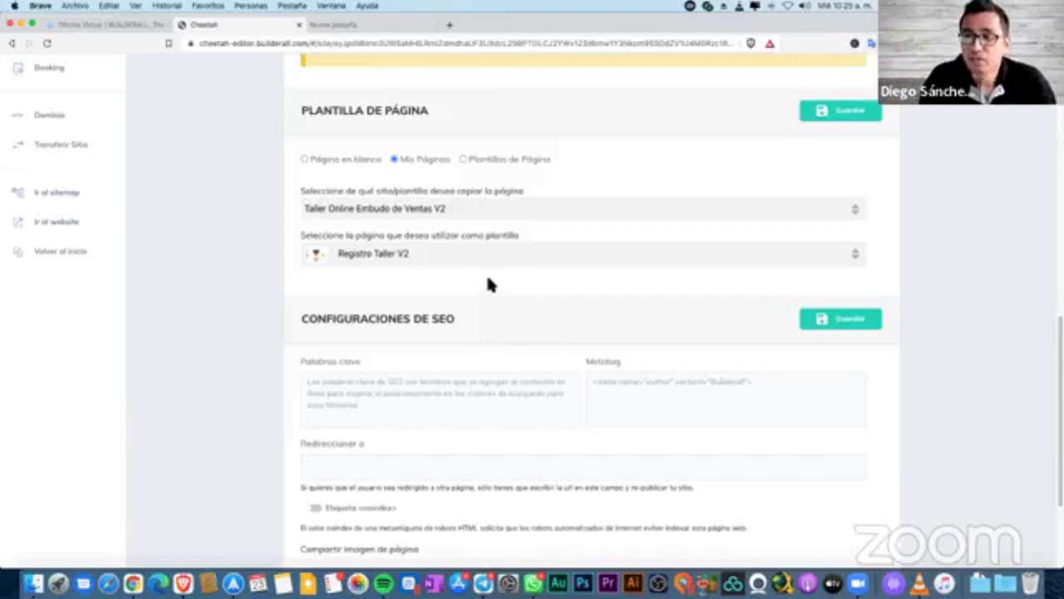
left_click(329, 161)
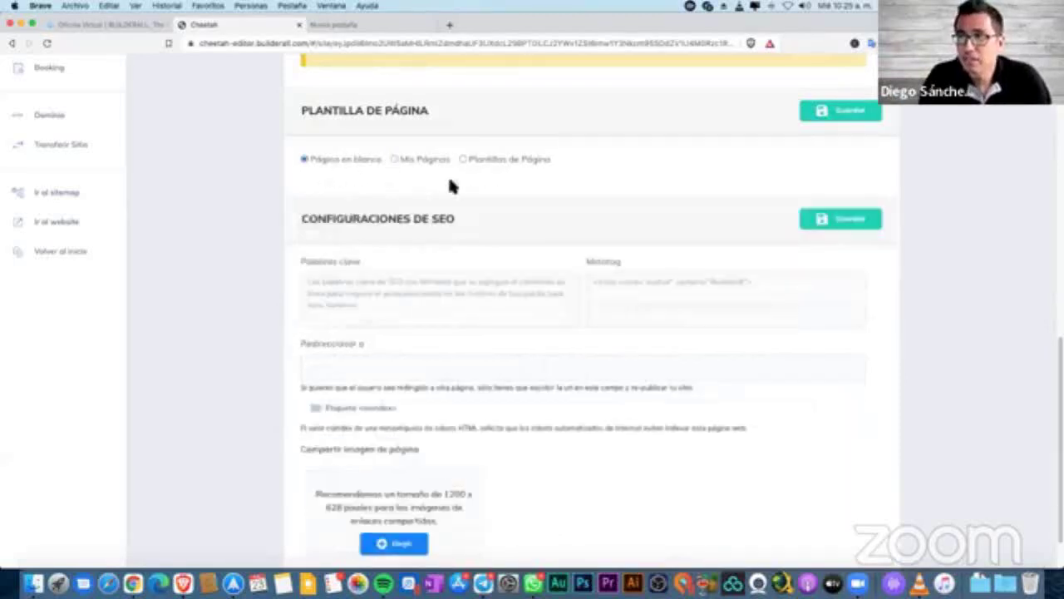
Browse the ready-made designs under Plantillas de Página and return the new page's template choice to Página en blanco.
left_click(498, 160)
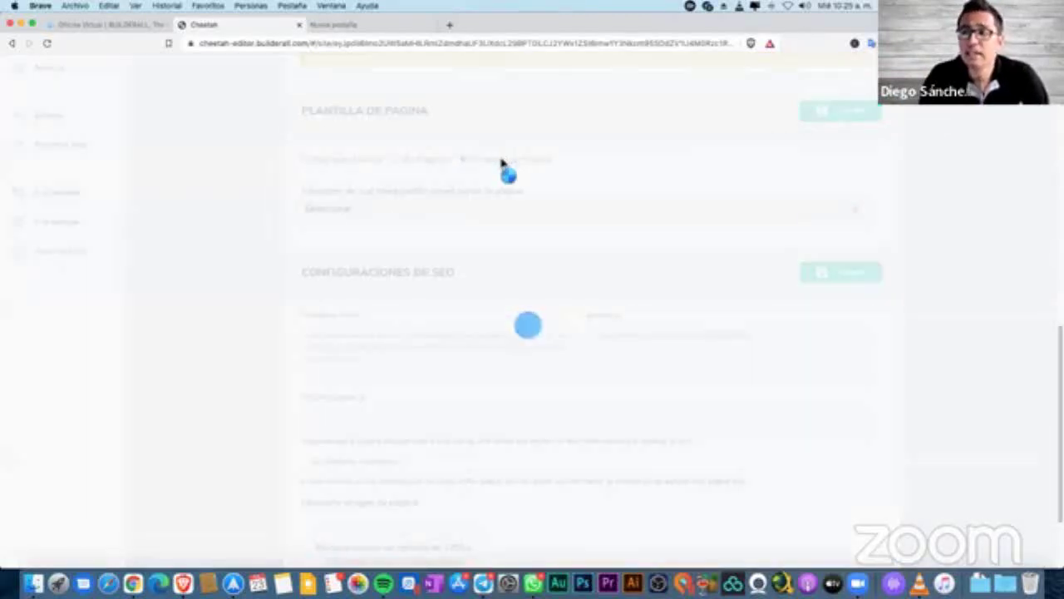
left_click(411, 208)
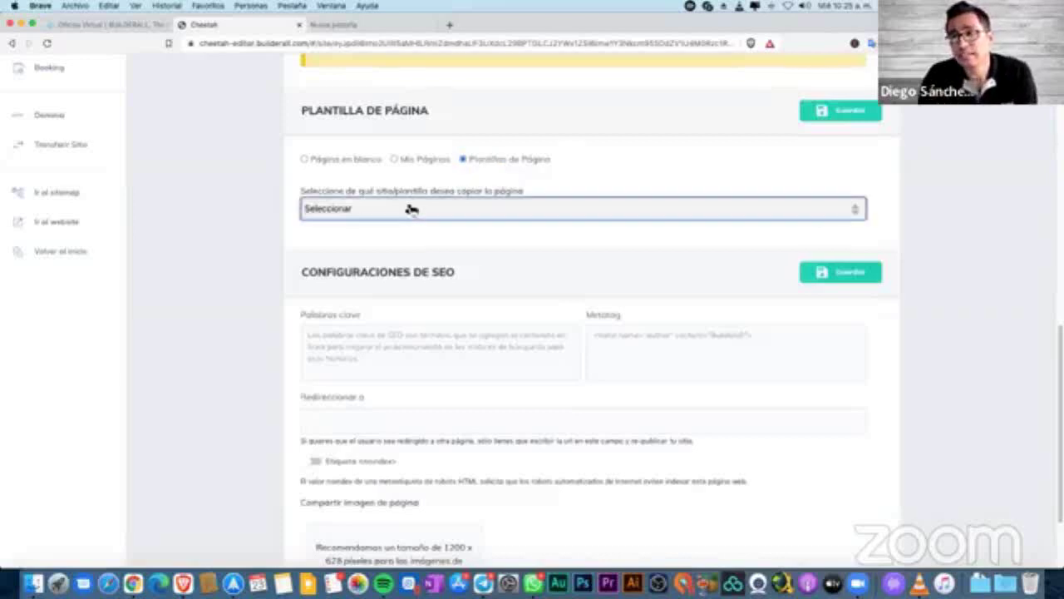
left_click(411, 219)
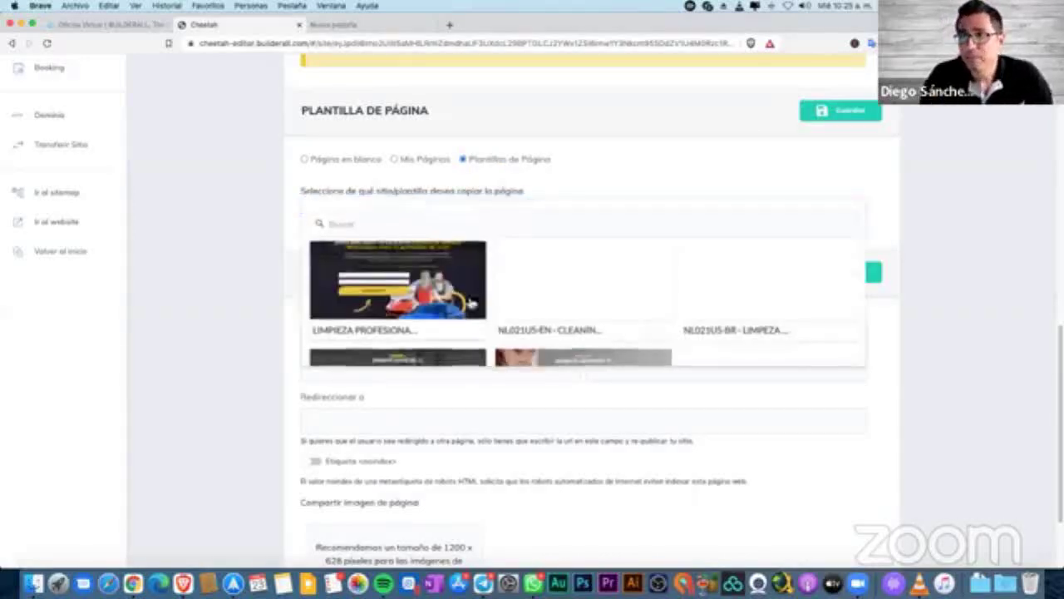
scroll(471, 291, "down", 5)
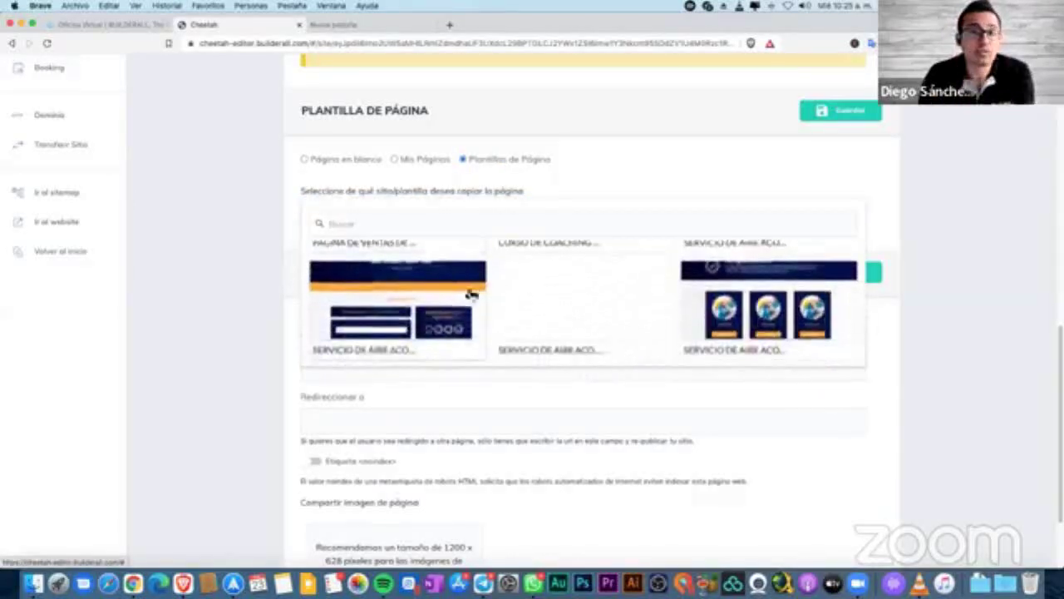
scroll(472, 295, "down", 8)
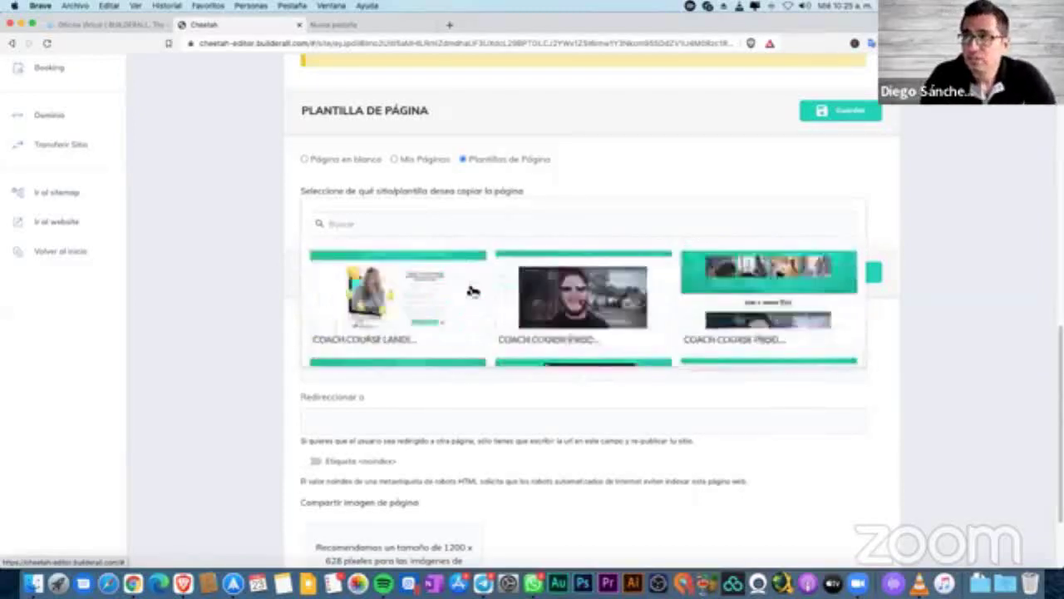
scroll(466, 289, "down", 5)
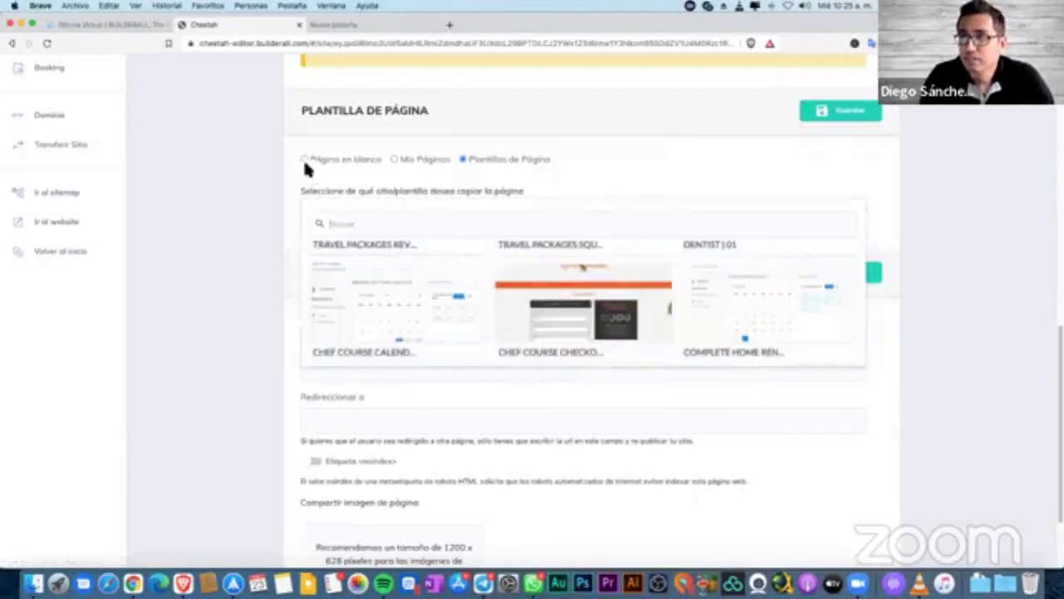
left_click(304, 159)
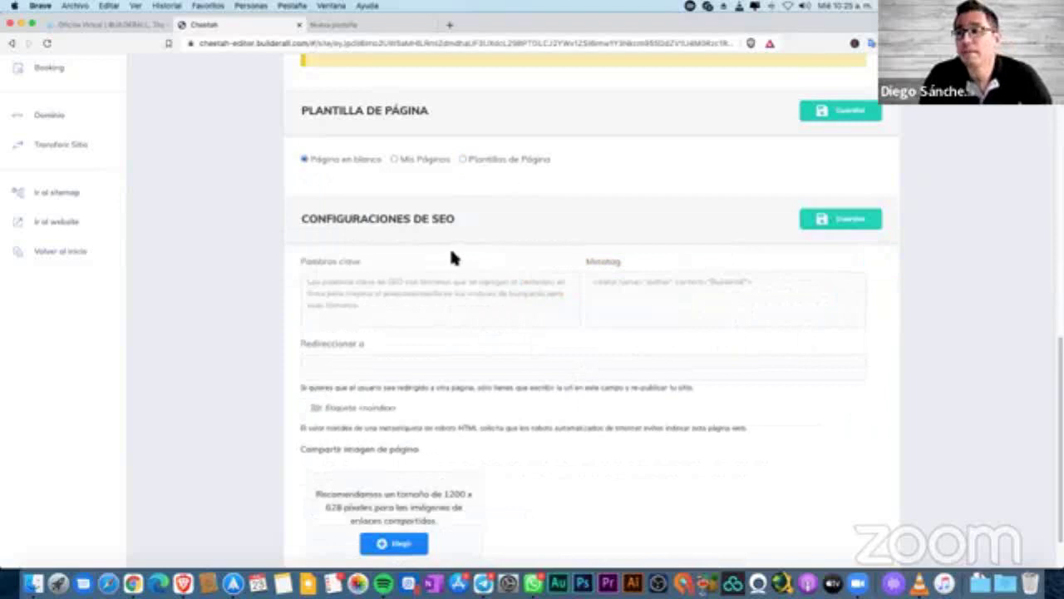
Enable the noindex tag in the new page's SEO settings and save the page.
scroll(432, 253, "down", 1)
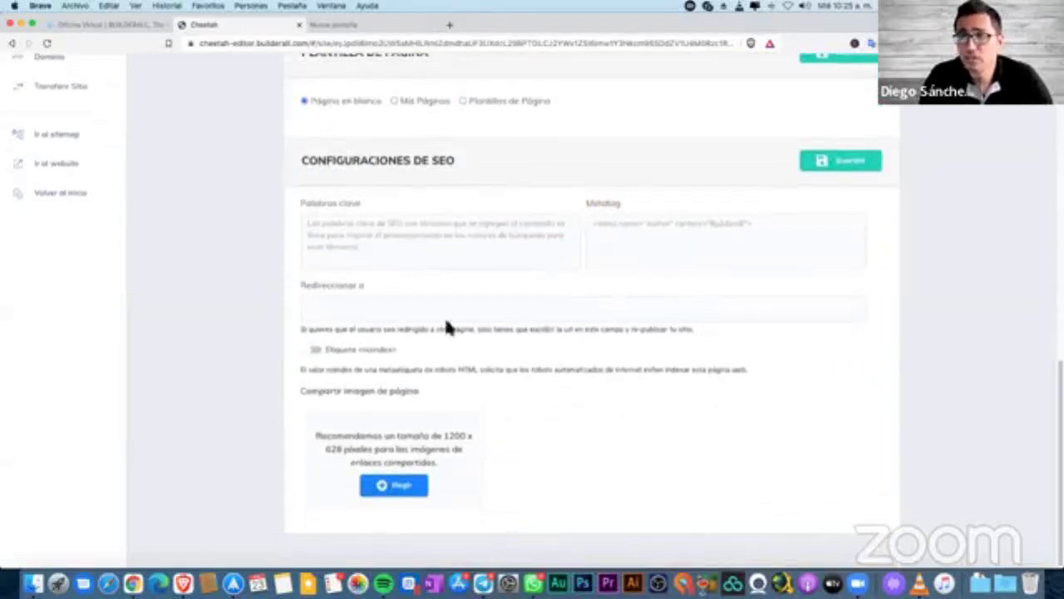
left_click(367, 301)
left_click(284, 278)
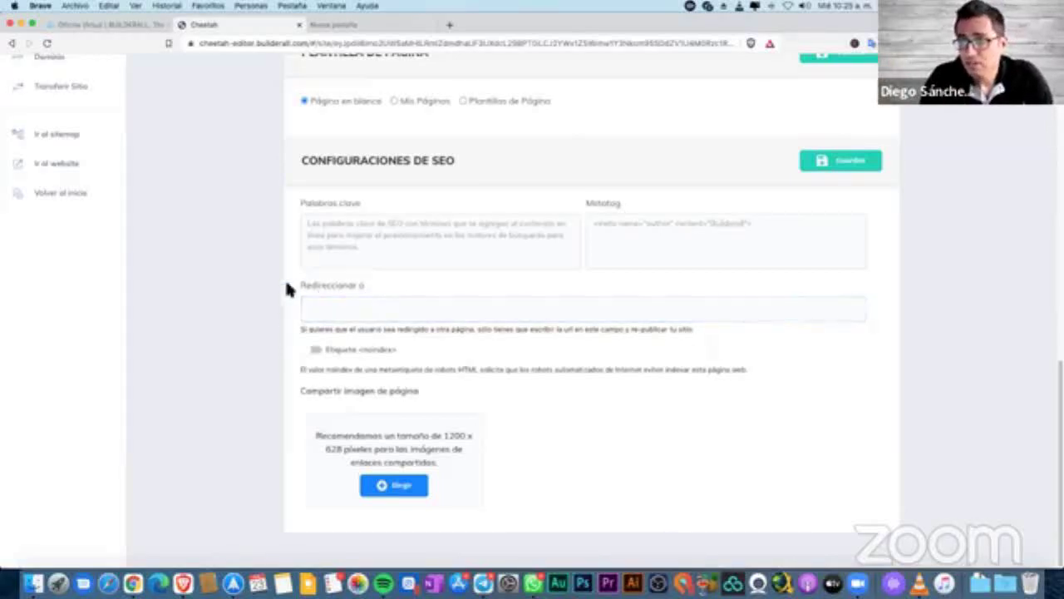
left_click(311, 350)
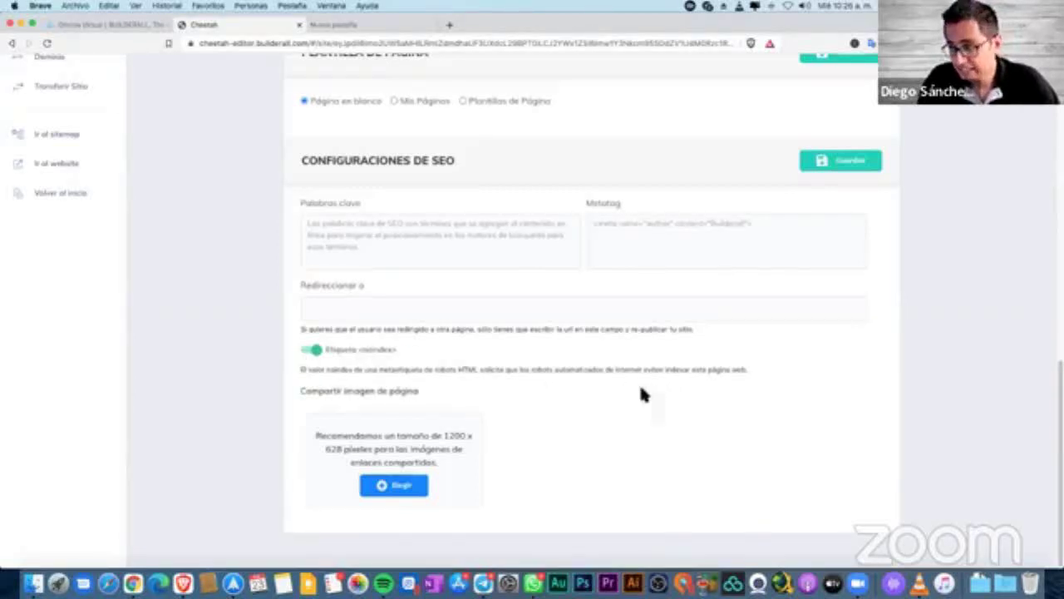
scroll(834, 281, "up", 10)
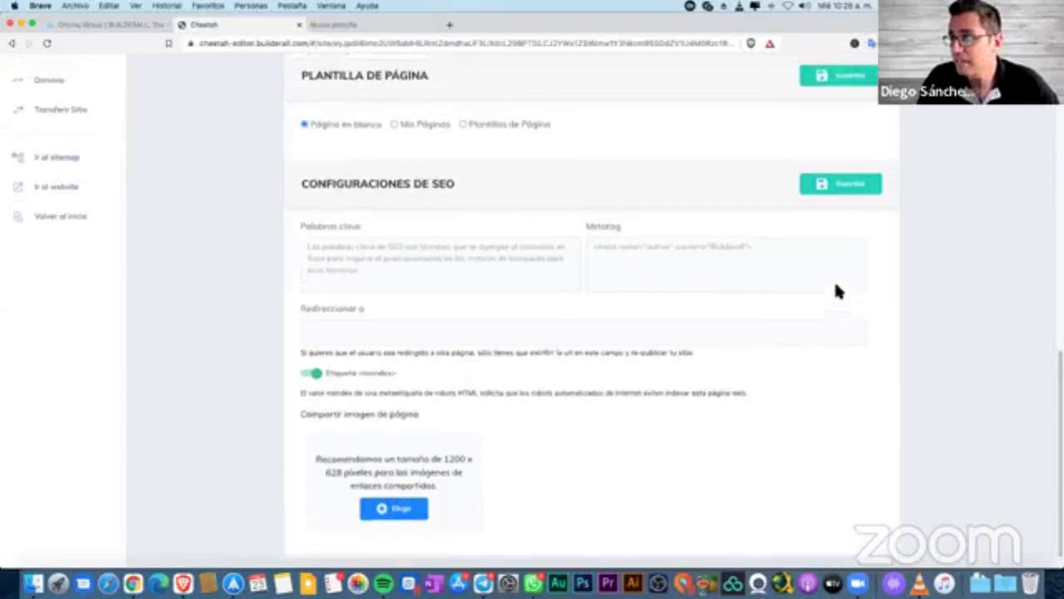
scroll(837, 289, "up", 3)
left_click(854, 180)
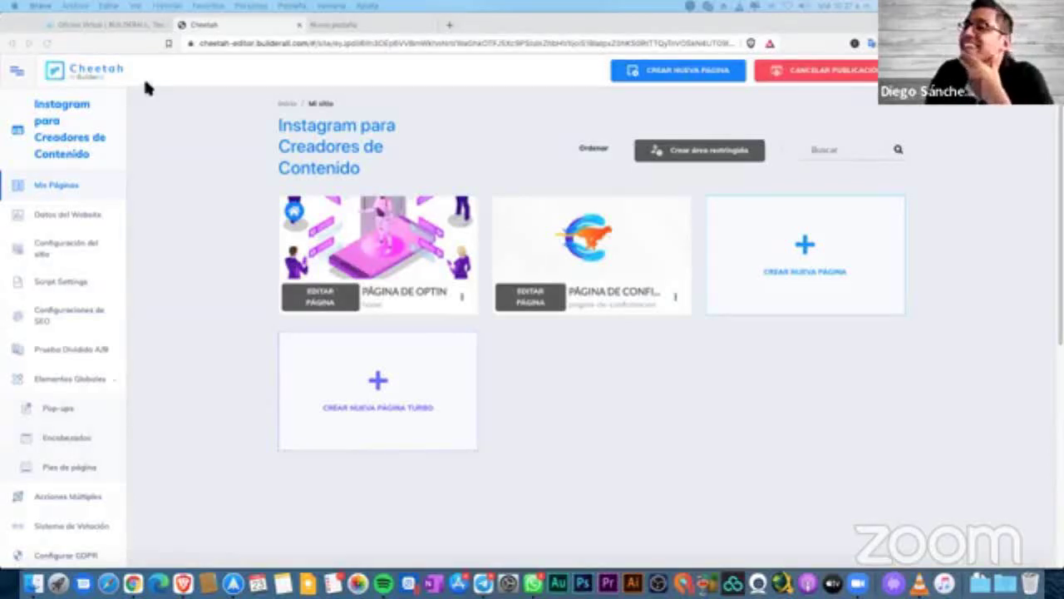
Search Google for "el mejor contenido para instagram" in the other browser tab.
left_click(356, 28)
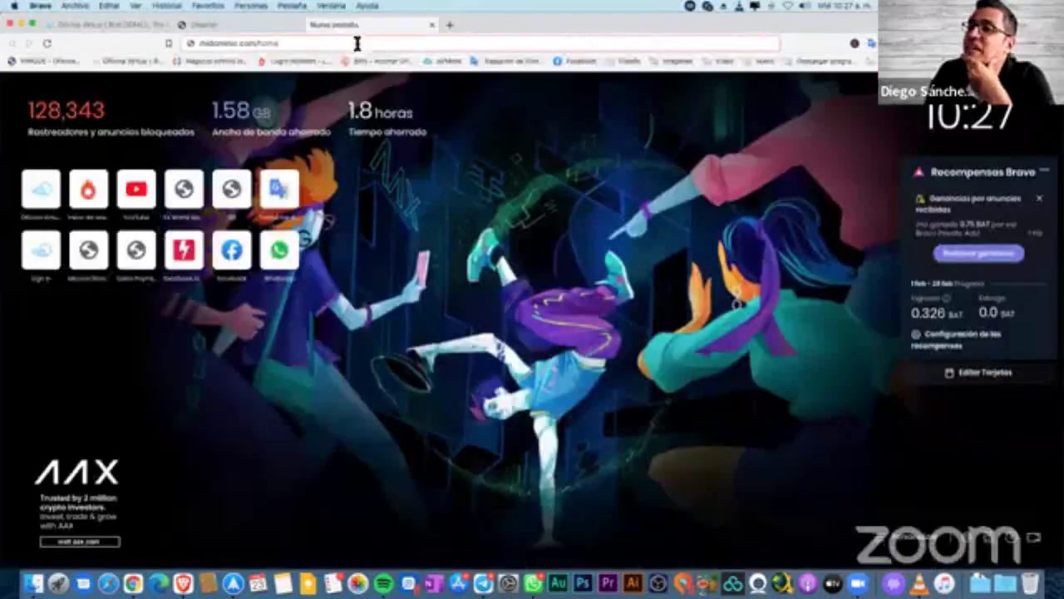
left_click(349, 43)
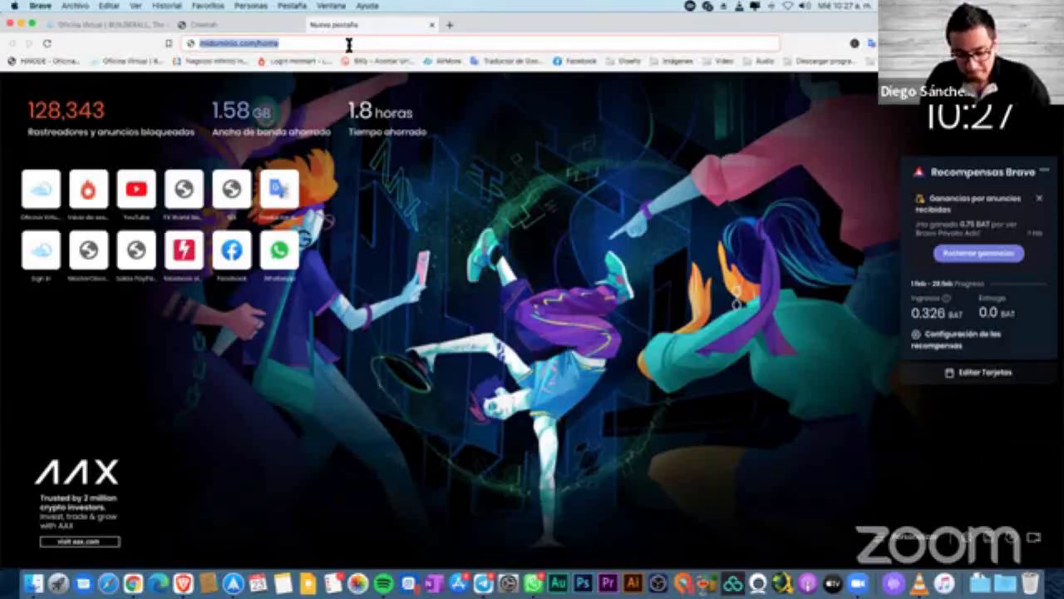
type("el mej")
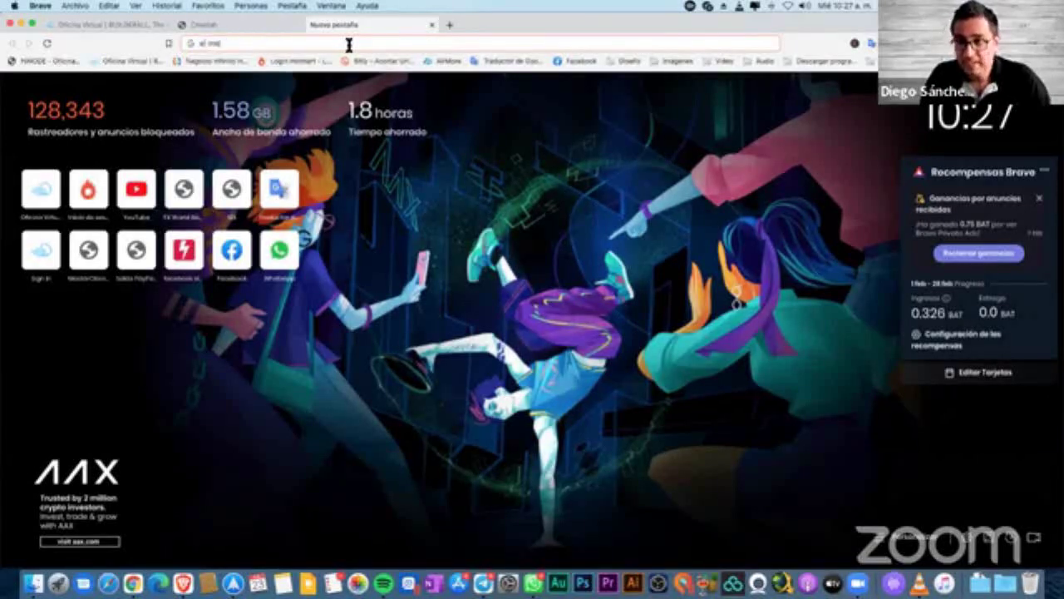
type("or contenido siara insta")
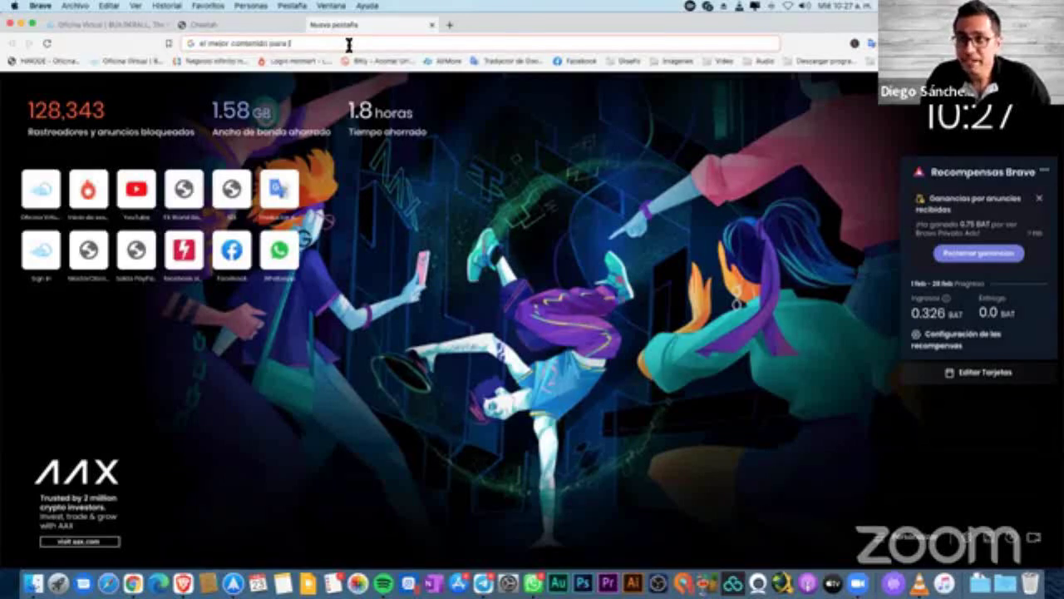
type("gram")
key("Return")
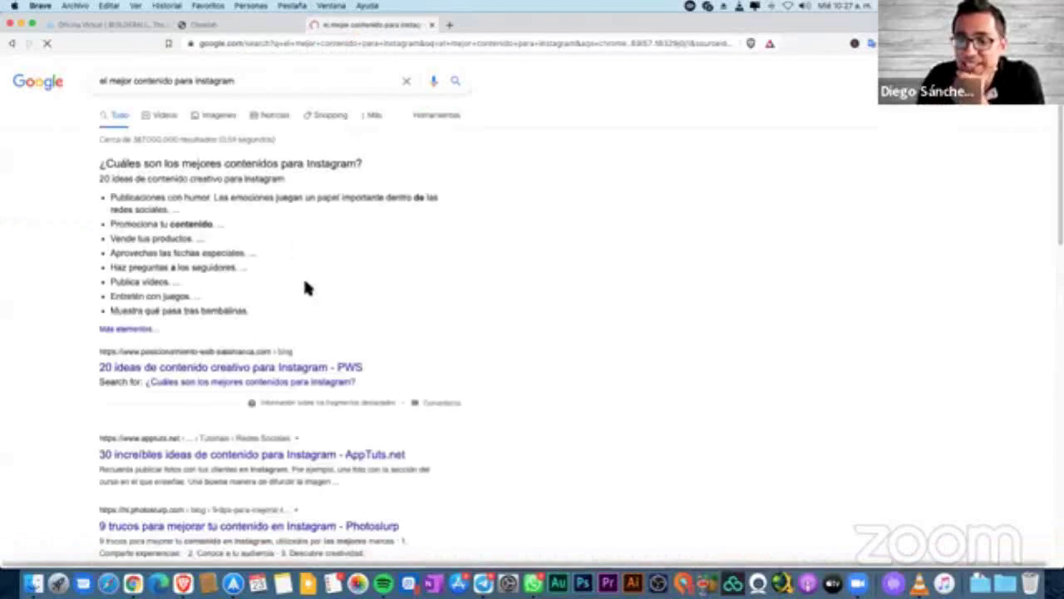
Go to page 6 of the search results and open "20 formas de impulsar el contenido orgánico en Instagram".
scroll(316, 286, "down", 1)
scroll(335, 291, "down", 5)
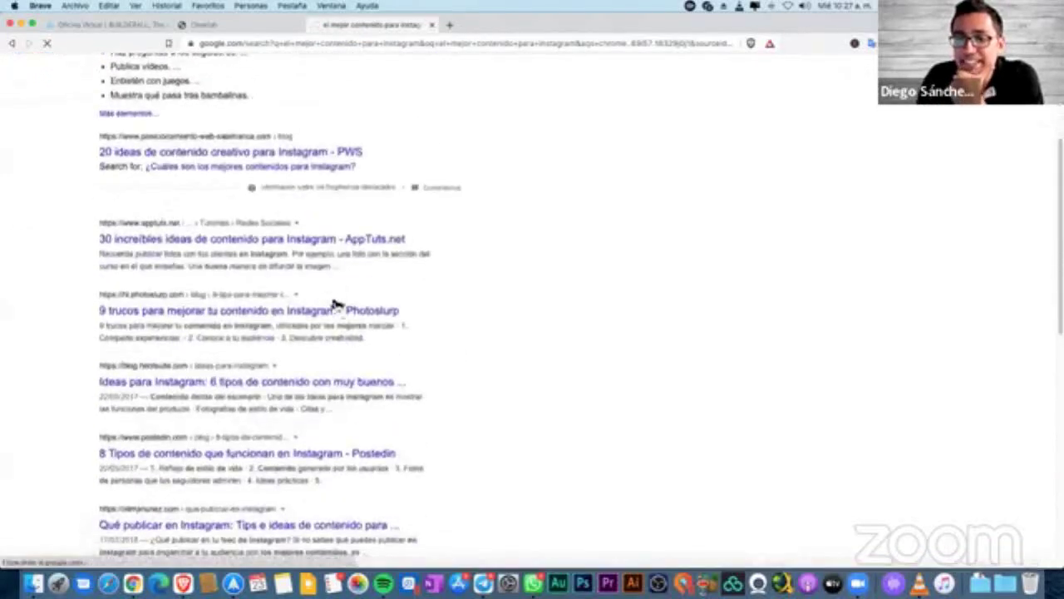
scroll(337, 316, "down", 10)
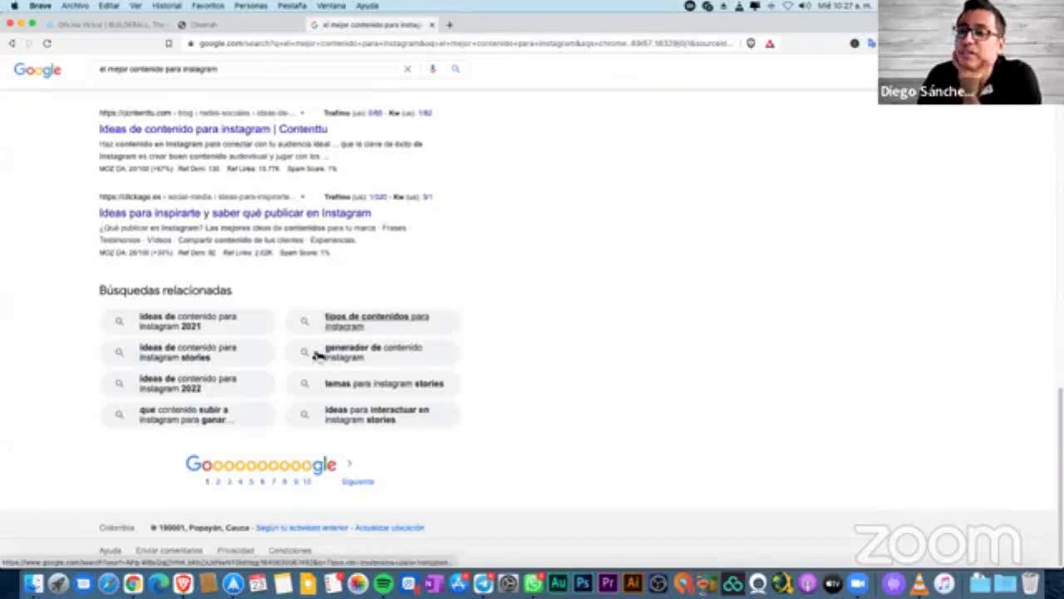
left_click(384, 384)
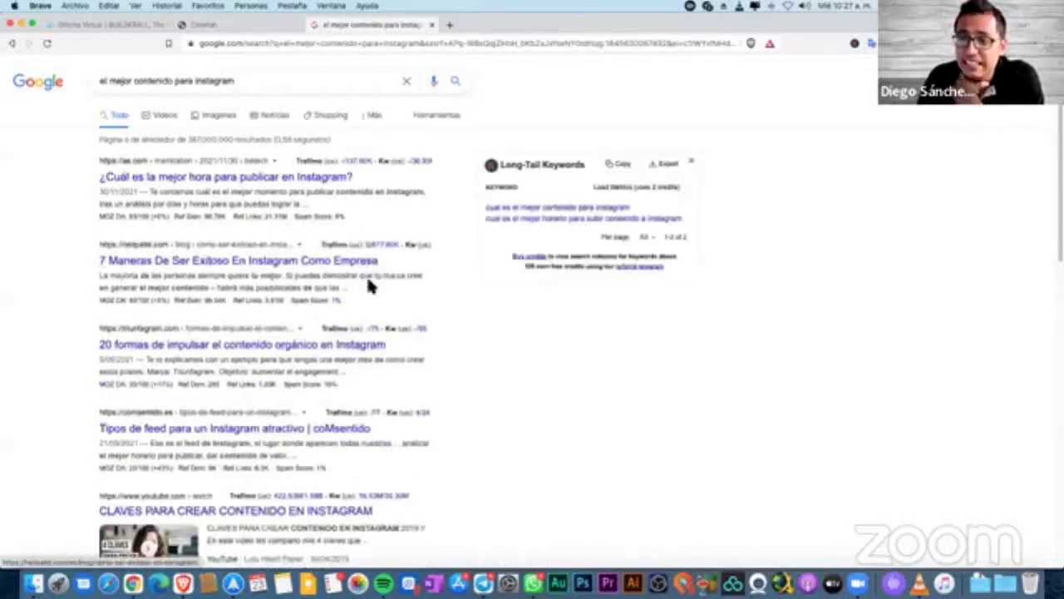
scroll(347, 288, "down", 2)
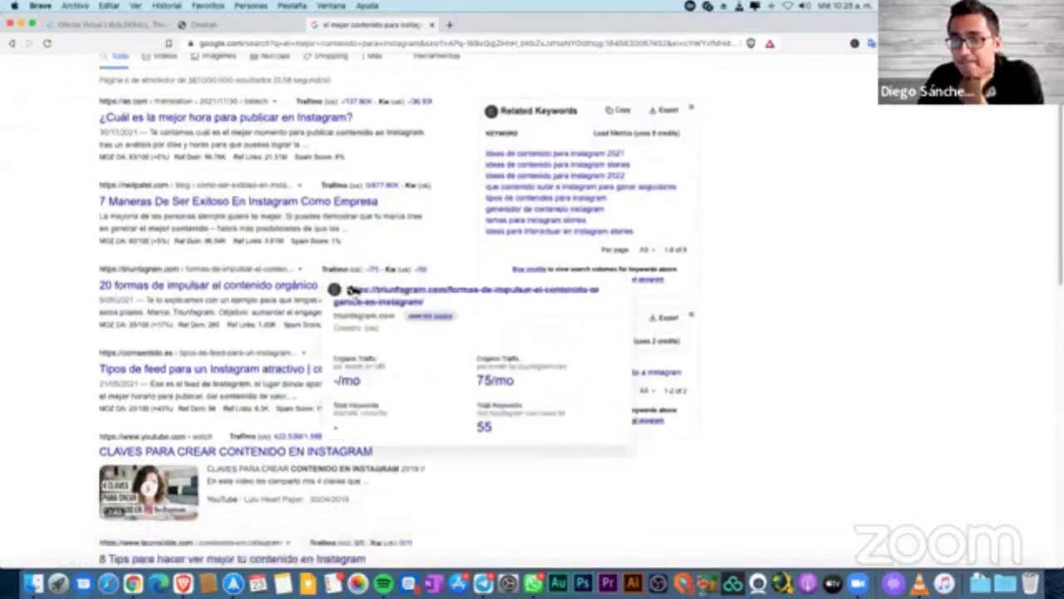
left_click(240, 280)
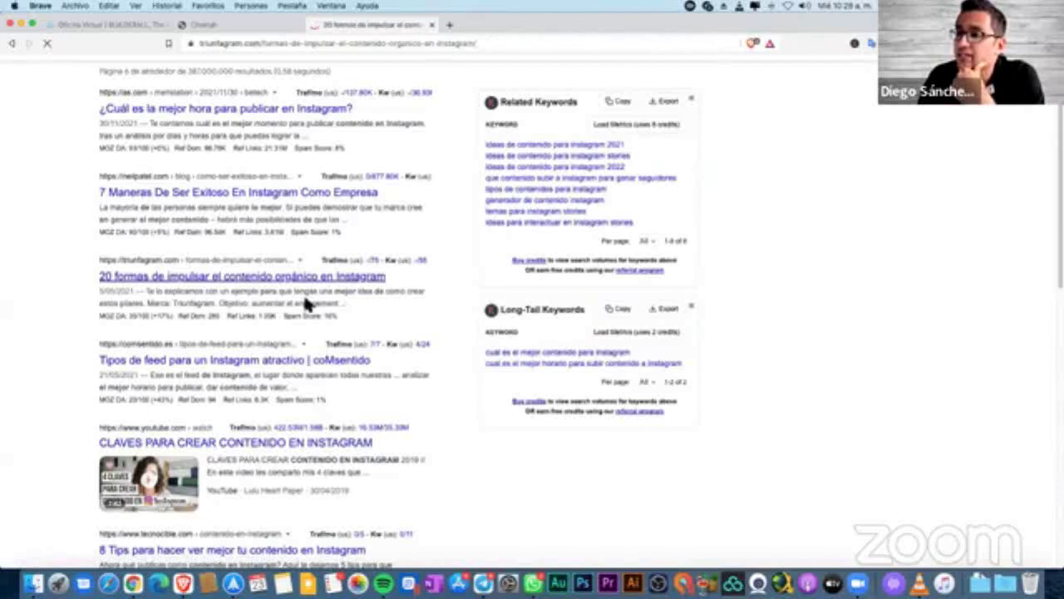
Look through the Triunfagram article's title and sections, and select its full web address.
scroll(529, 291, "down", 3)
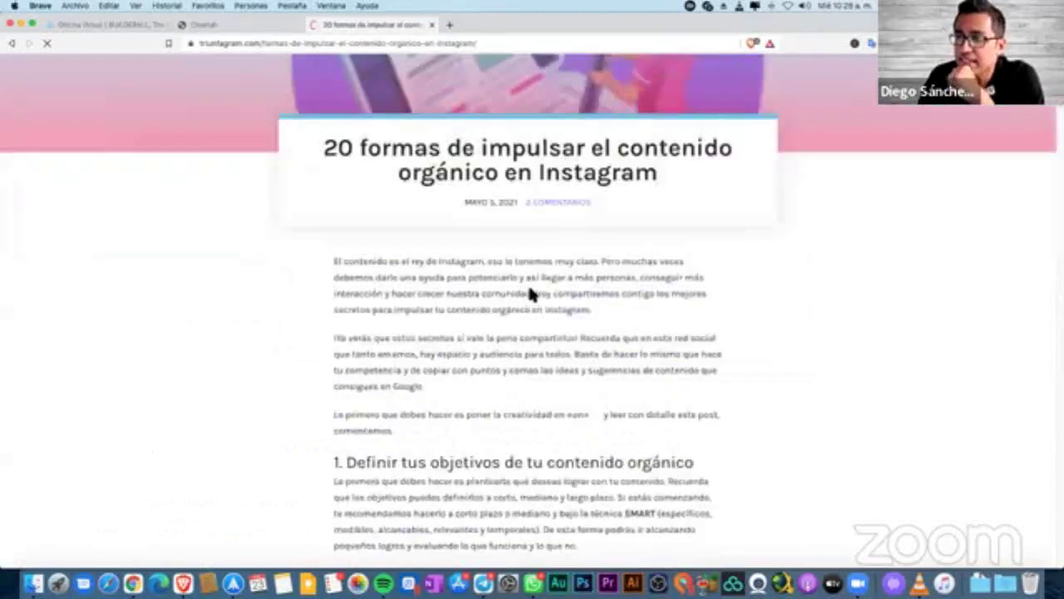
scroll(529, 293, "down", 7)
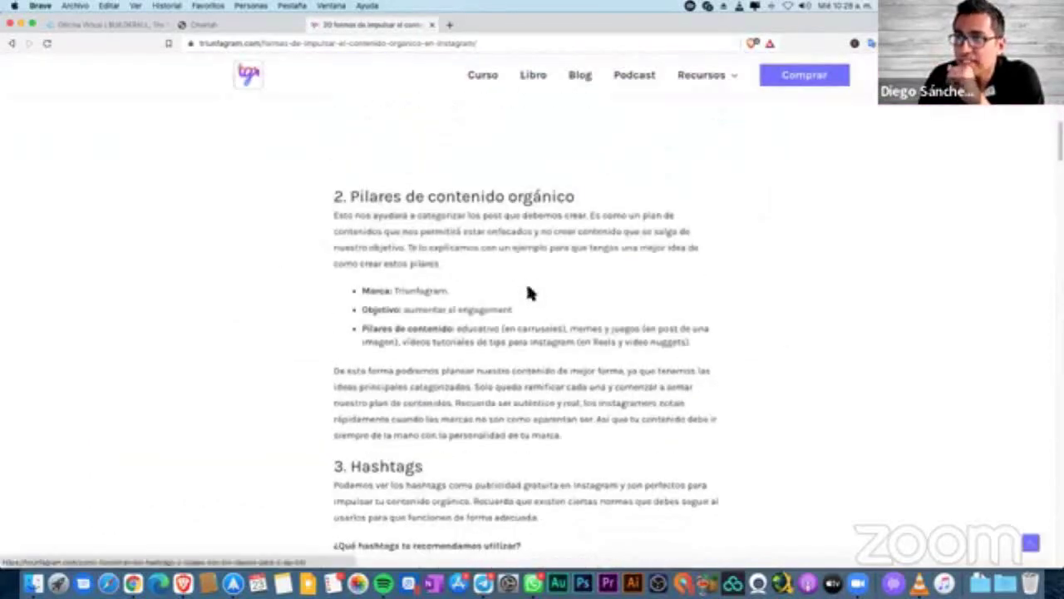
scroll(527, 290, "up", 8)
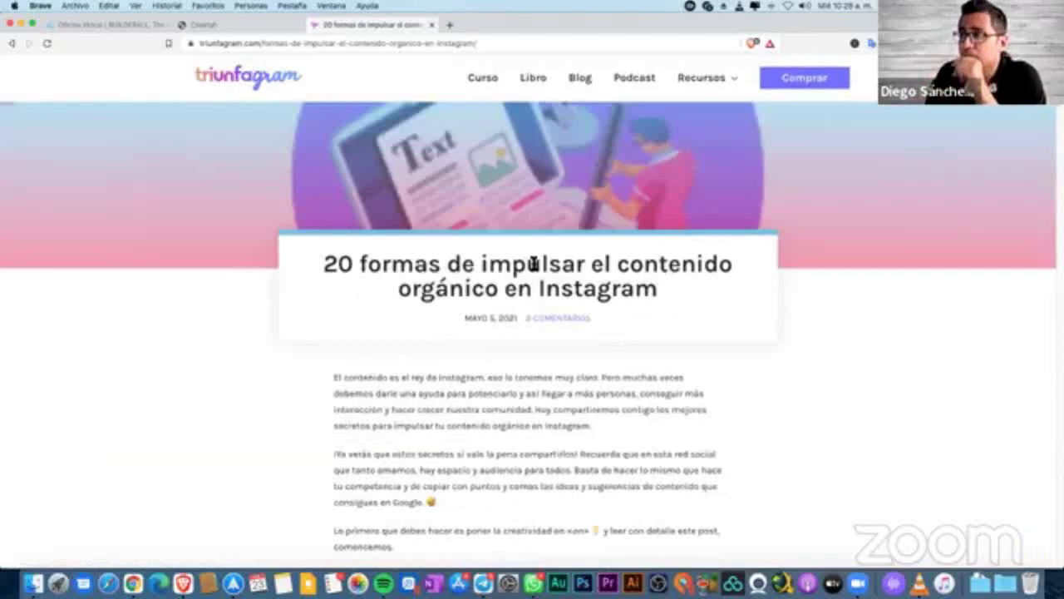
scroll(492, 228, "down", 5)
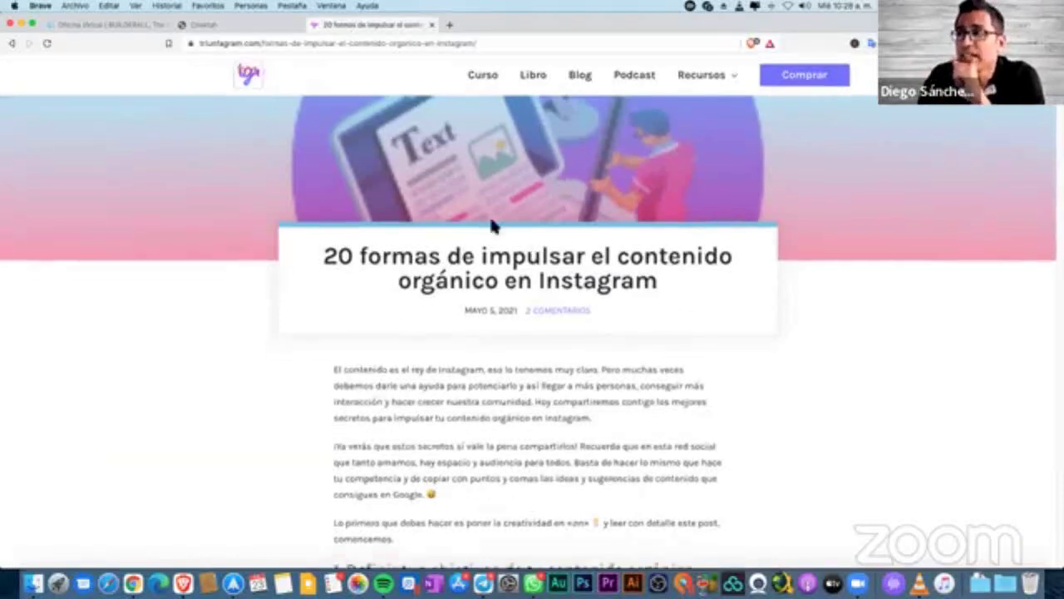
scroll(488, 225, "up", 5)
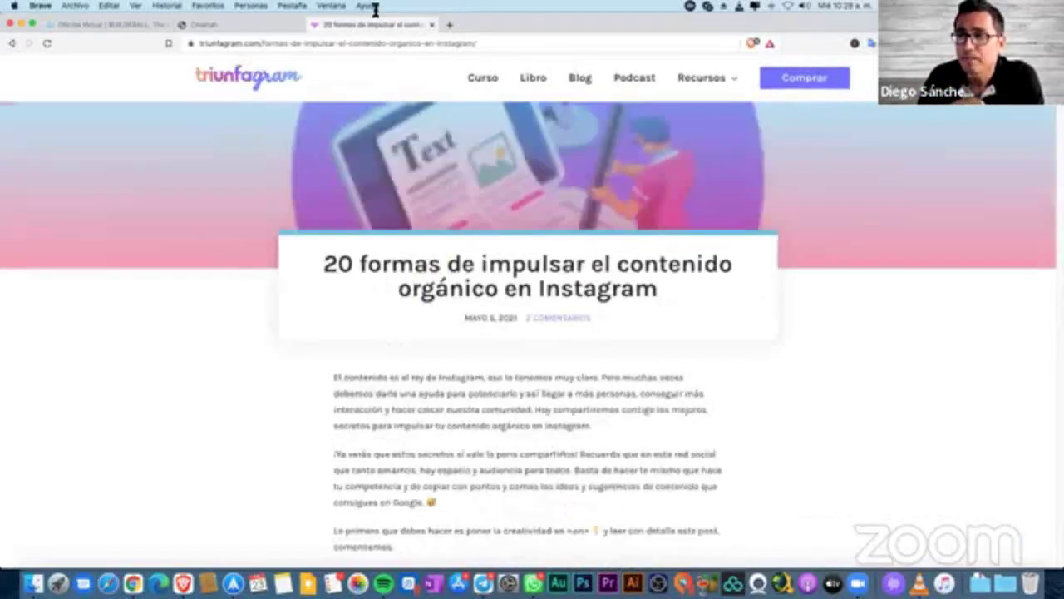
left_click(259, 45)
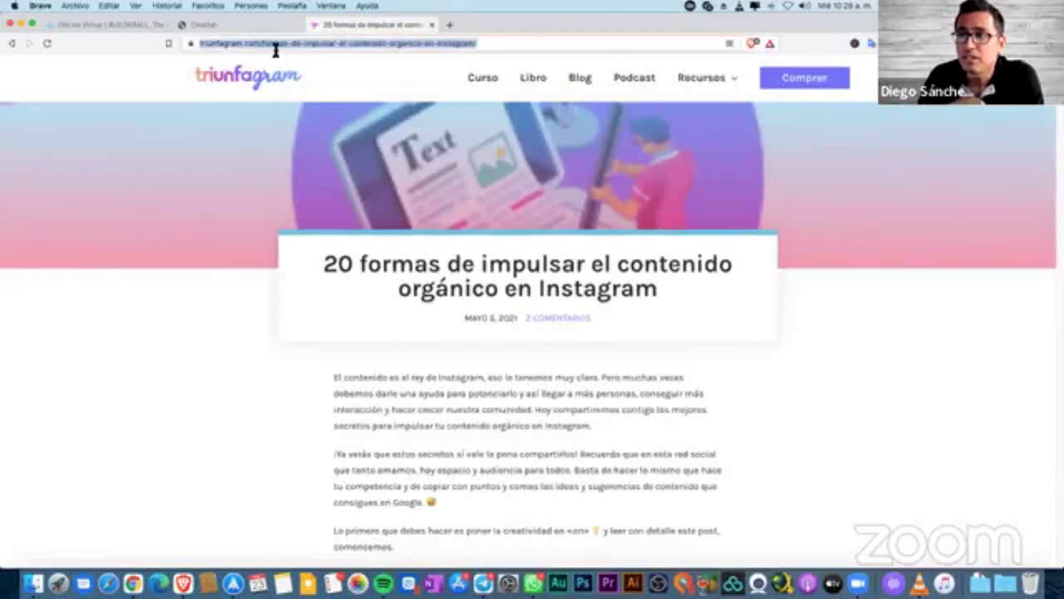
left_click(261, 44)
left_click_drag(261, 43, 209, 41)
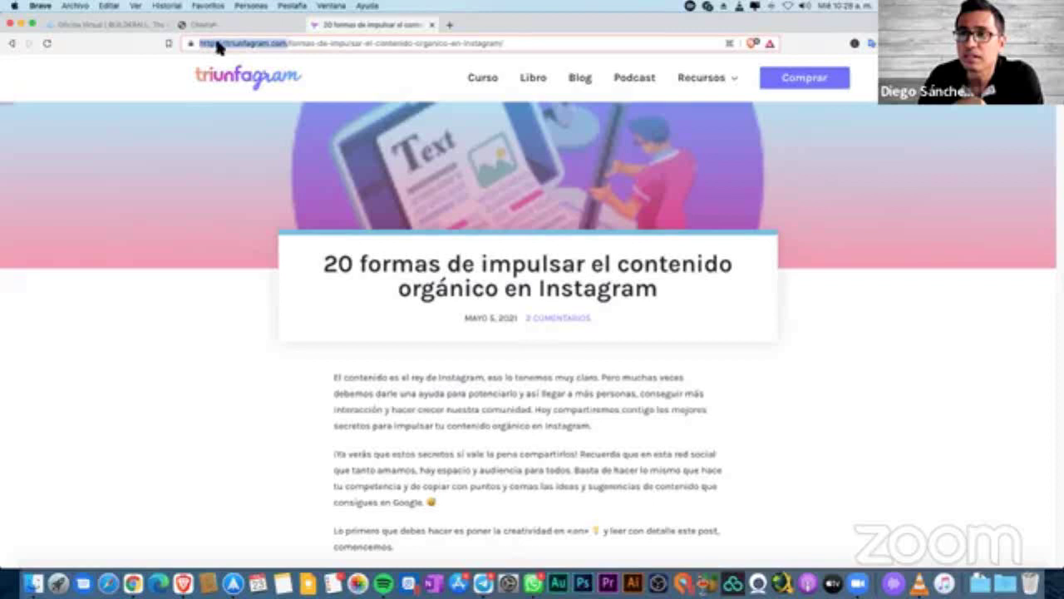
right_click(217, 44)
left_click(275, 111)
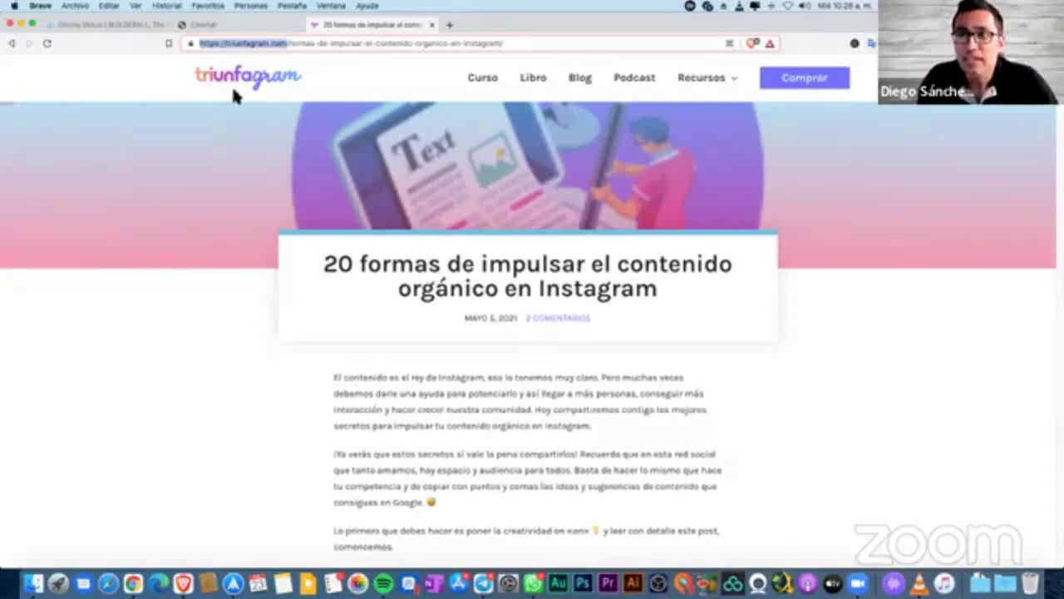
left_click(285, 43)
left_click_drag(287, 43, 195, 43)
right_click(222, 43)
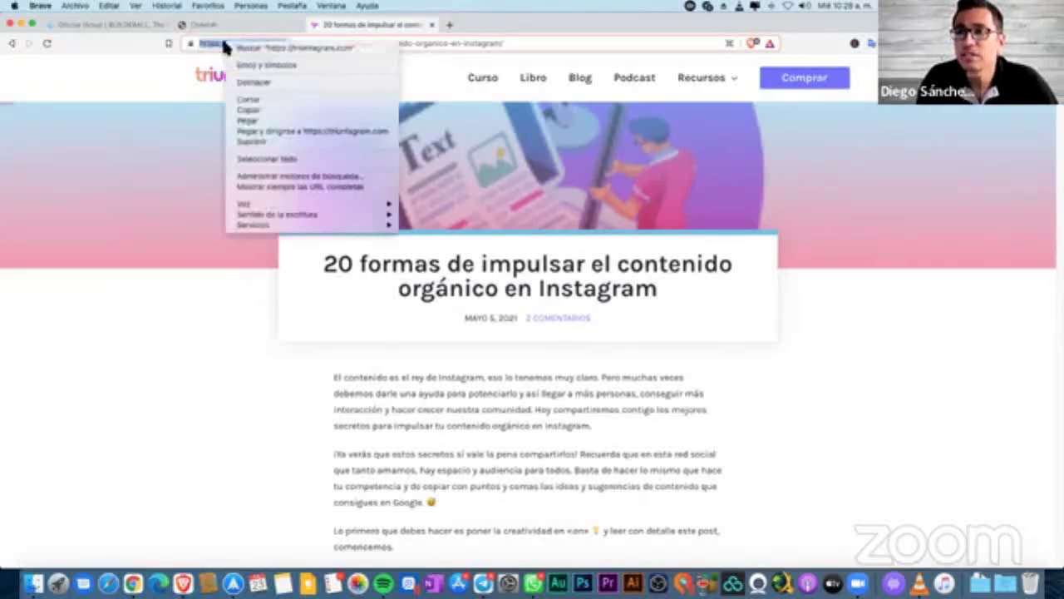
left_click(274, 110)
Open a new browser tab, search for "google" and go to Google's home page.
left_click(450, 24)
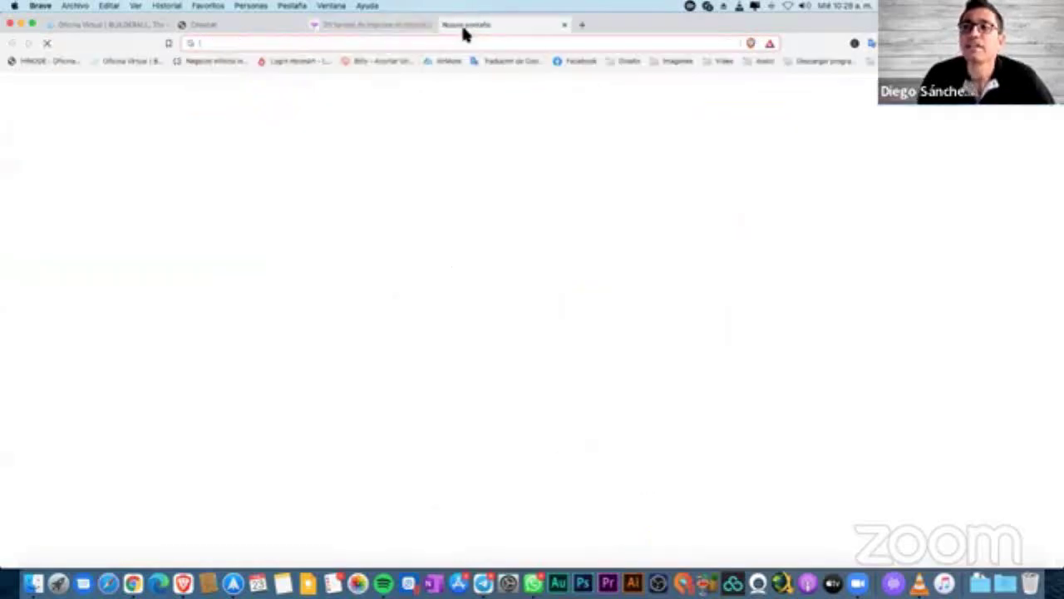
type("google")
key("Return")
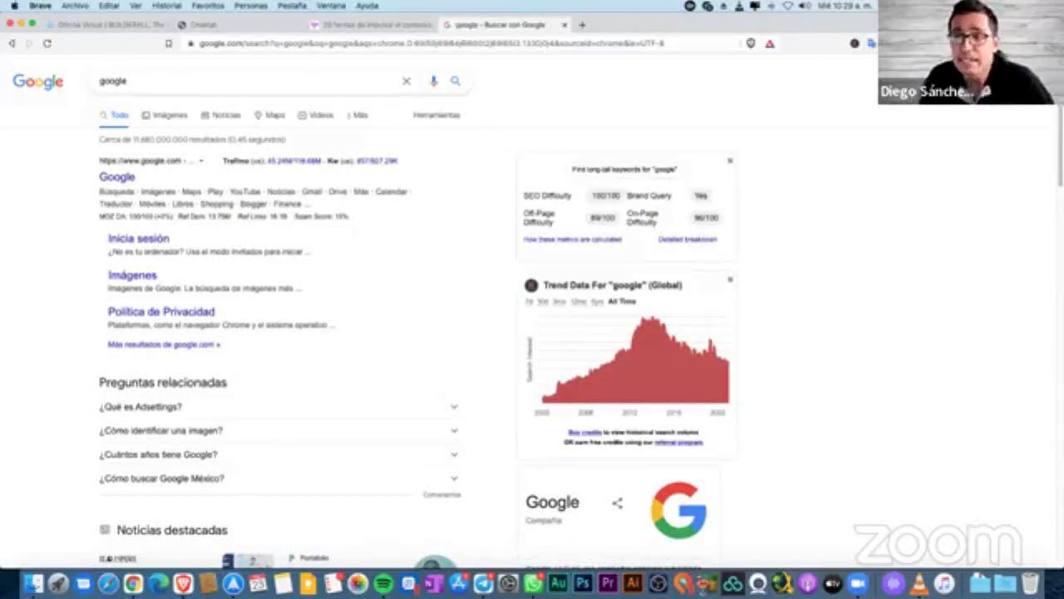
left_click(130, 178)
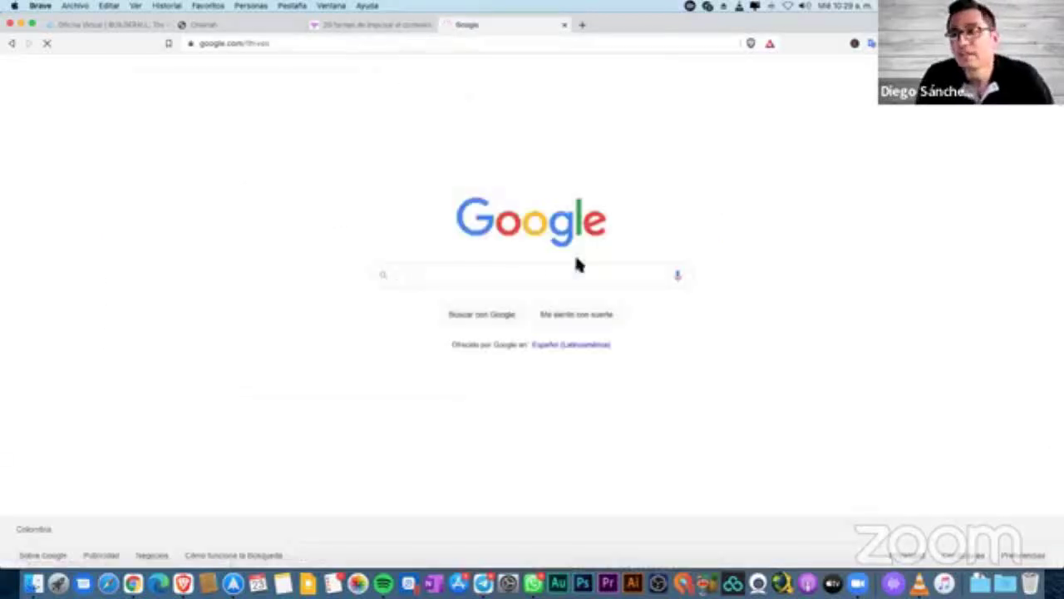
left_click(421, 270)
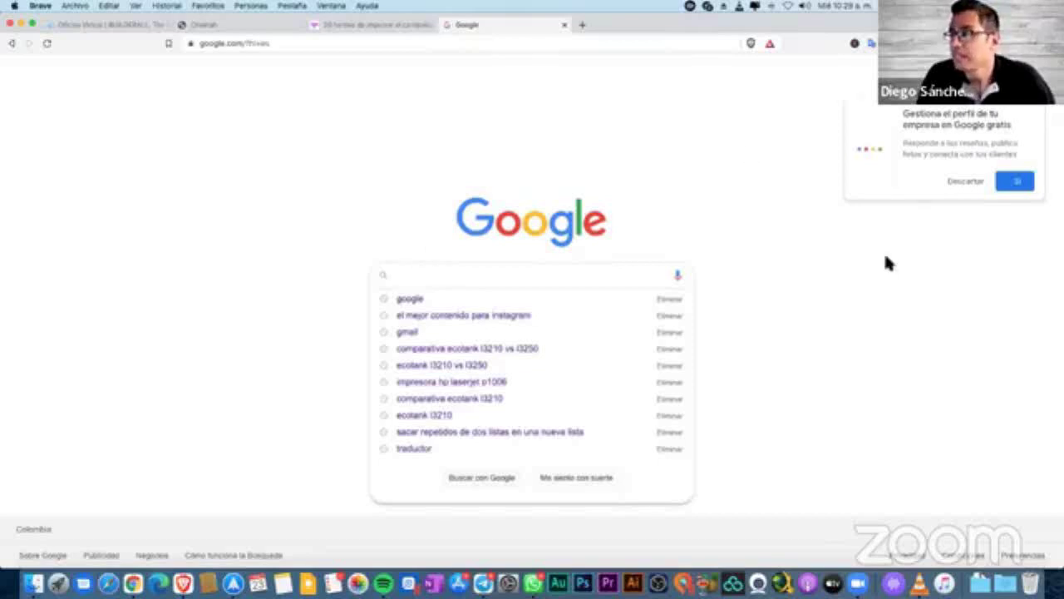
left_click(895, 183)
left_click(554, 279)
type("site:")
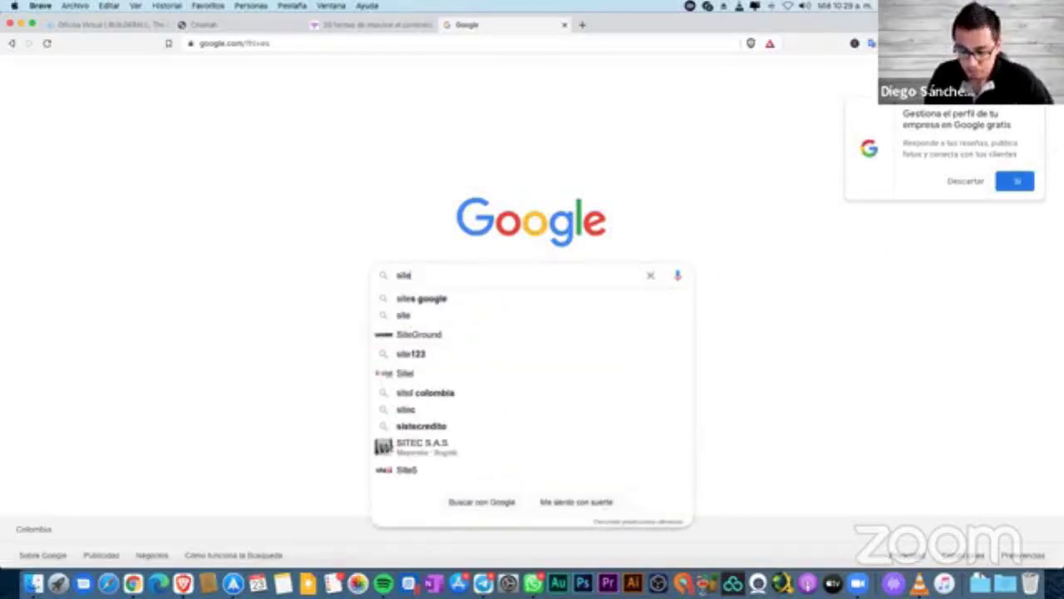
key("super+v")
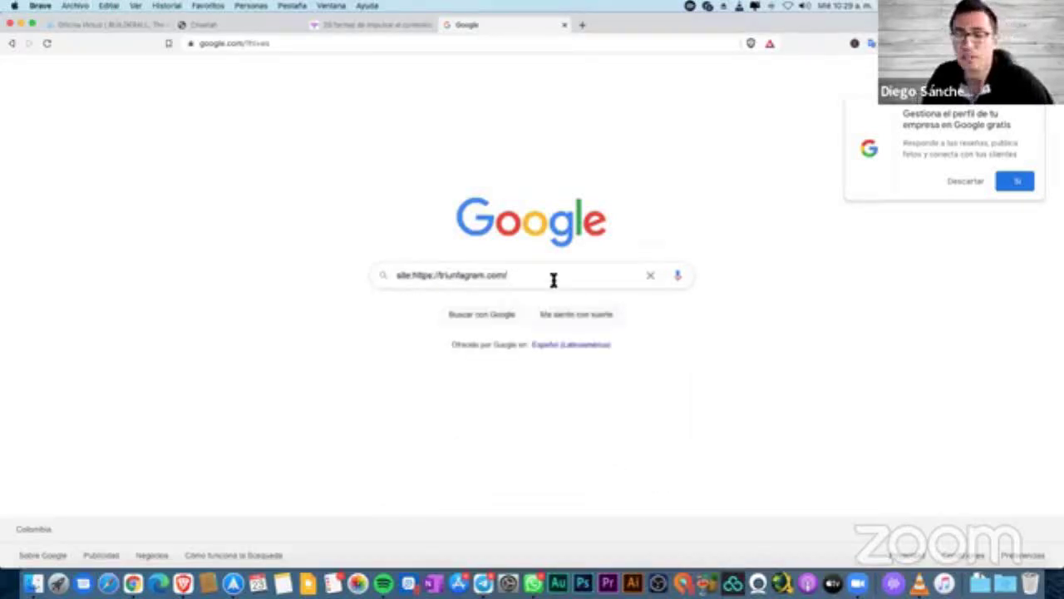
key("Return")
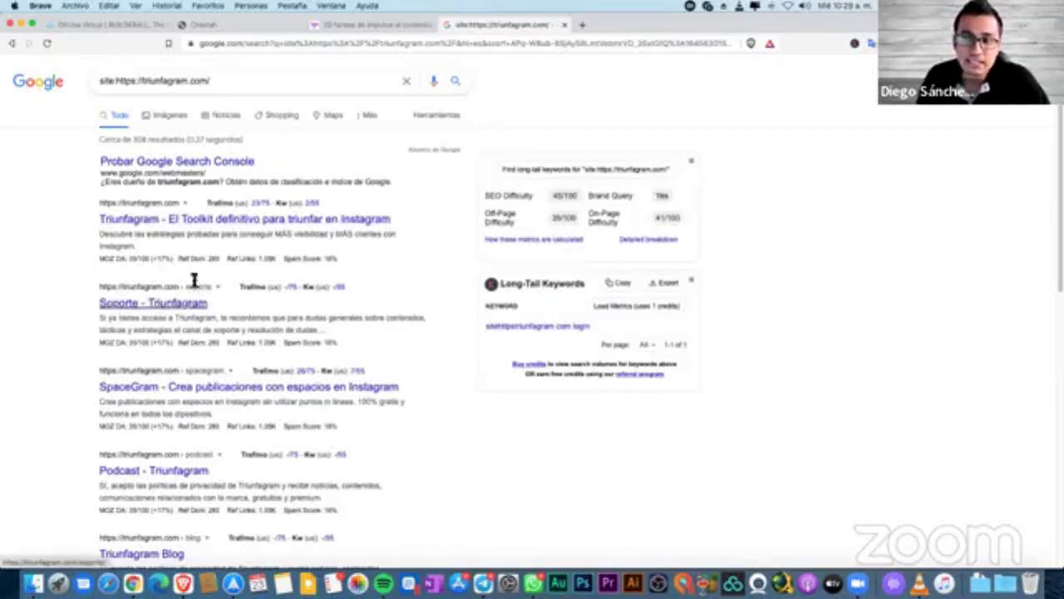
Look through the indexed pages, open "Curso - Triunfagram", review its content and return to the results.
scroll(233, 320, "down", 2)
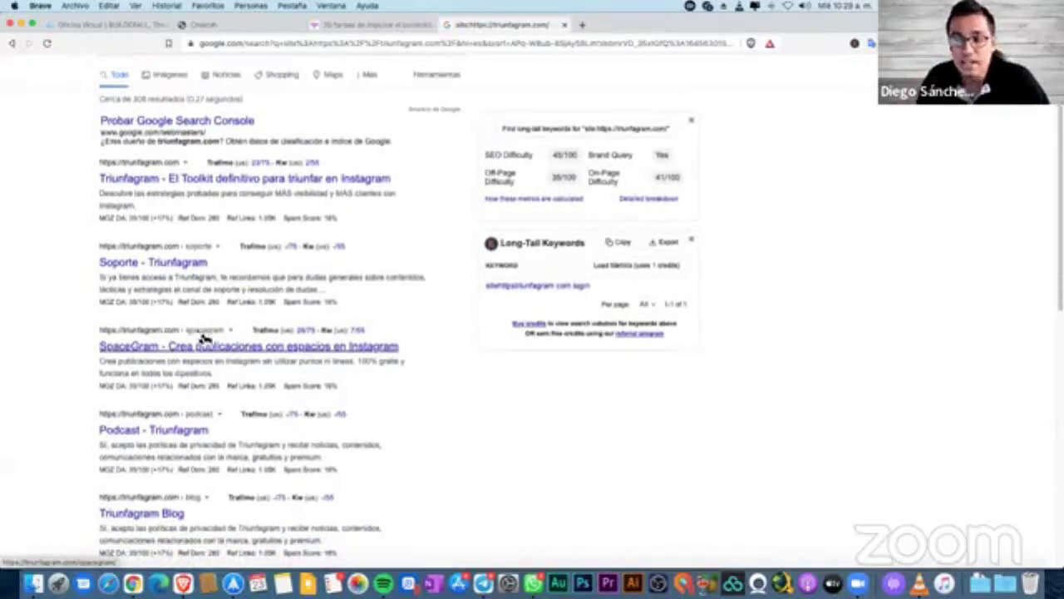
scroll(205, 336, "down", 3)
scroll(215, 378, "down", 6)
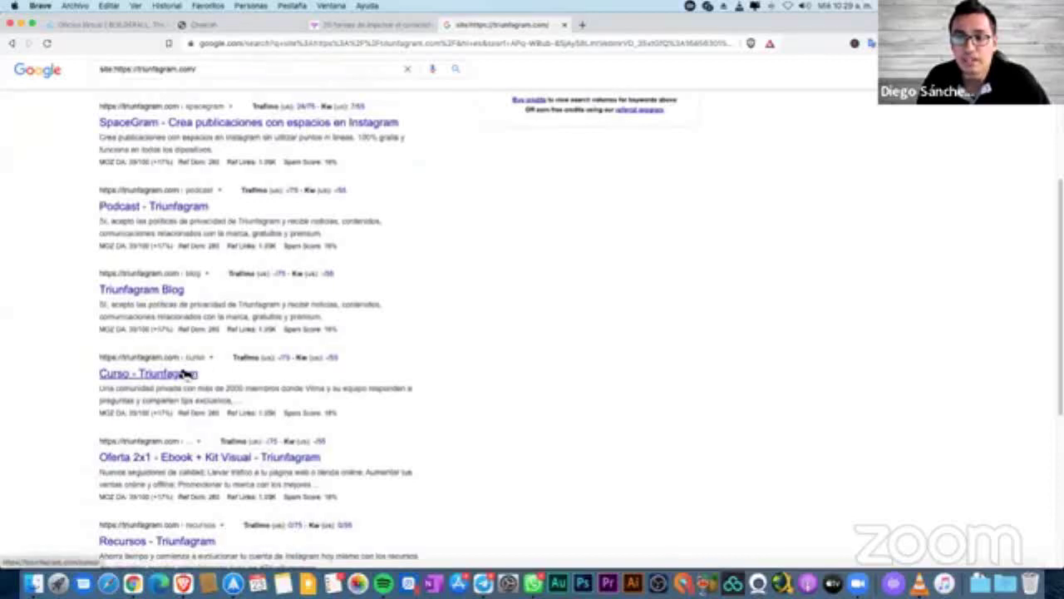
left_click(186, 374)
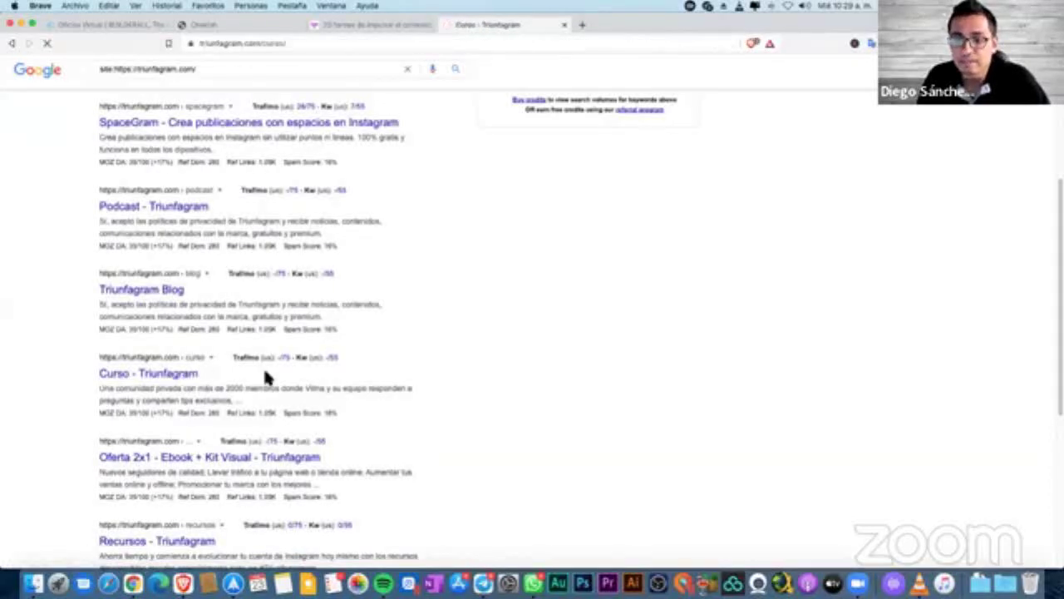
scroll(350, 358, "down", 6)
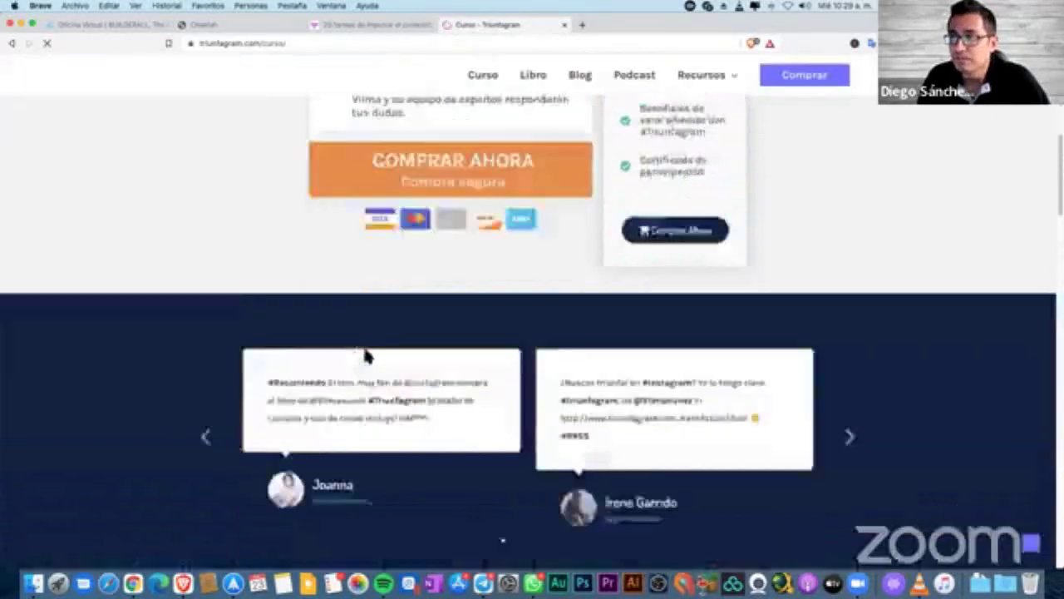
scroll(367, 355, "down", 3)
scroll(369, 354, "up", 10)
left_click(14, 46)
Open the "Submissions - Triunfagram" result to check its content and return to the results.
scroll(265, 372, "down", 2)
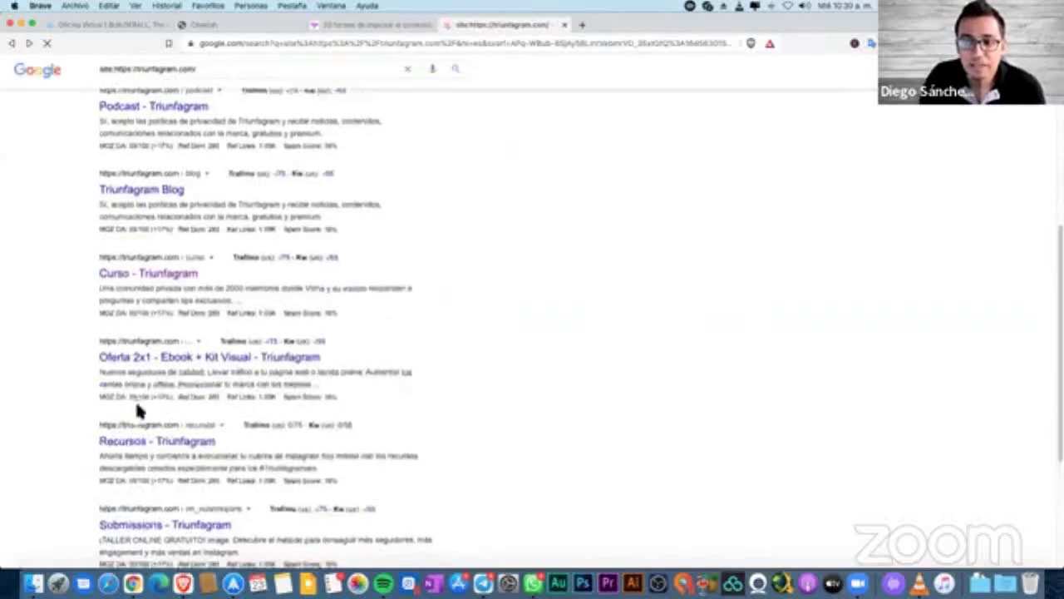
mouse_move(121, 420)
scroll(36, 444, "down", 3)
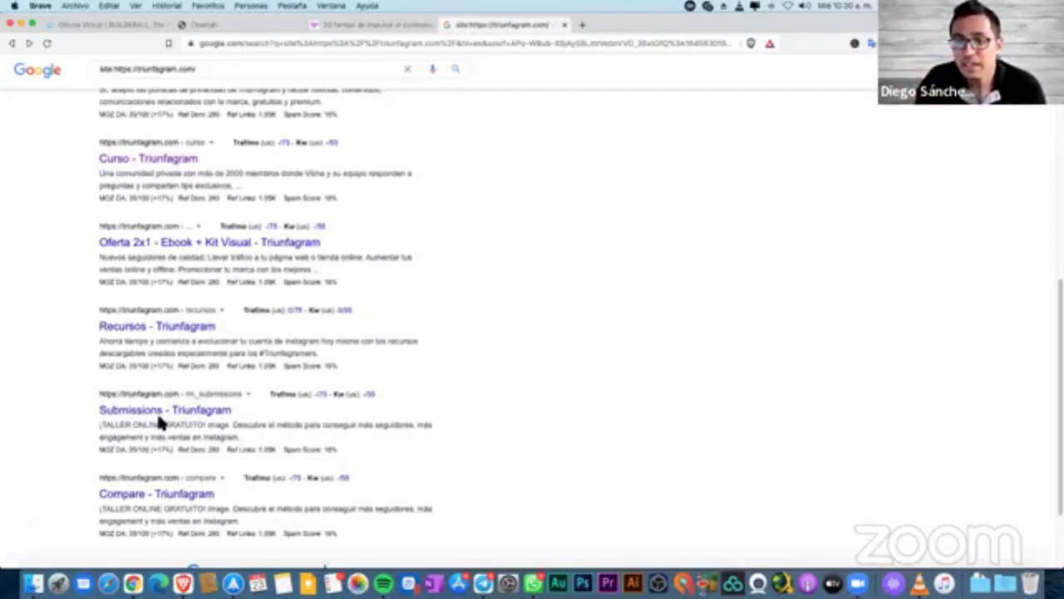
left_click(214, 413)
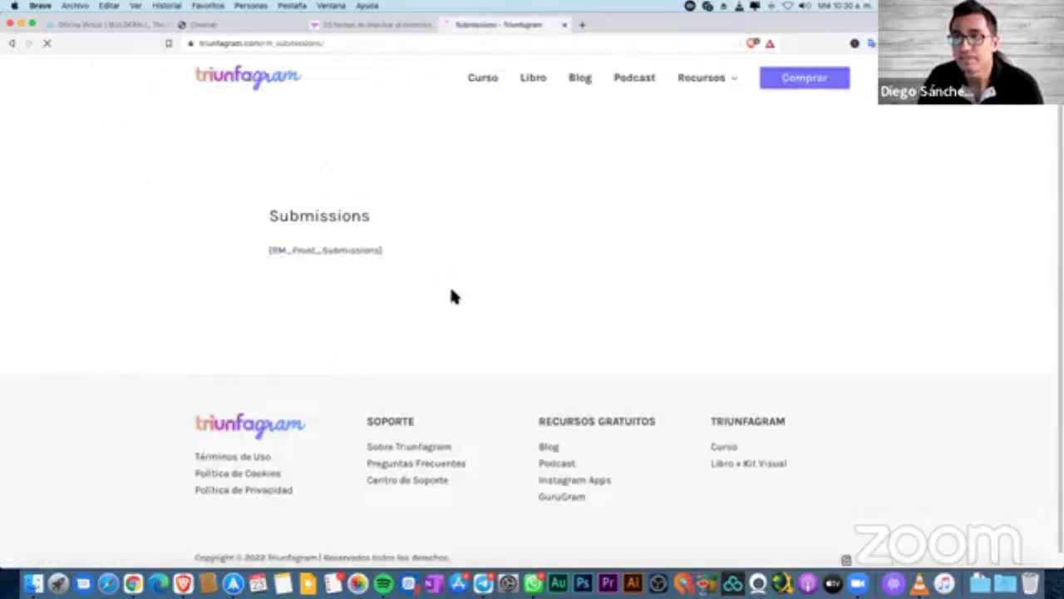
left_click(13, 46)
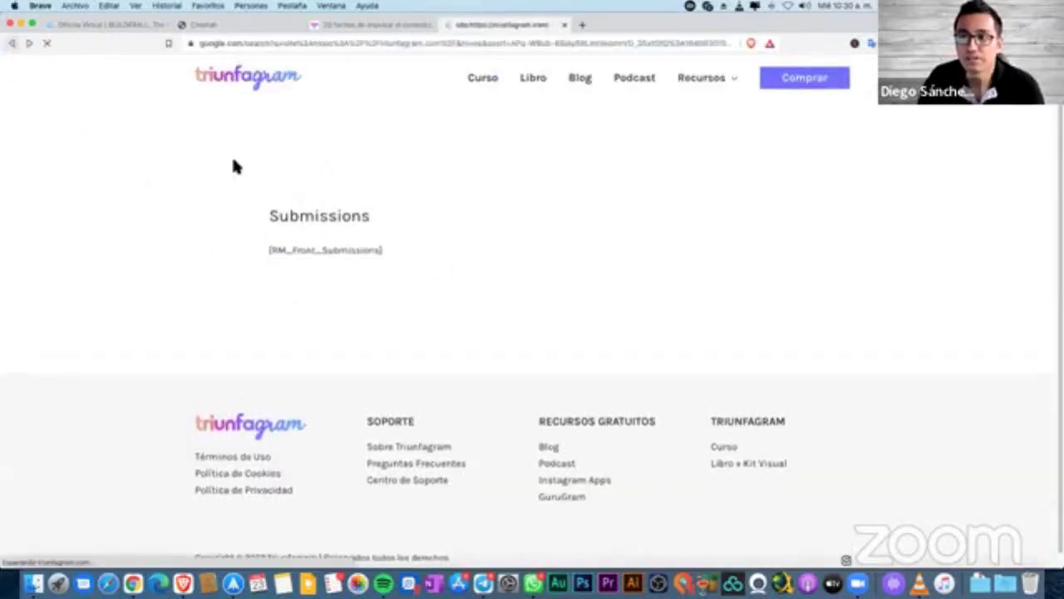
Go to page 2 of the results, open "Archivos: ClickFunnels - Triunfagram", check it and return to the results.
scroll(266, 333, "down", 5)
scroll(277, 359, "down", 3)
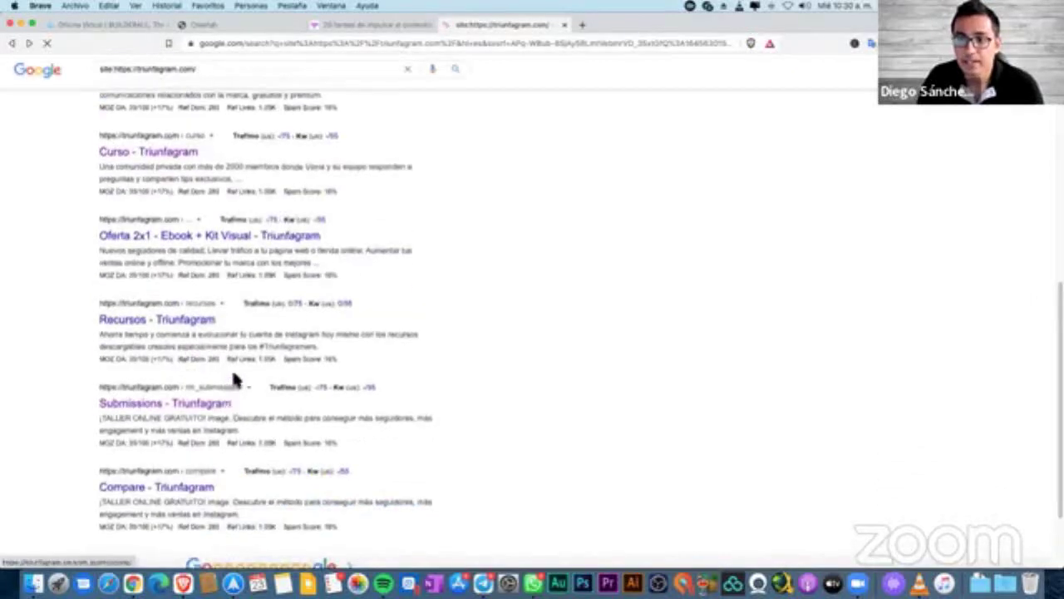
scroll(233, 378, "down", 3)
left_click(221, 469)
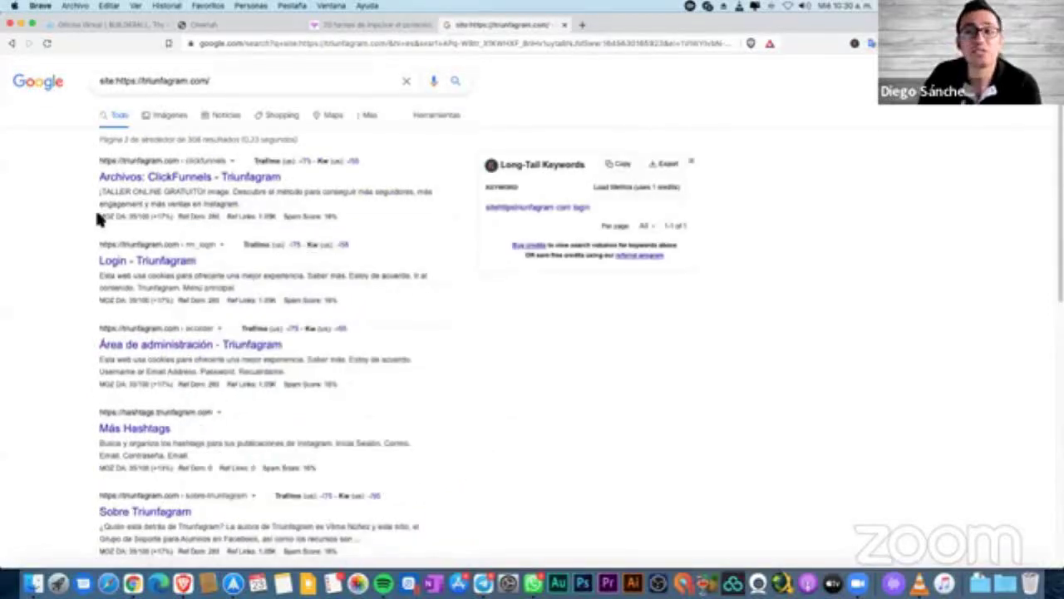
left_click(177, 182)
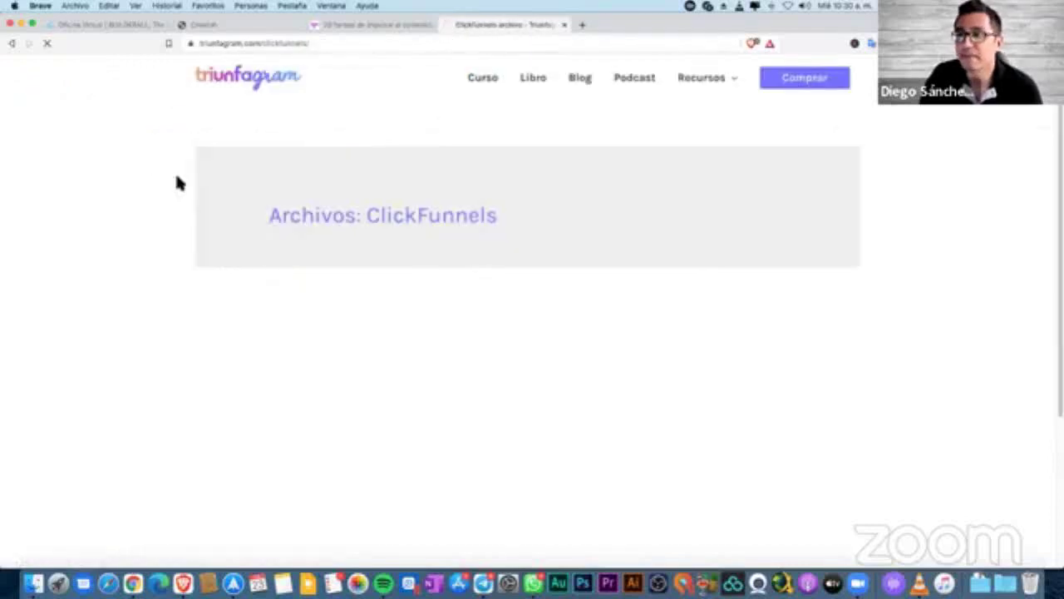
scroll(487, 233, "down", 5)
scroll(458, 247, "up", 5)
left_click(13, 44)
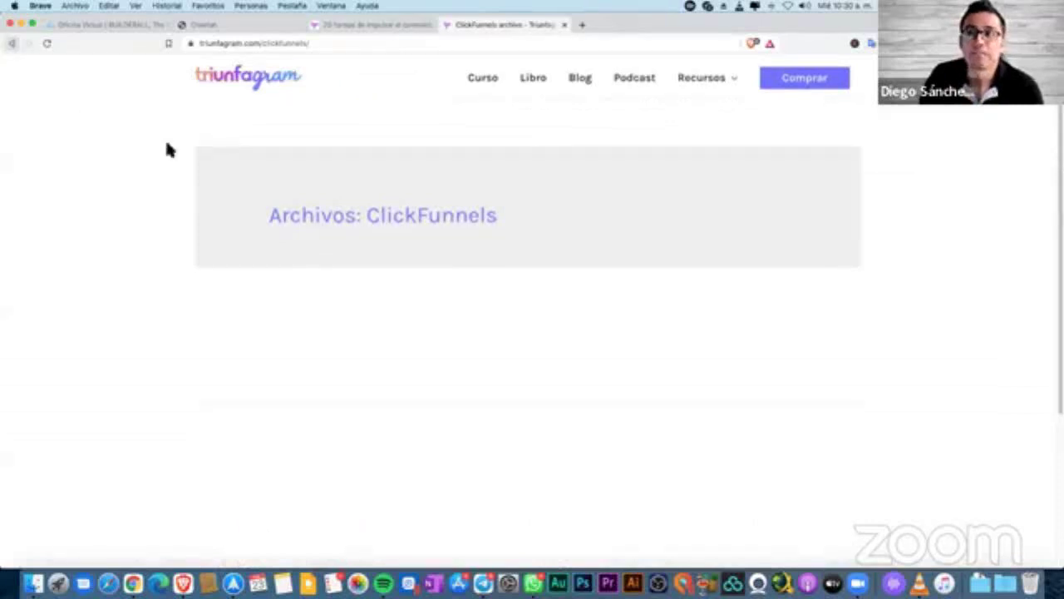
Examine the remaining indexed Triunfagram pages listed on page 2 of the results.
scroll(299, 258, "down", 1)
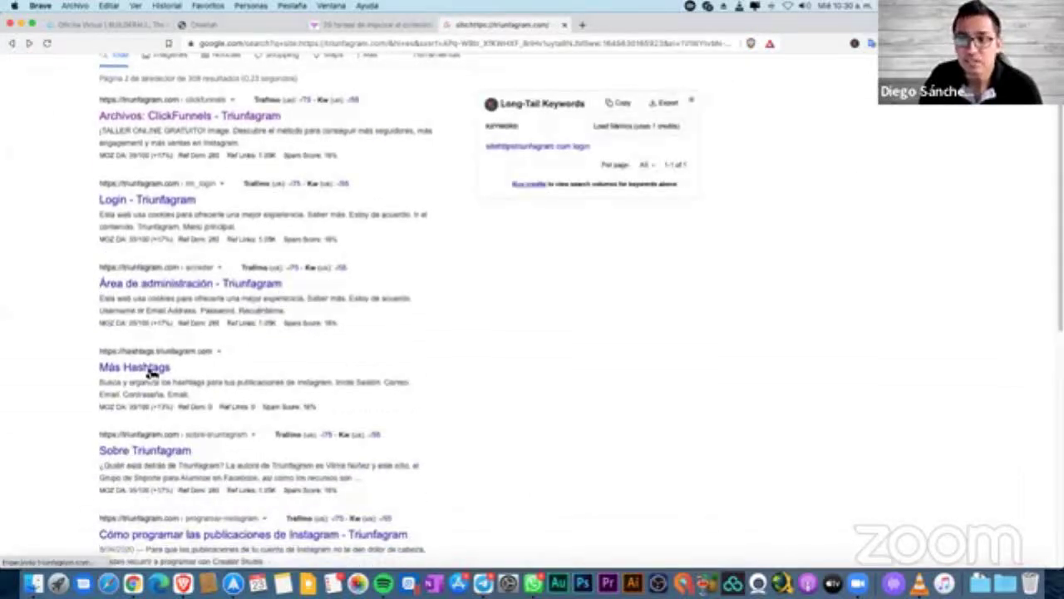
scroll(150, 366, "down", 1)
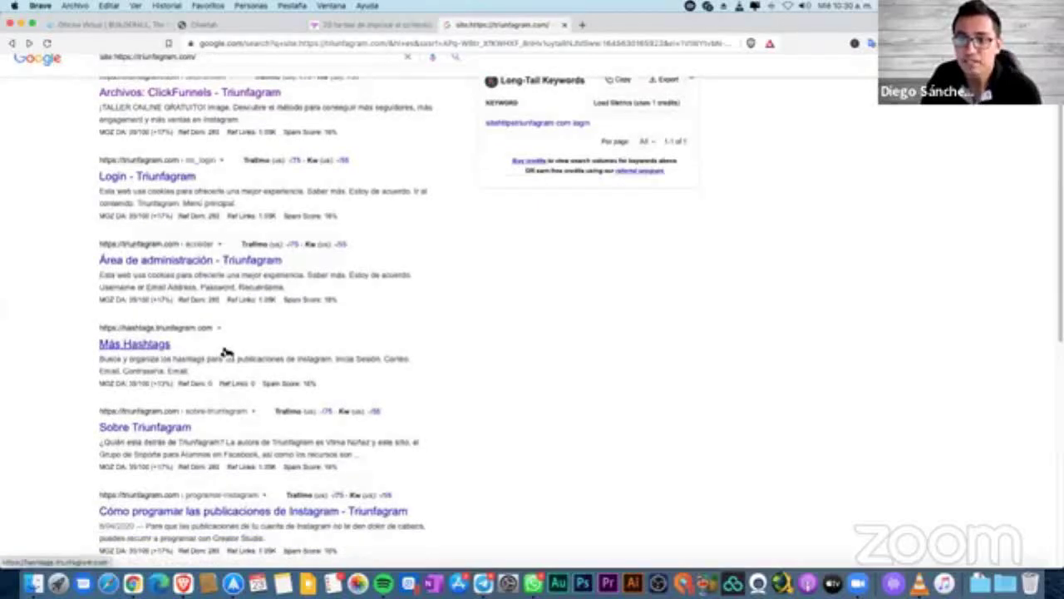
scroll(225, 351, "down", 3)
scroll(232, 350, "down", 1)
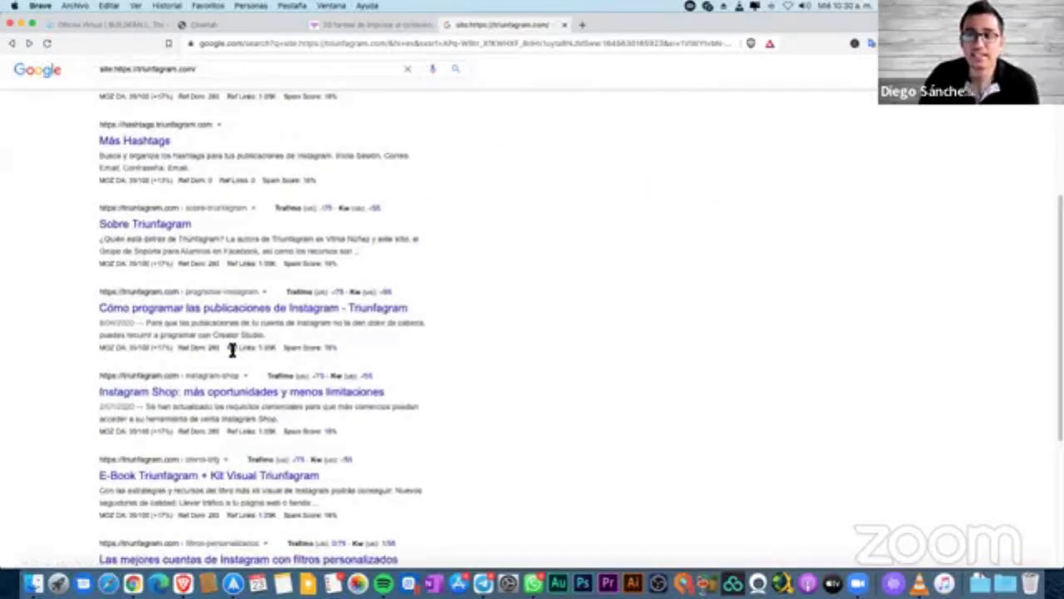
scroll(233, 350, "down", 2)
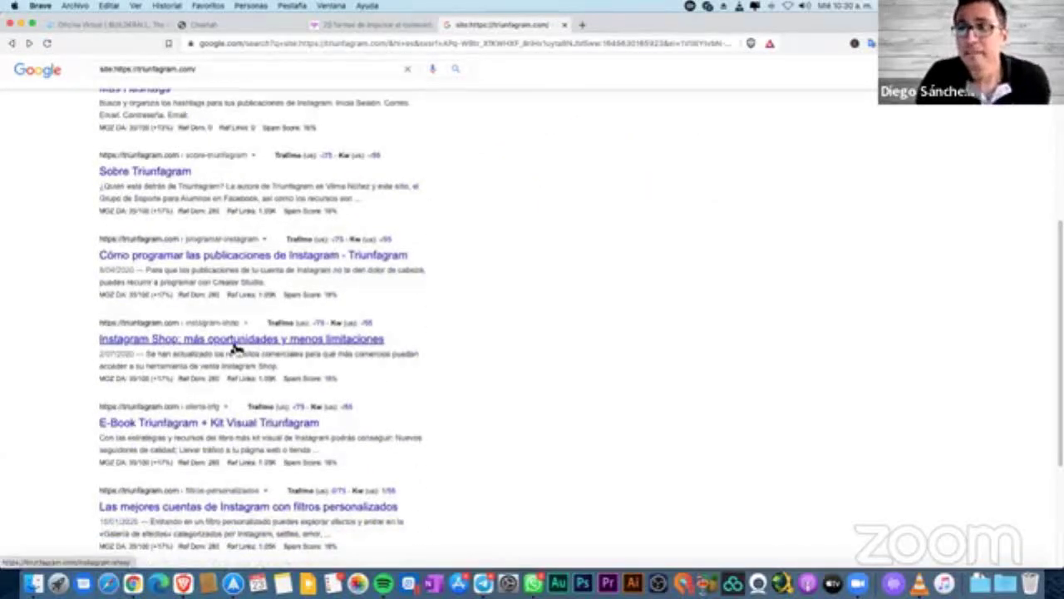
scroll(238, 316, "up", 7)
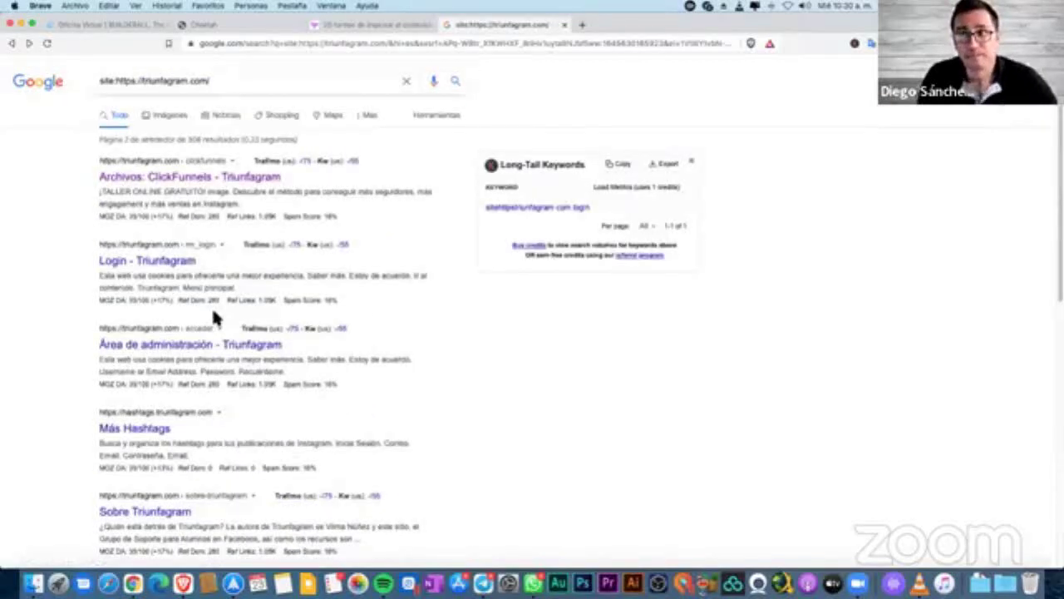
Switch between the Cheetah site and the Google results to compare the confirmation page with the indexed pages.
left_click(243, 28)
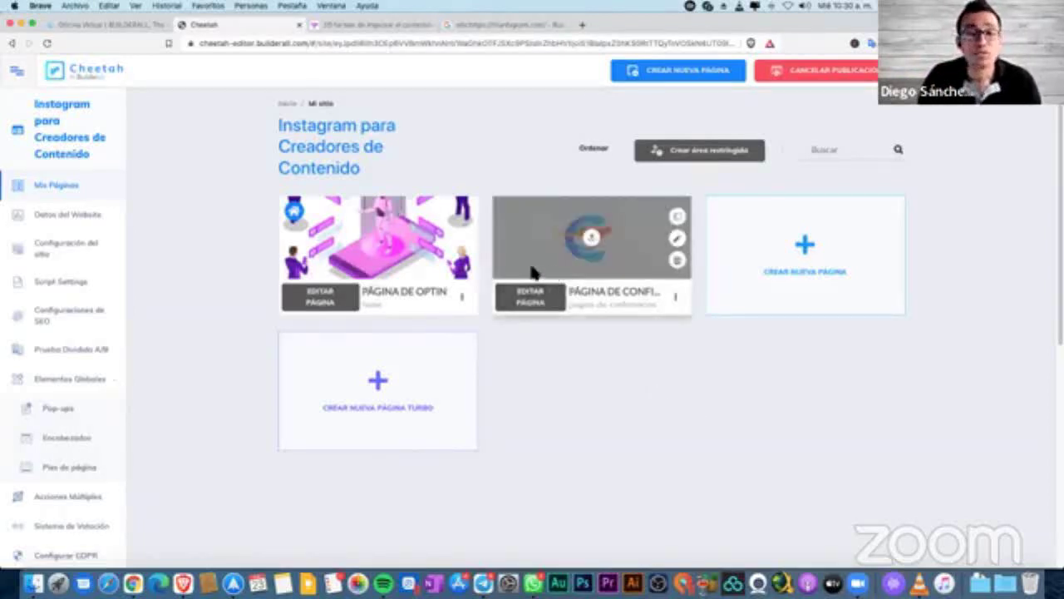
left_click(508, 28)
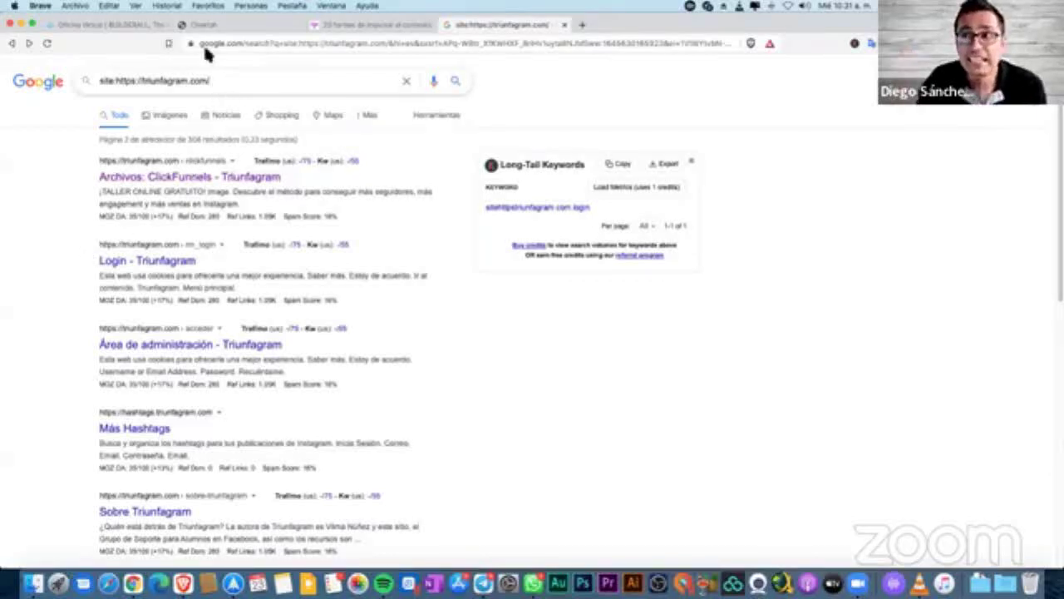
left_click(231, 26)
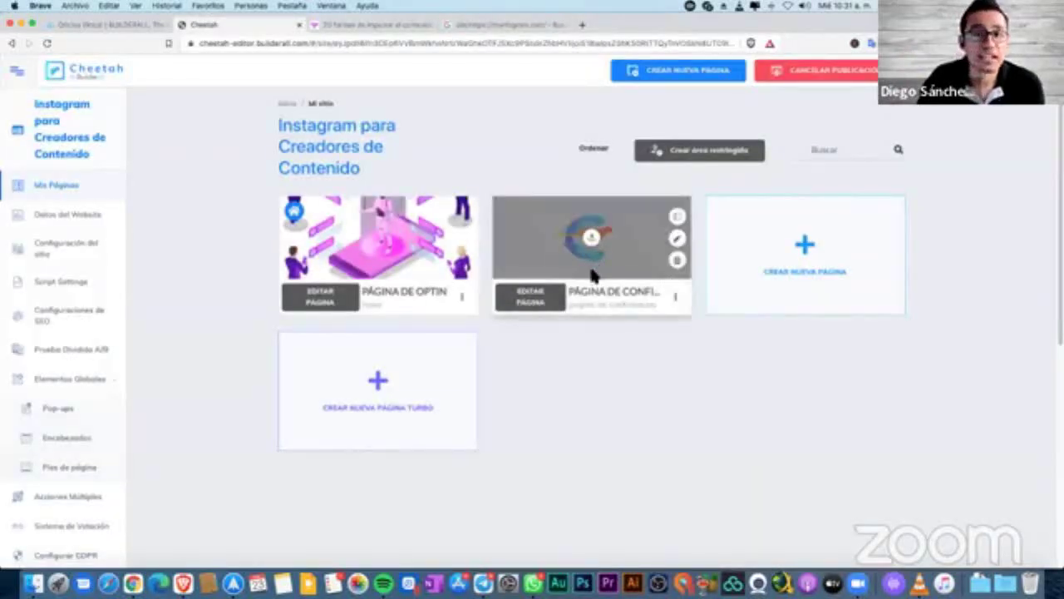
mouse_move(601, 293)
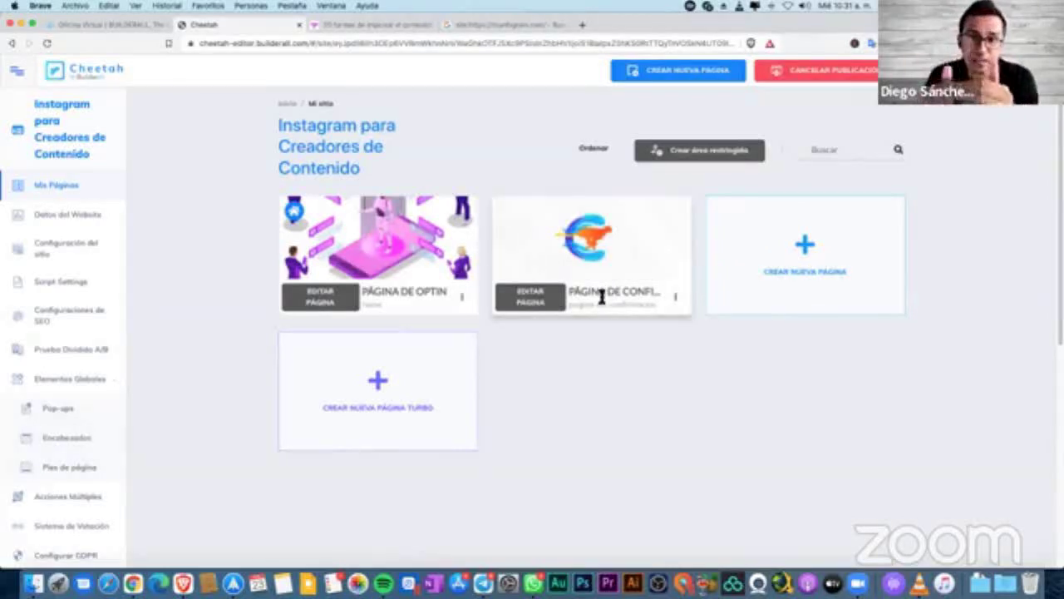
Highlight the site: query in the Google results, and close the search and article tabs to return to the Cheetah pages.
left_click(426, 27)
left_click(479, 26)
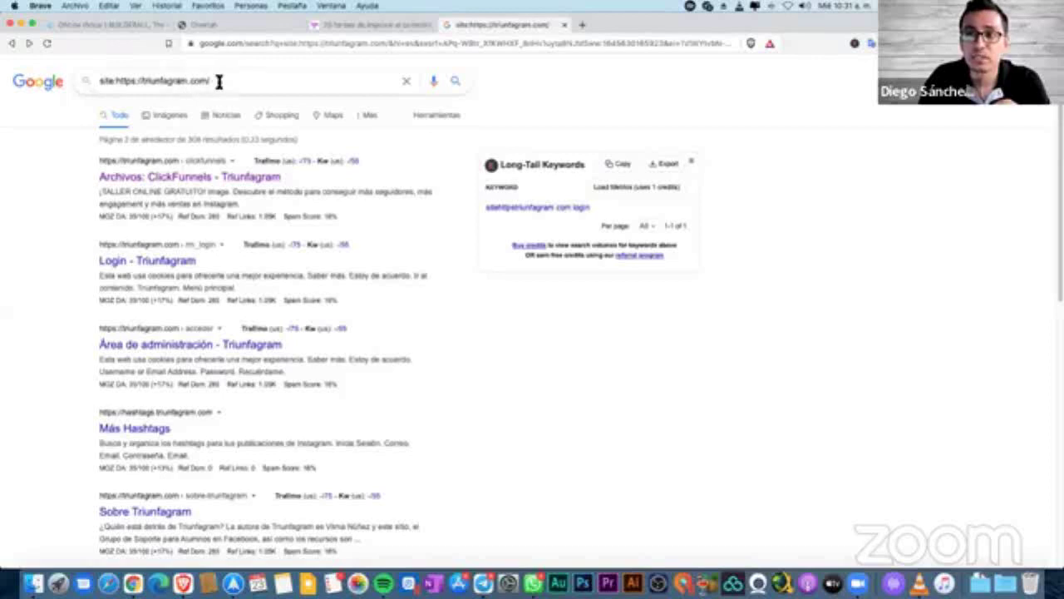
left_click_drag(219, 80, 105, 78)
left_click(156, 81)
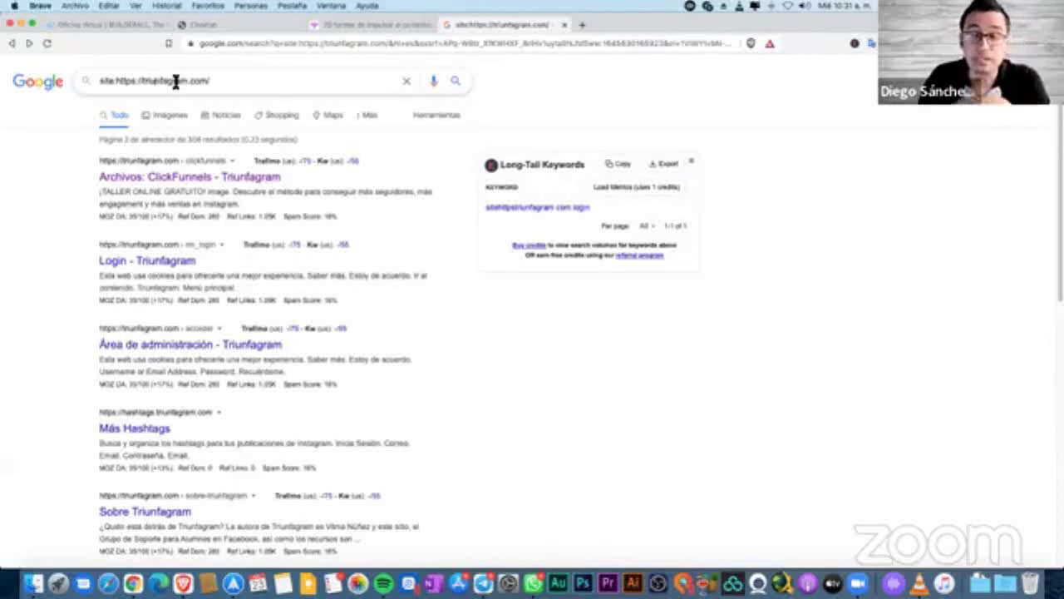
left_click(564, 25)
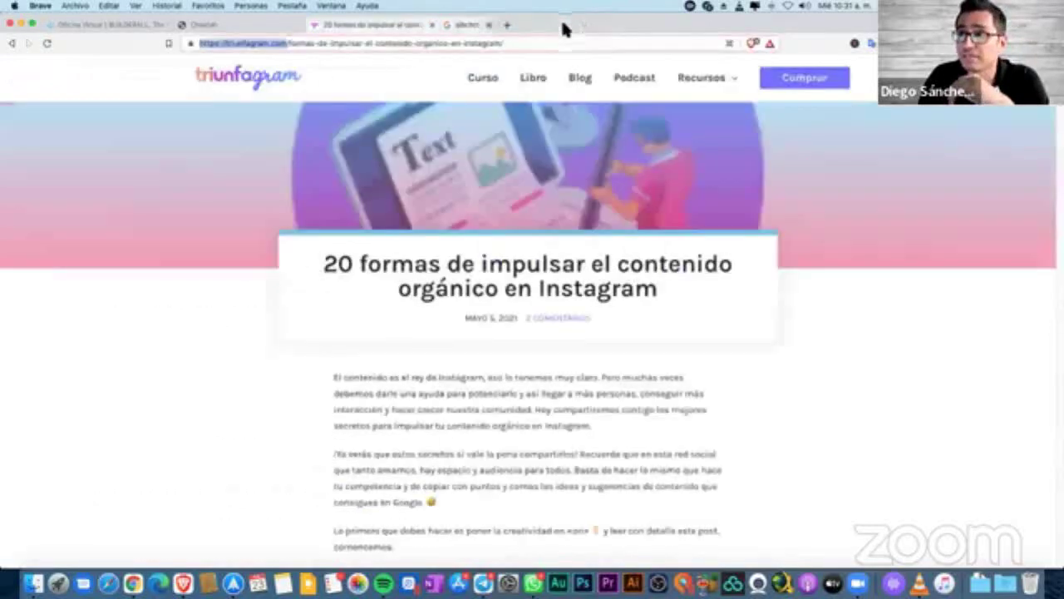
left_click(432, 25)
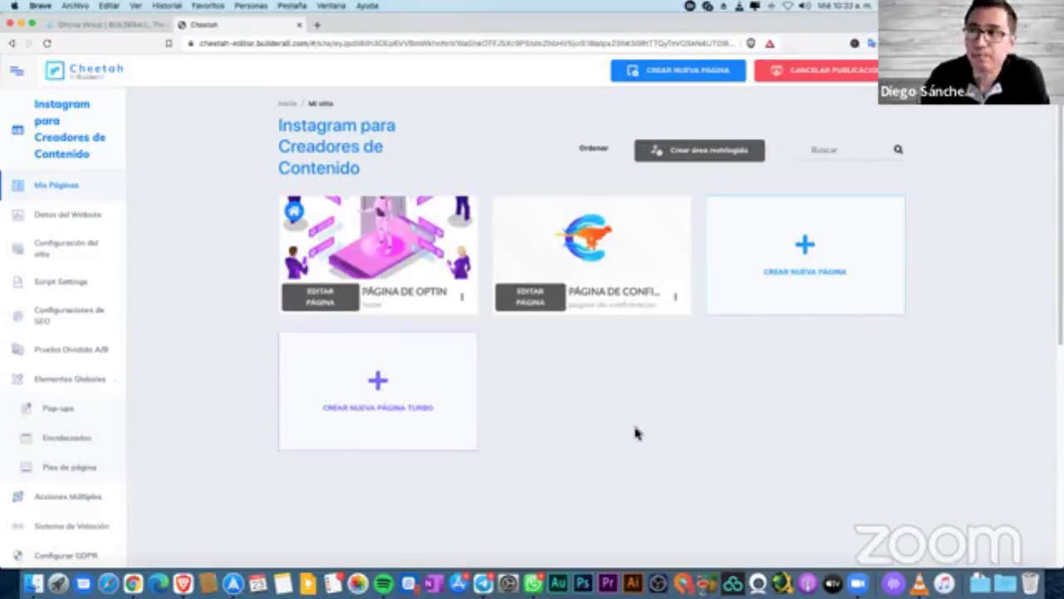
Open a new browser tab and bring up the Google Search Console website.
left_click(317, 25)
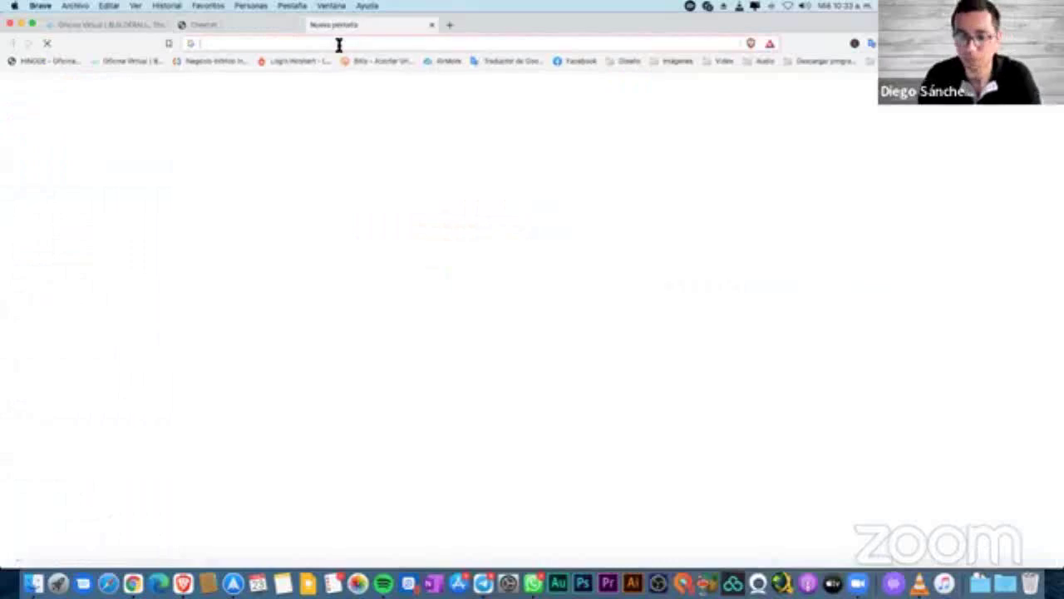
type("google scho")
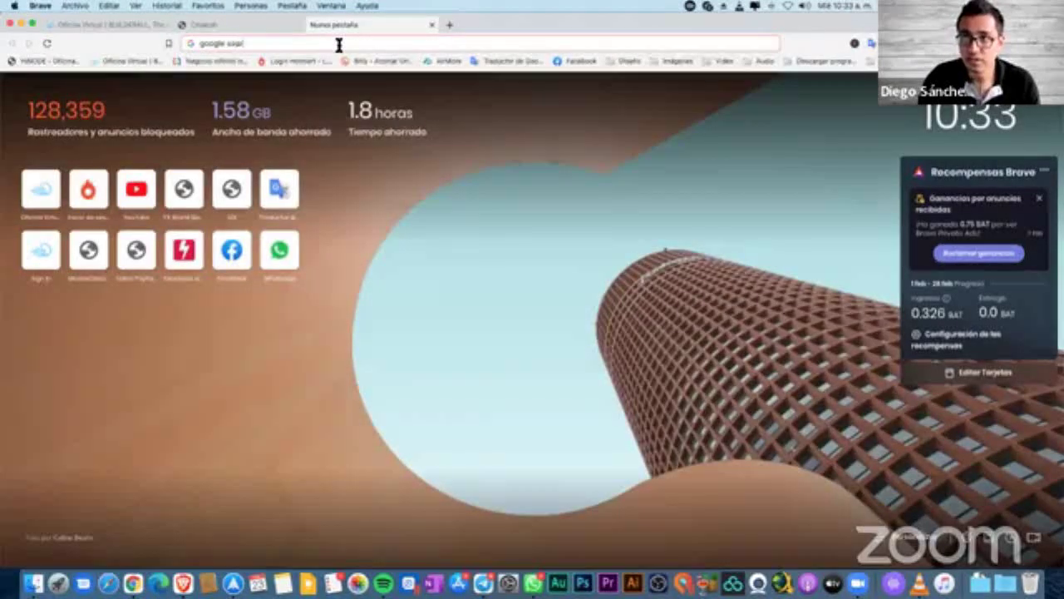
type("ch console")
key("Return")
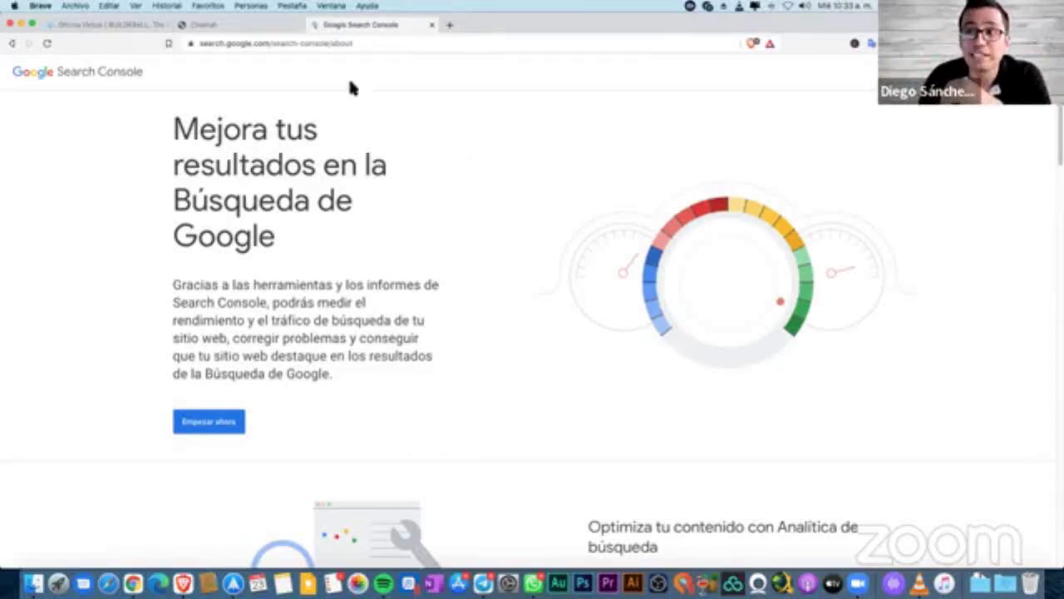
left_click(356, 43)
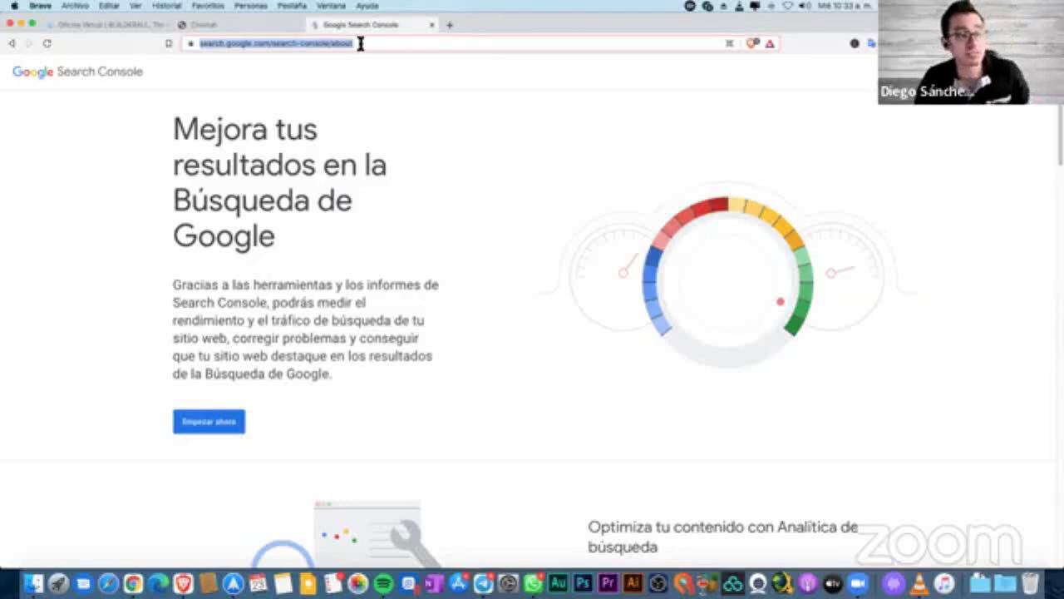
type("site")
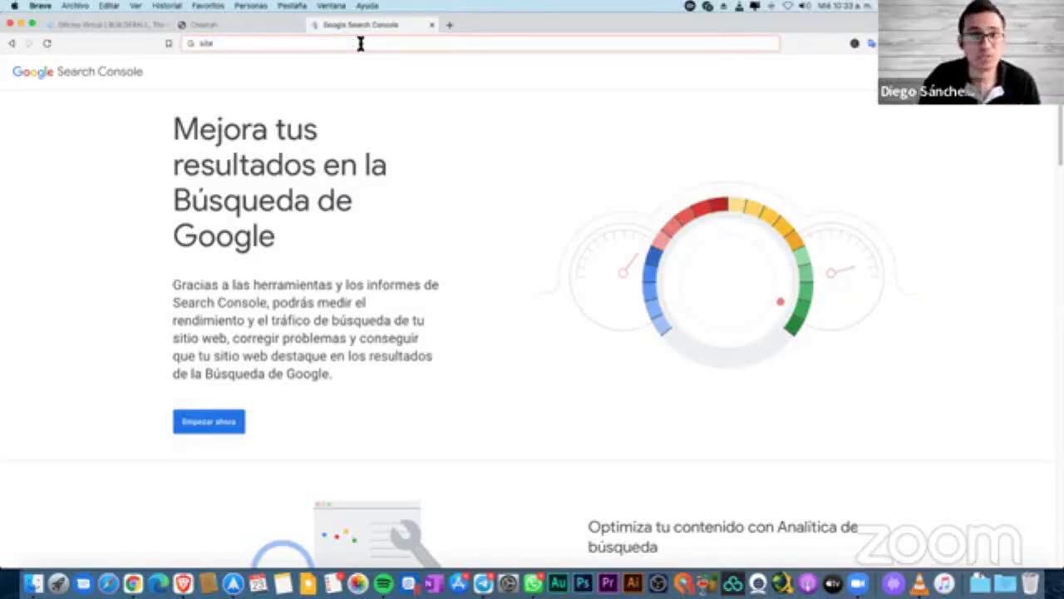
type(":")
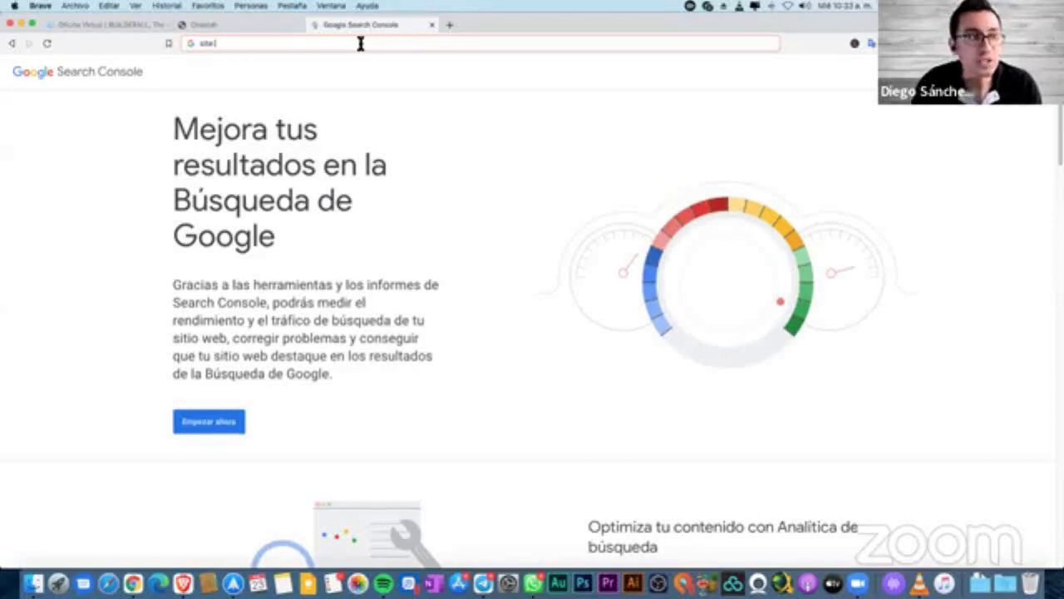
type("https://")
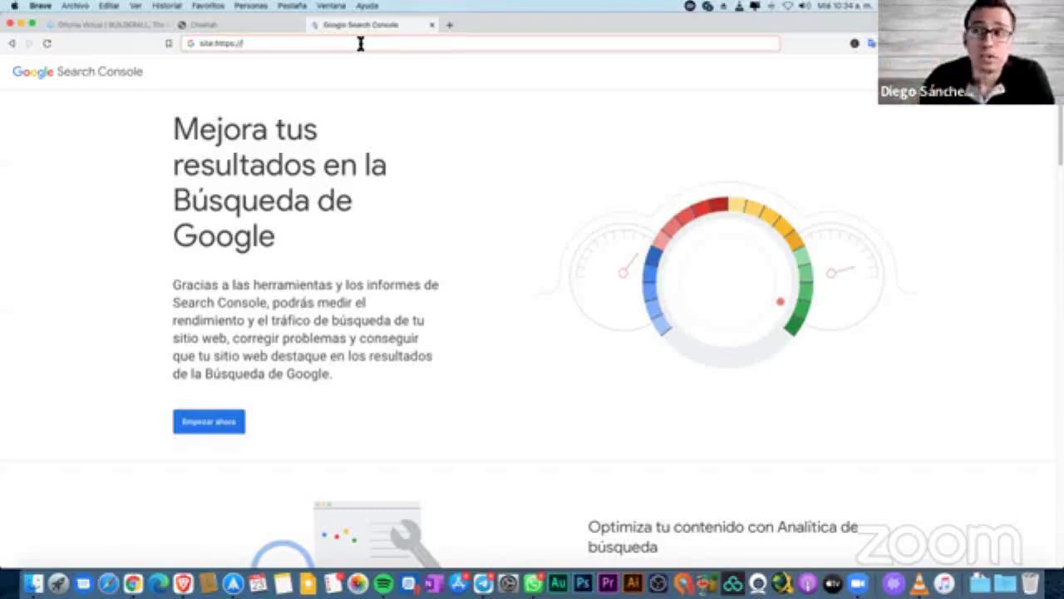
Return to the Cheetah site's pages and highlight the URL slug of the confirmation page.
left_click(275, 25)
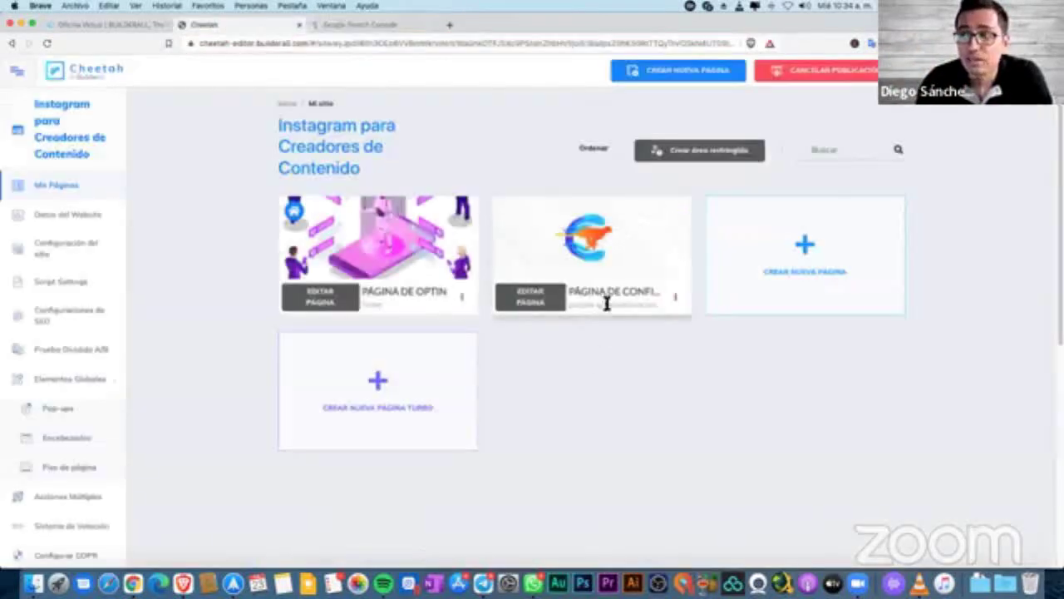
double_click(598, 305)
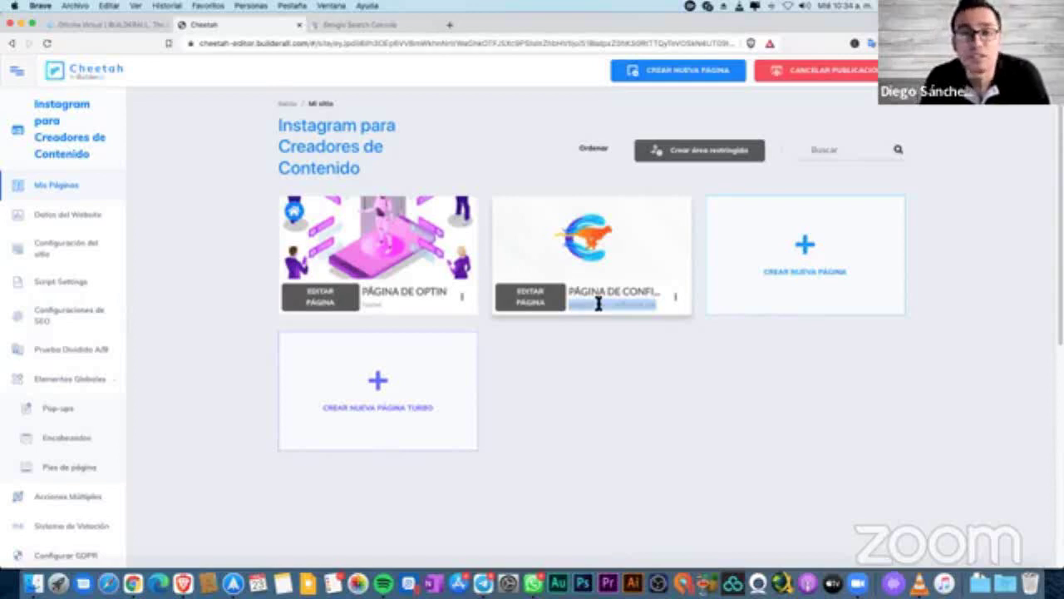
left_click(587, 400)
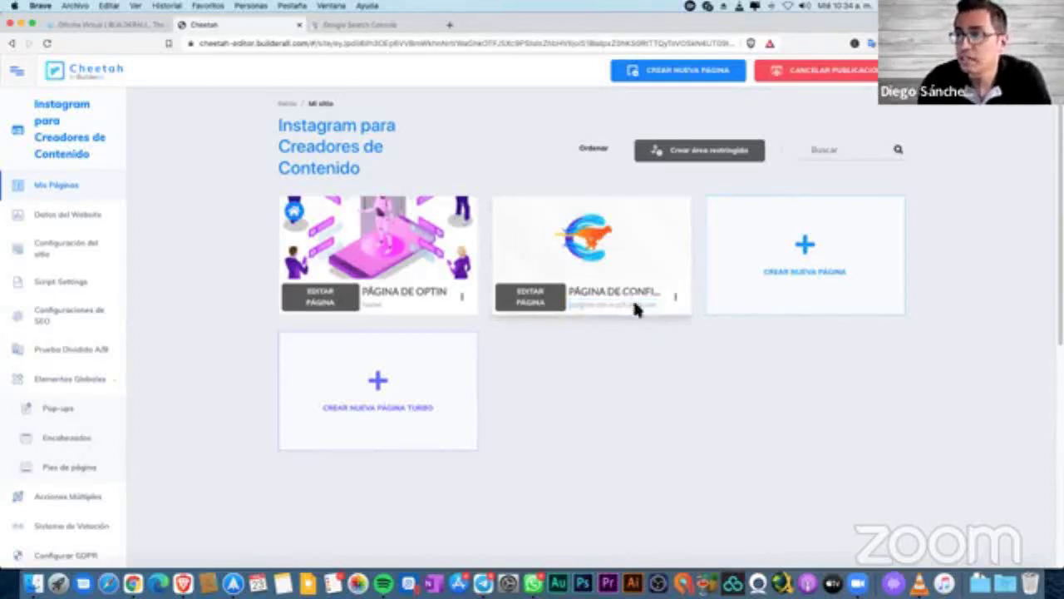
Try a numbered suffix on the confirmation page's URL, check its noindex setting, and remove the suffix before returning to the page list.
left_click(676, 298)
left_click(671, 327)
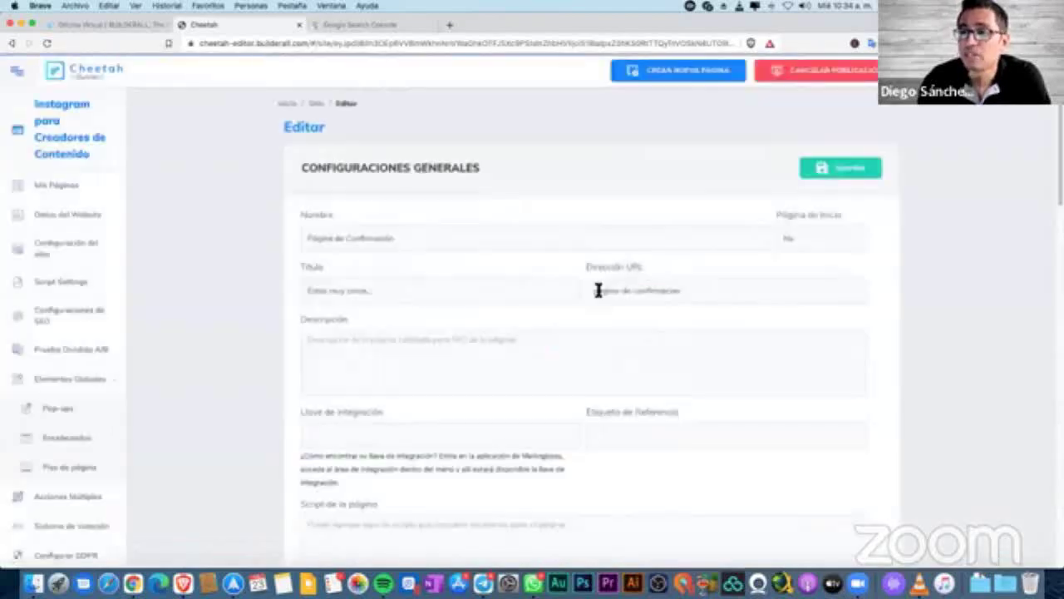
left_click(669, 291)
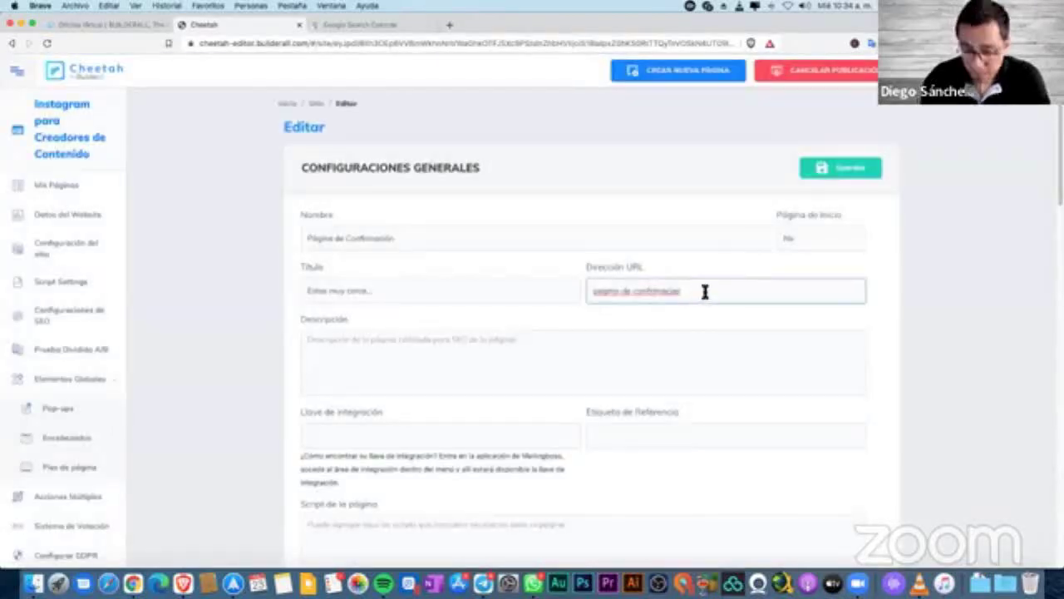
type("-2")
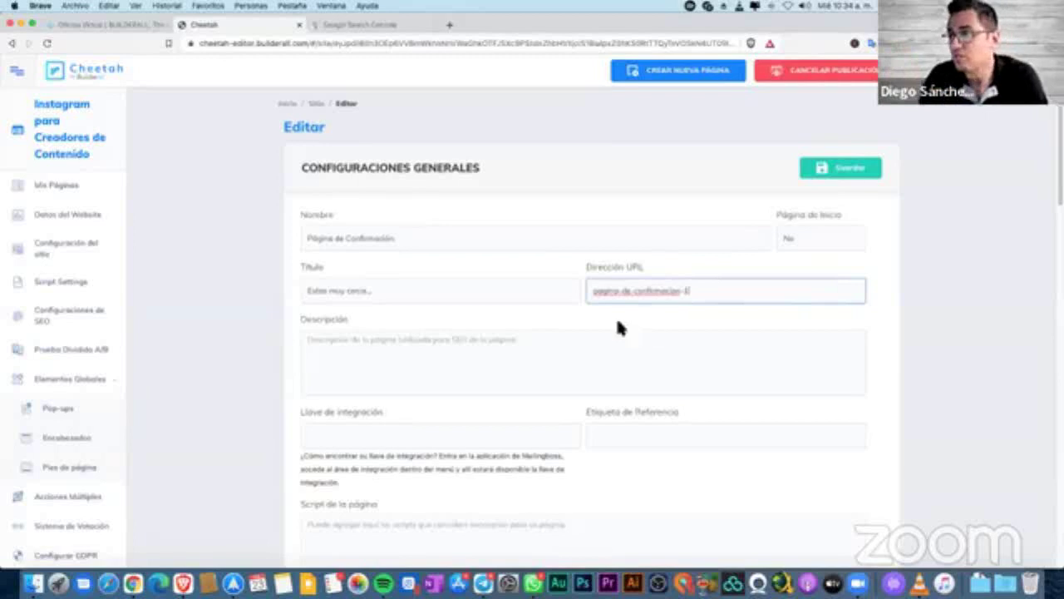
scroll(629, 303, "down", 2)
scroll(625, 306, "down", 15)
scroll(499, 274, "up", 5)
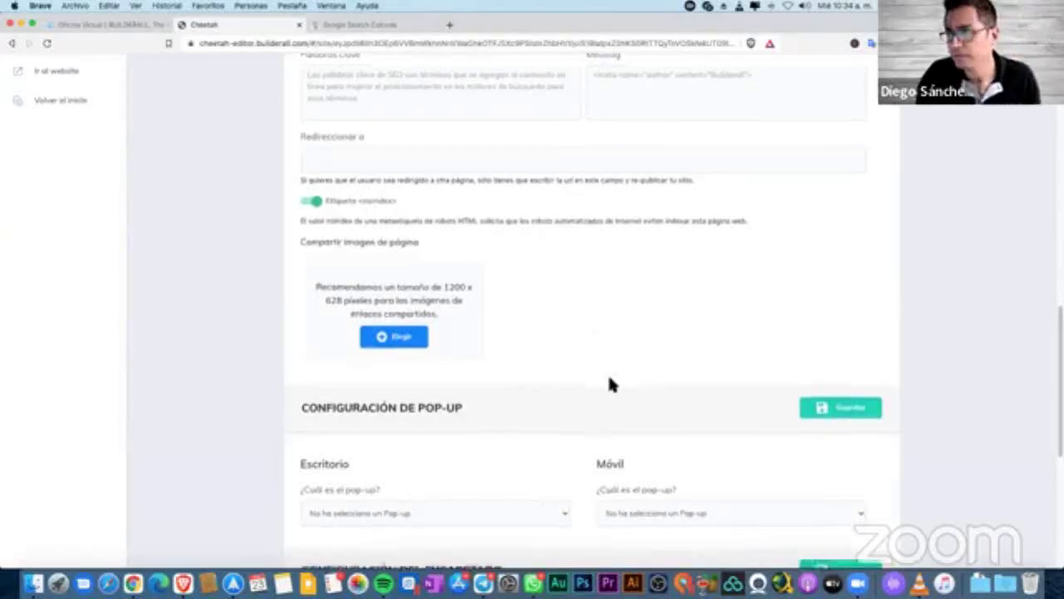
scroll(608, 378, "up", 12)
key("BackSpace")
key("BackSpace")
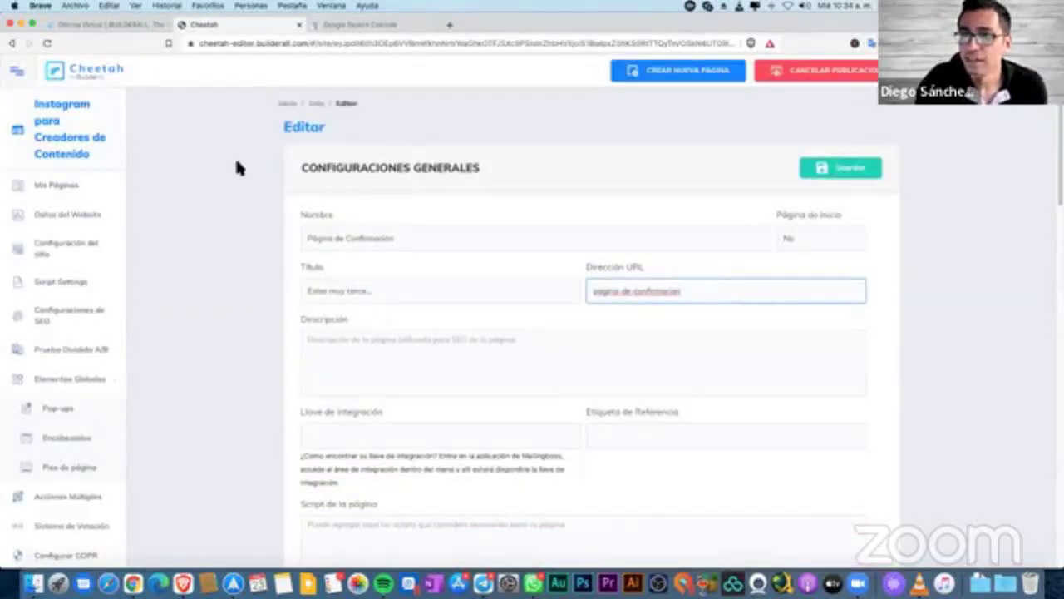
left_click(187, 188)
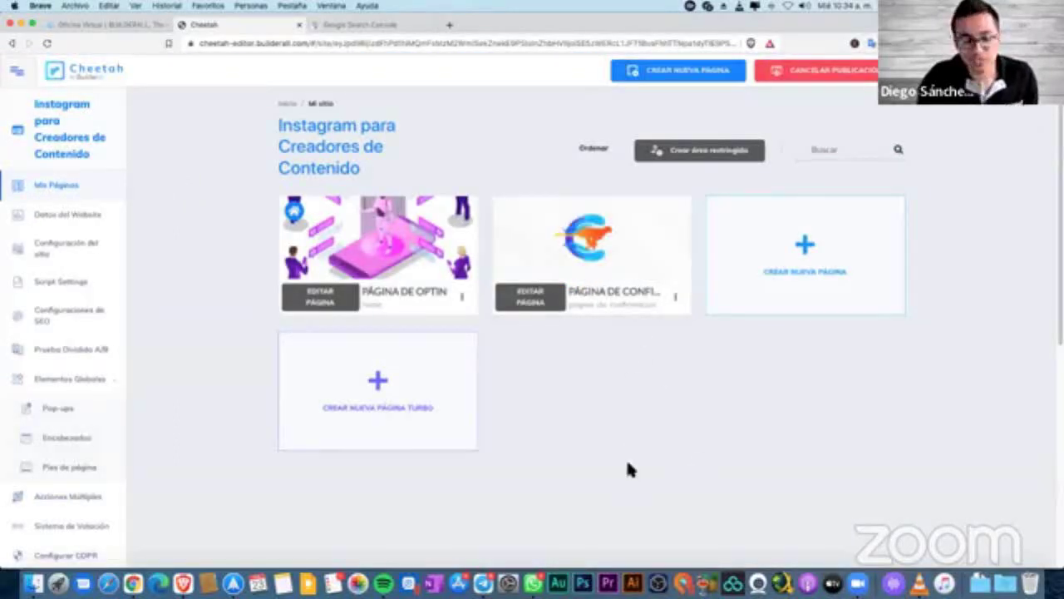
Start a new page in the site and name it "Página de Gracias".
left_click(807, 245)
left_click(478, 247)
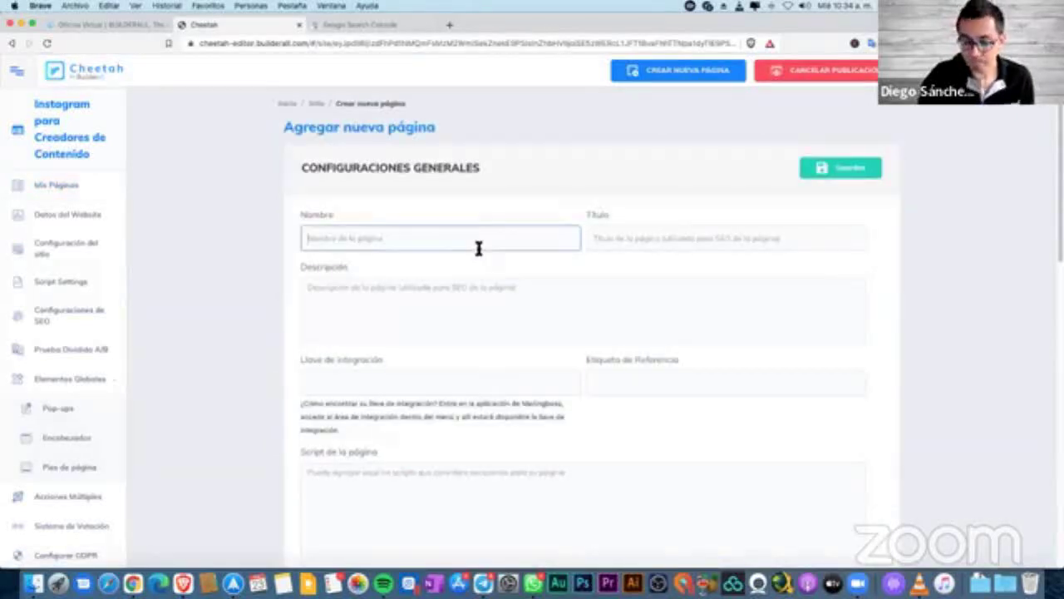
type("Página de")
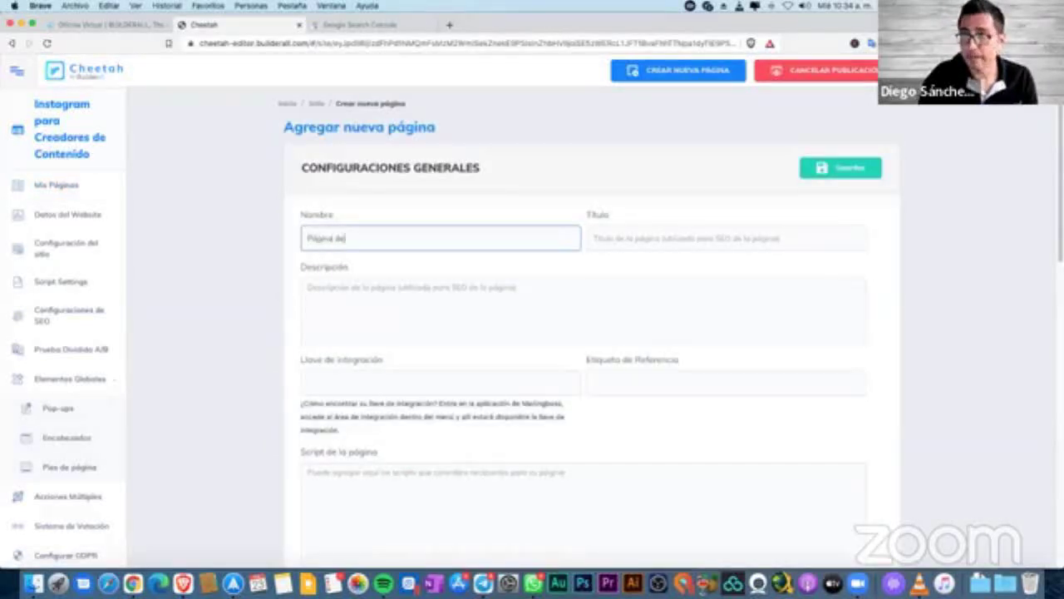
type(" Qfacias")
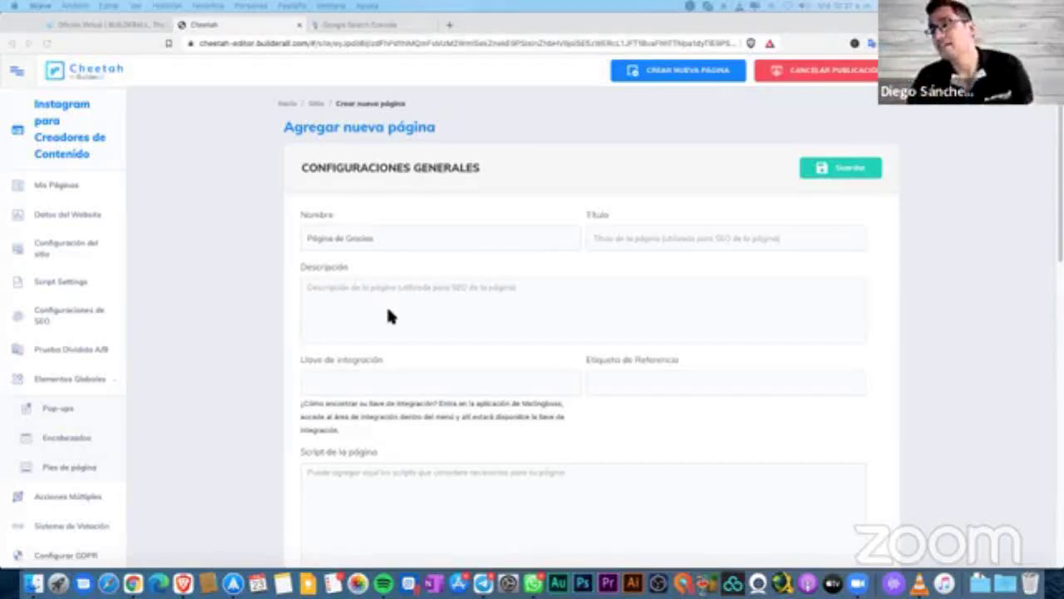
Enter a title beginning with "Aquí est" for the new "Página de Gracias".
left_click(344, 330)
left_click(396, 249)
left_click(615, 246)
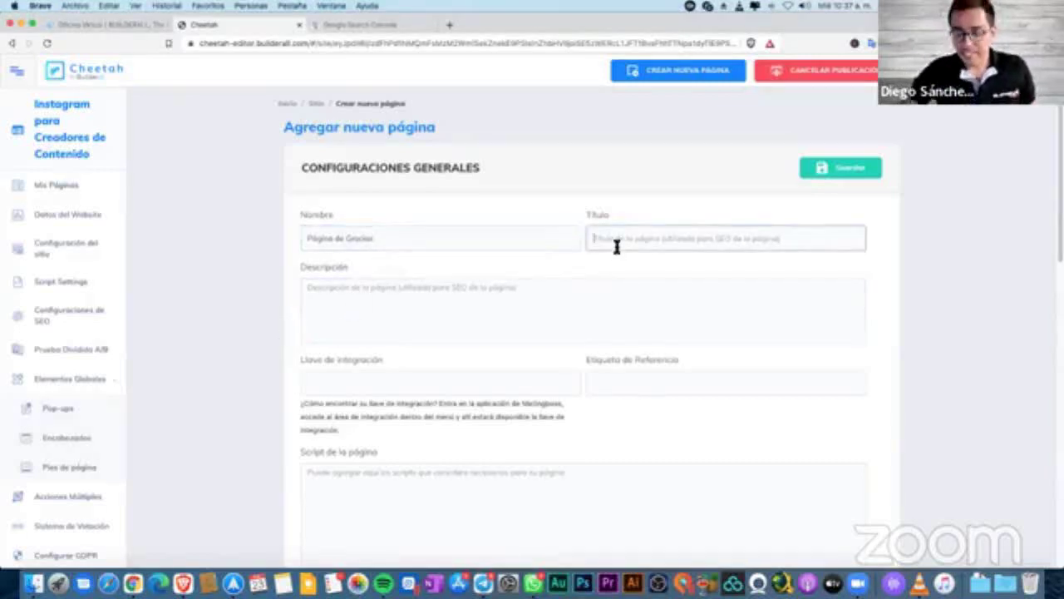
type("Gr")
key("BackSpace")
key("BackSpace")
type("Agrad")
key("BackSpace")
key("BackSpace")
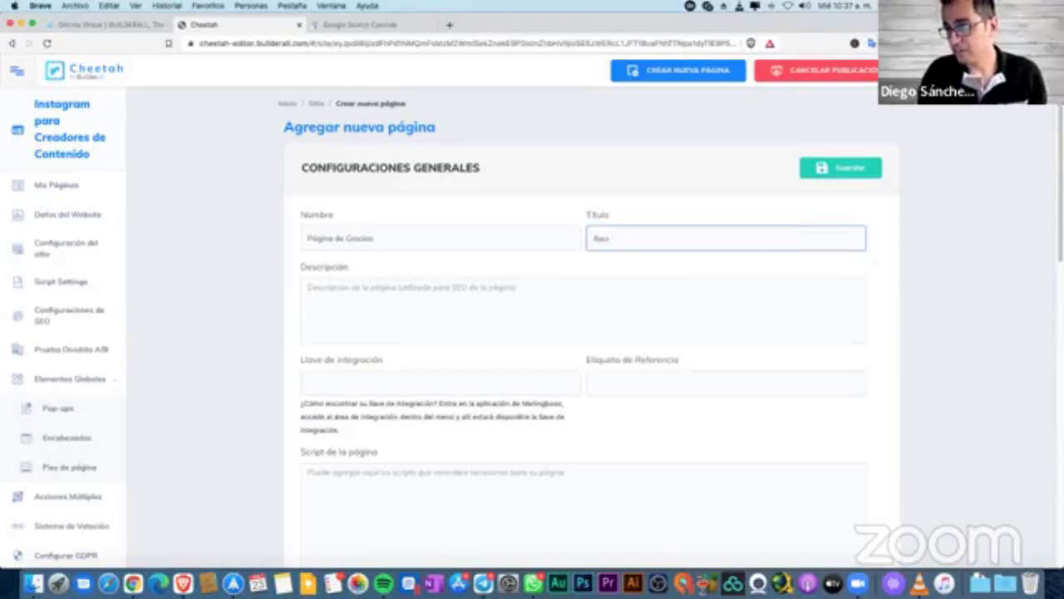
type("adecido")
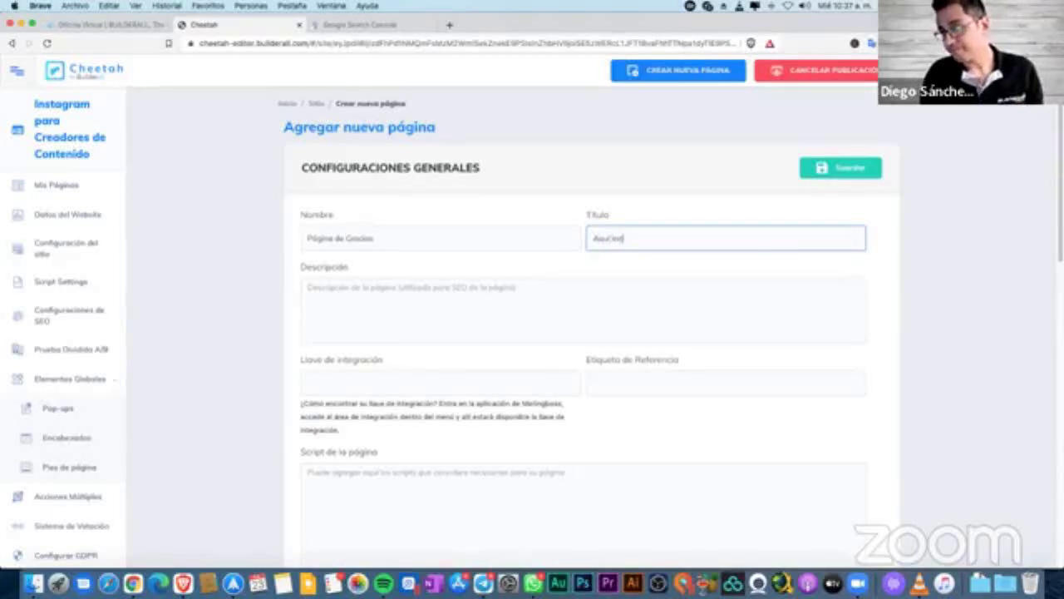
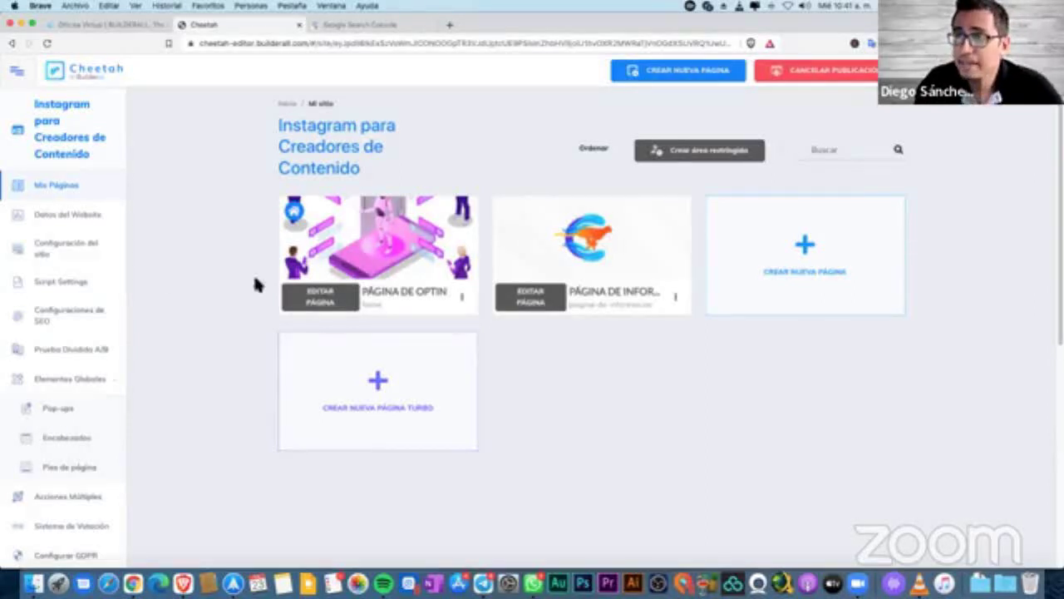
mouse_move(402, 247)
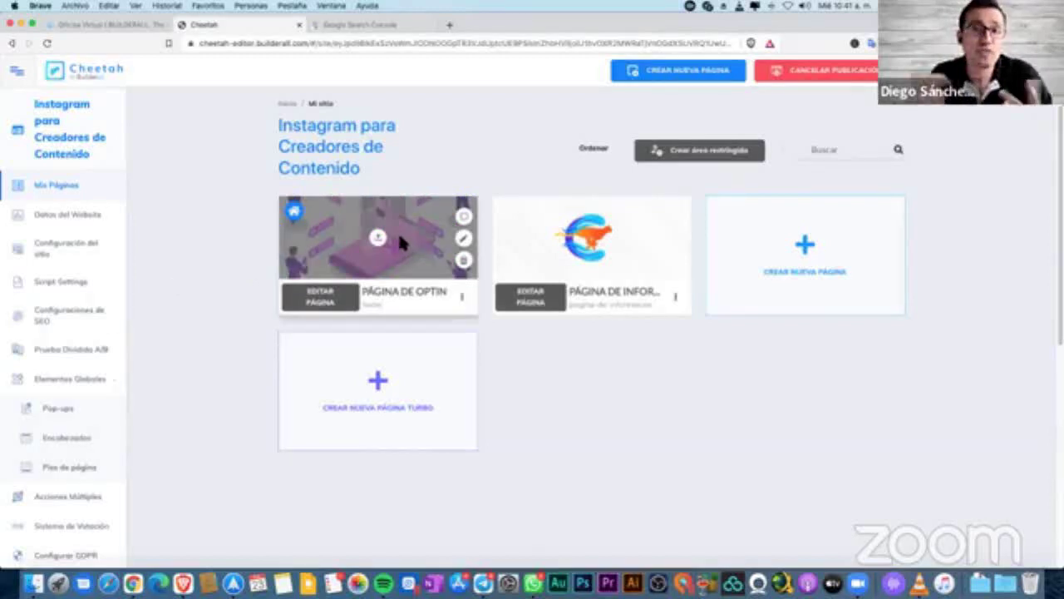